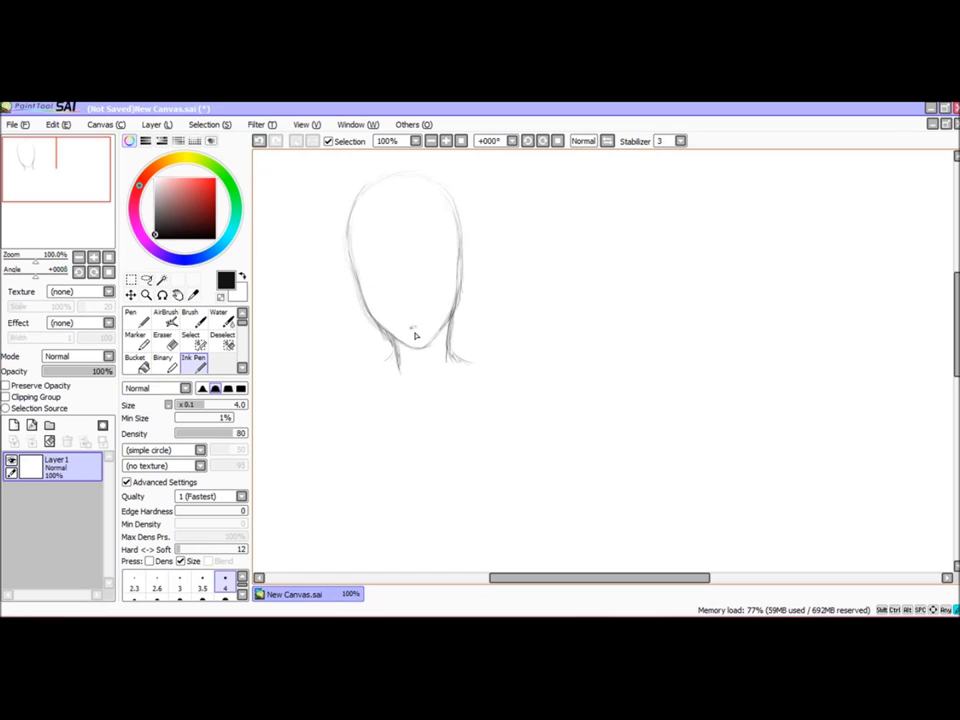
Step: Sketch the nose, mouth and the first eye with its lashes and brow inside the head outline, erasing stray lines
key("e")
key("e")
key("l")
key("l")
key("e")
key("e")
key("Delete")
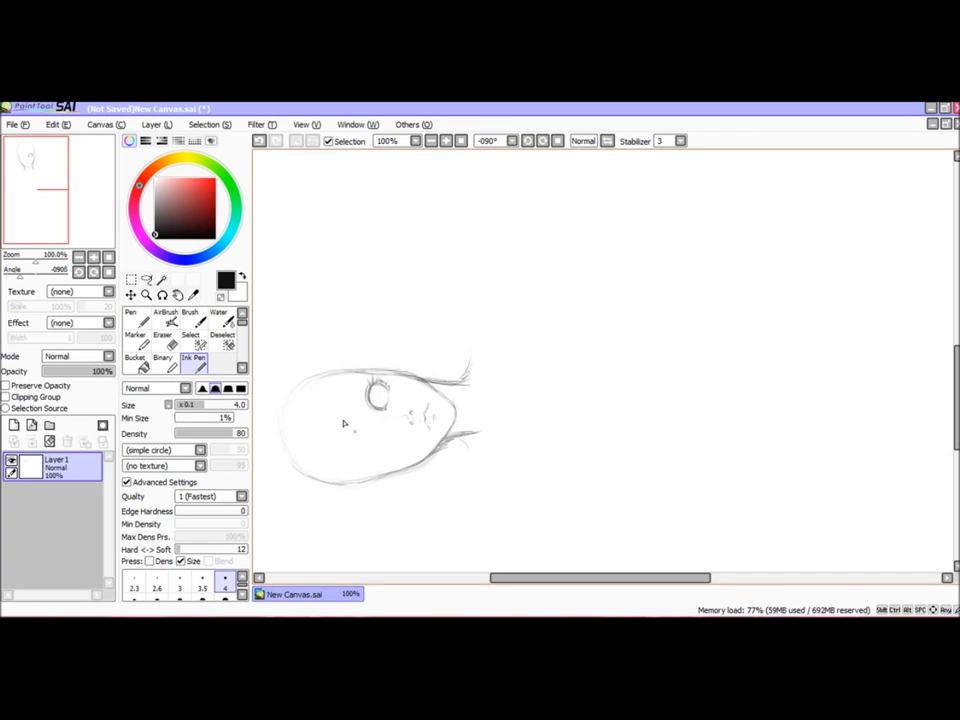
key("Home")
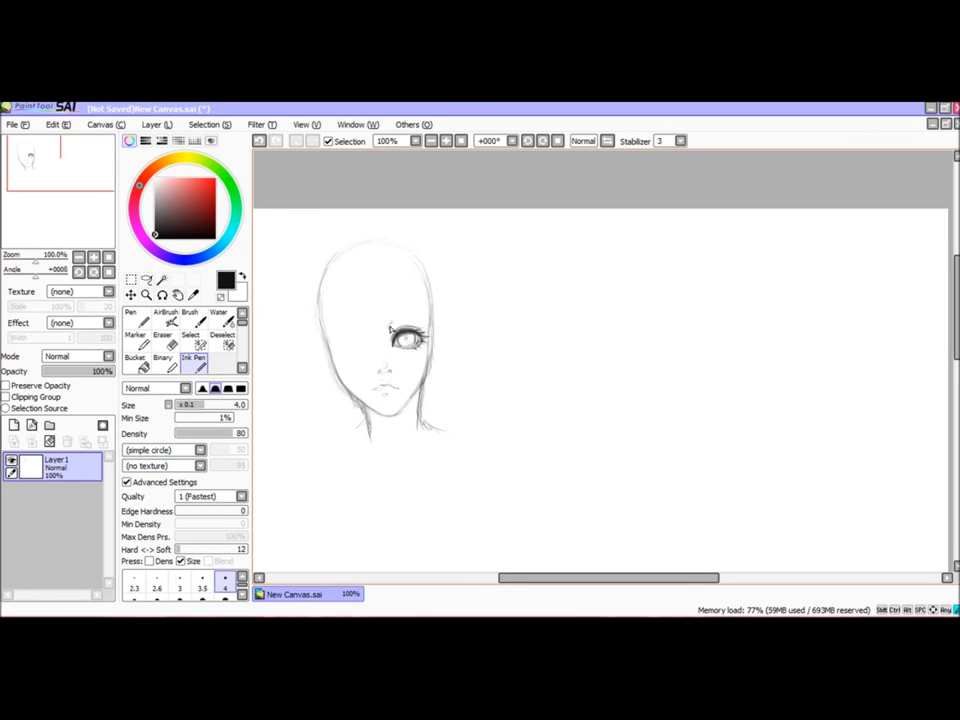
Step: In mirrored view, correct the mouth, outline the second eye with its brow and darken the jawline
left_click(607, 142)
key("e")
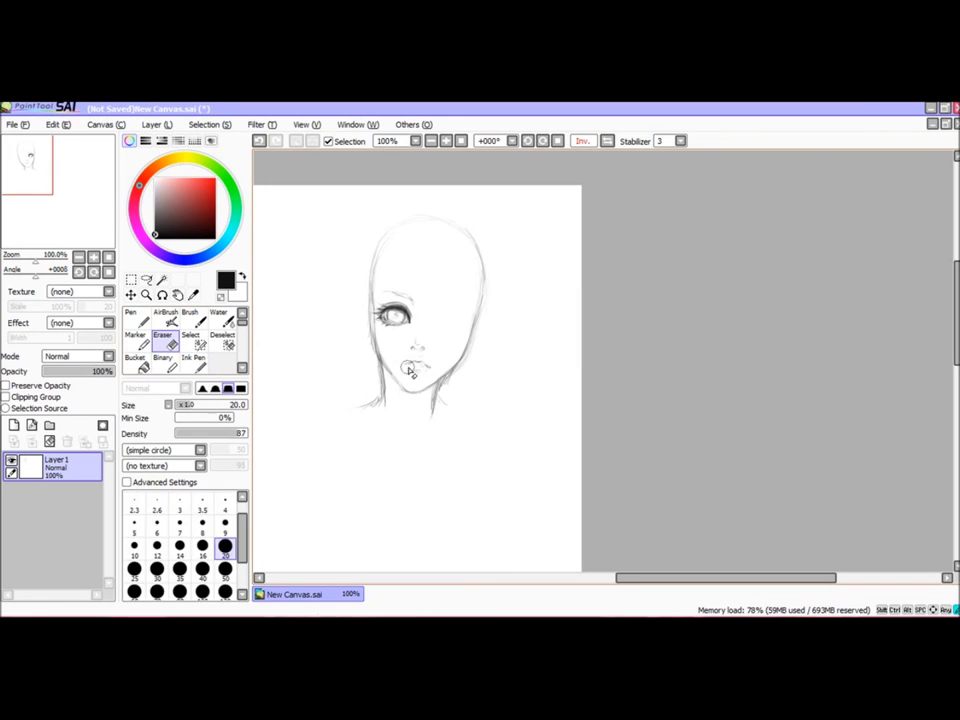
key("l")
mouse_move(433, 360)
left_mouse_down()
mouse_move(424, 381)
mouse_move(429, 343)
left_mouse_up()
key("e")
key("l")
Step: Detail the second eye with a dark upper lash line and an iris using the Ink Pen
left_click(193, 362)
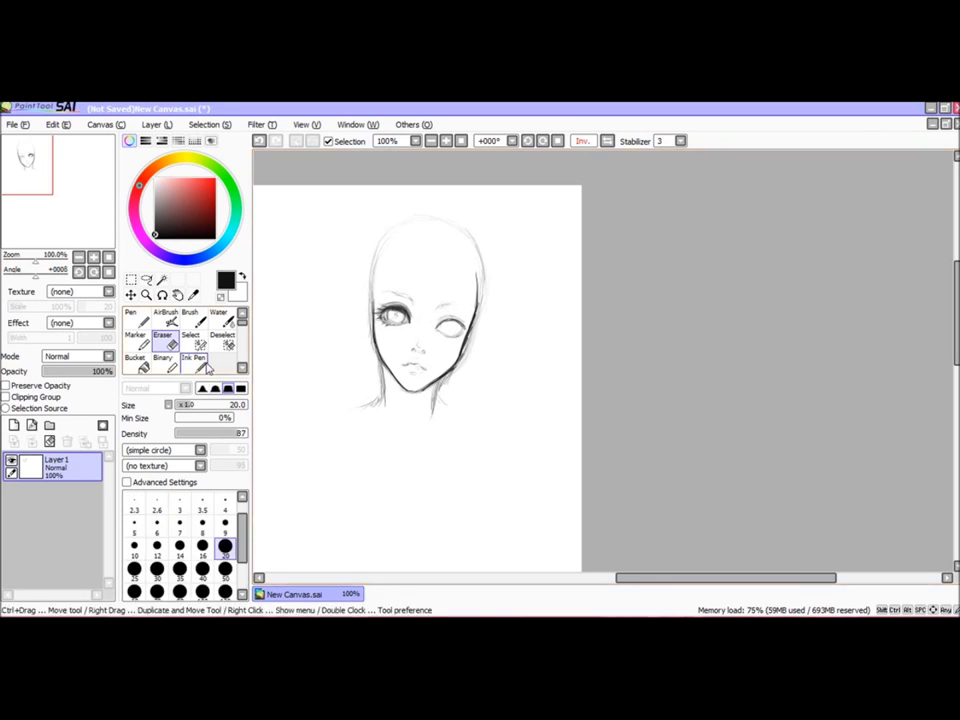
key("h")
left_click_drag(456, 309, 347, 350)
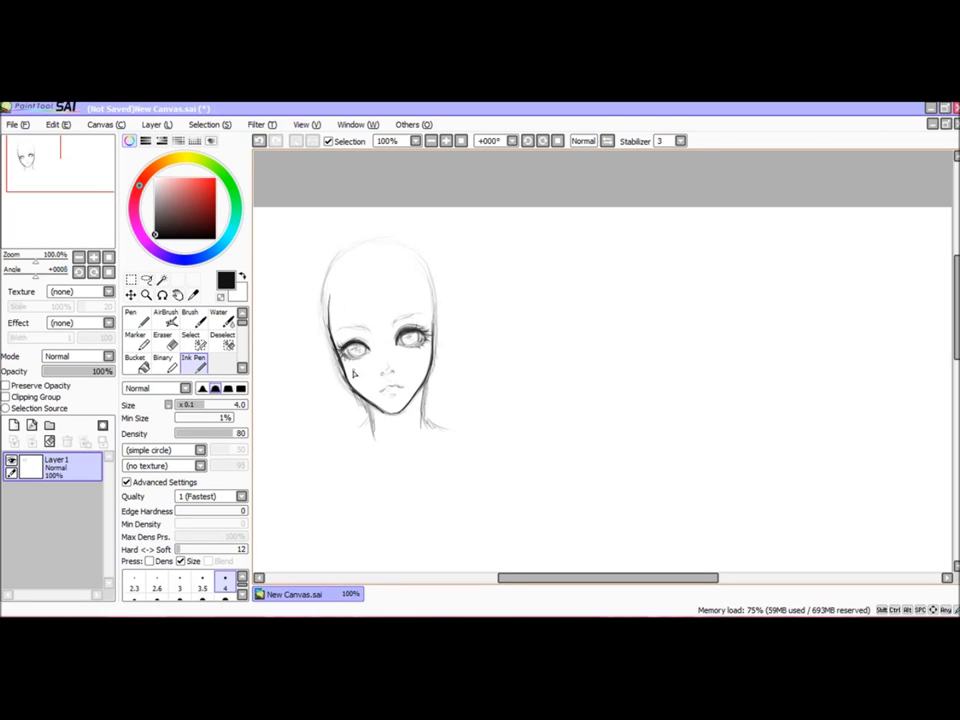
Step: Sketch the neck, shoulders, collarbones and ears, and start the upper arms and torso sides
mouse_move(464, 444)
left_mouse_down()
mouse_move(484, 450)
mouse_move(504, 360)
left_mouse_up()
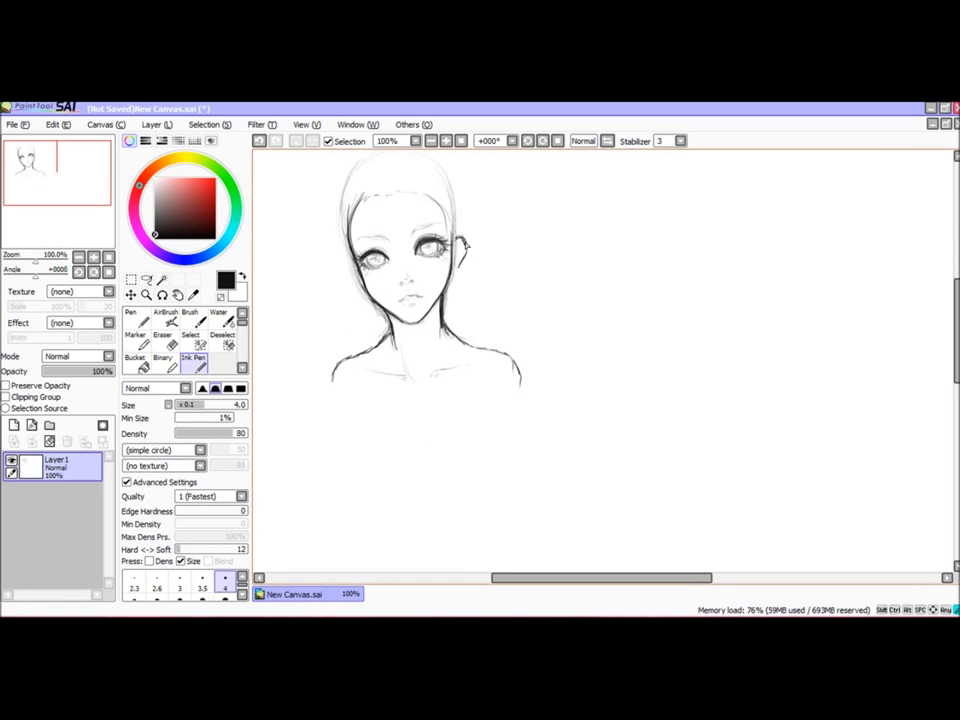
left_click_drag(333, 376, 331, 398)
left_click_drag(487, 434, 477, 518)
left_click_drag(518, 402, 530, 510)
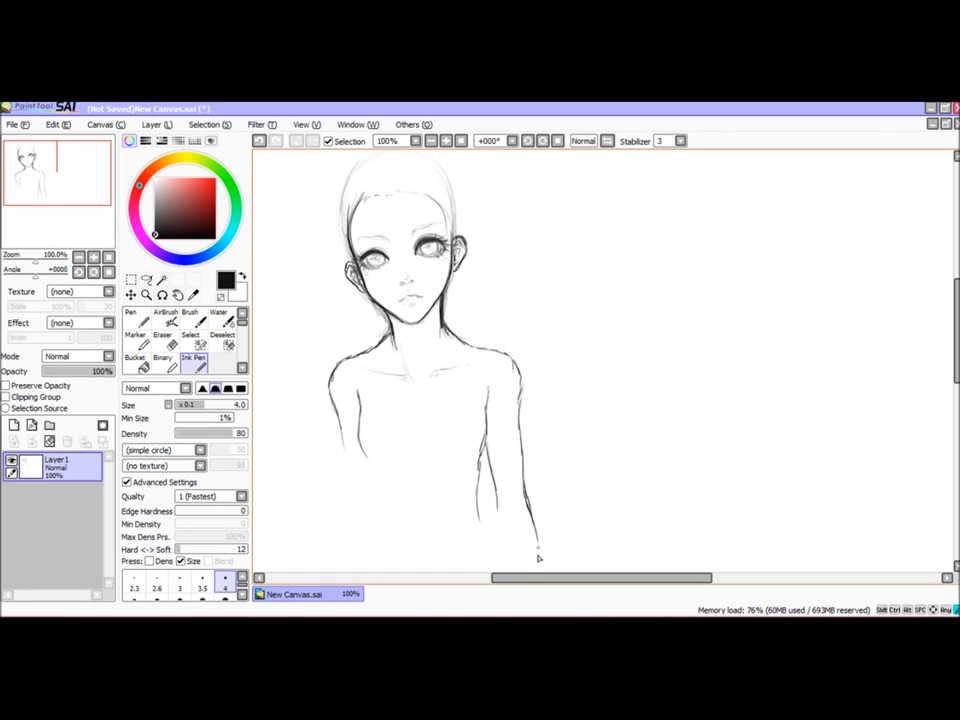
Step: Sketch the chest curve, narrow waist, navel and hip lines of the torso
left_click_drag(487, 434, 502, 389)
mouse_move(405, 310)
left_mouse_down()
mouse_move(384, 386)
mouse_move(403, 486)
mouse_move(397, 516)
left_mouse_up()
left_click_drag(441, 507, 441, 514)
left_click_drag(494, 478, 526, 530)
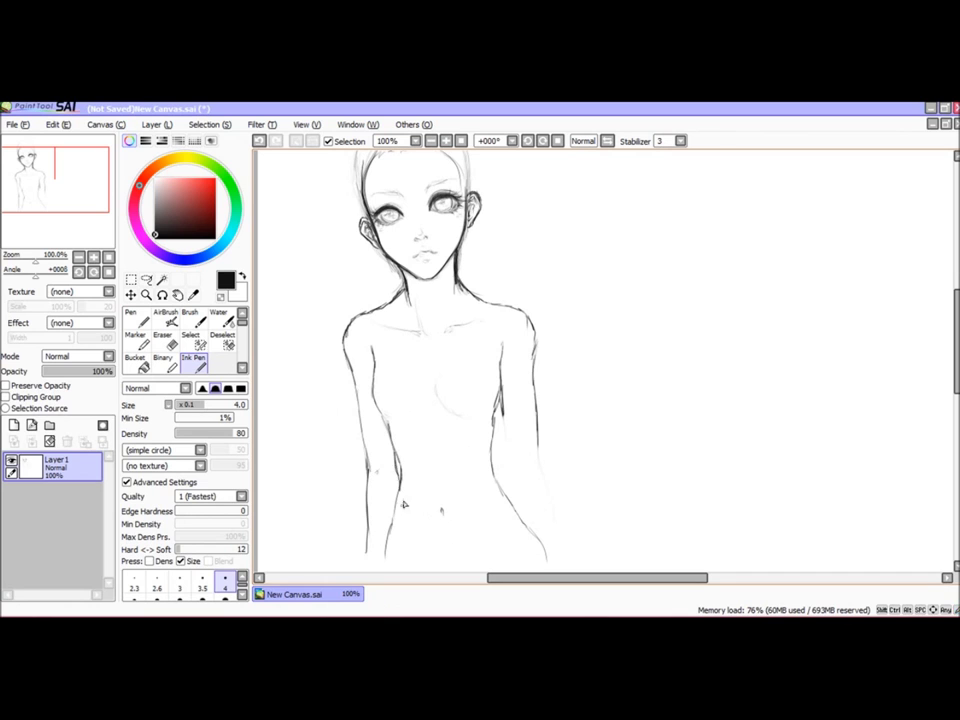
Step: In mirrored view, erase and redraw one arm angled farther out from the torso
key("e")
key("h")
key("n")
mouse_move(640, 287)
left_mouse_down()
mouse_move(597, 297)
mouse_move(570, 381)
left_mouse_up()
left_click_drag(568, 330, 550, 410)
left_click_drag(606, 440, 586, 512)
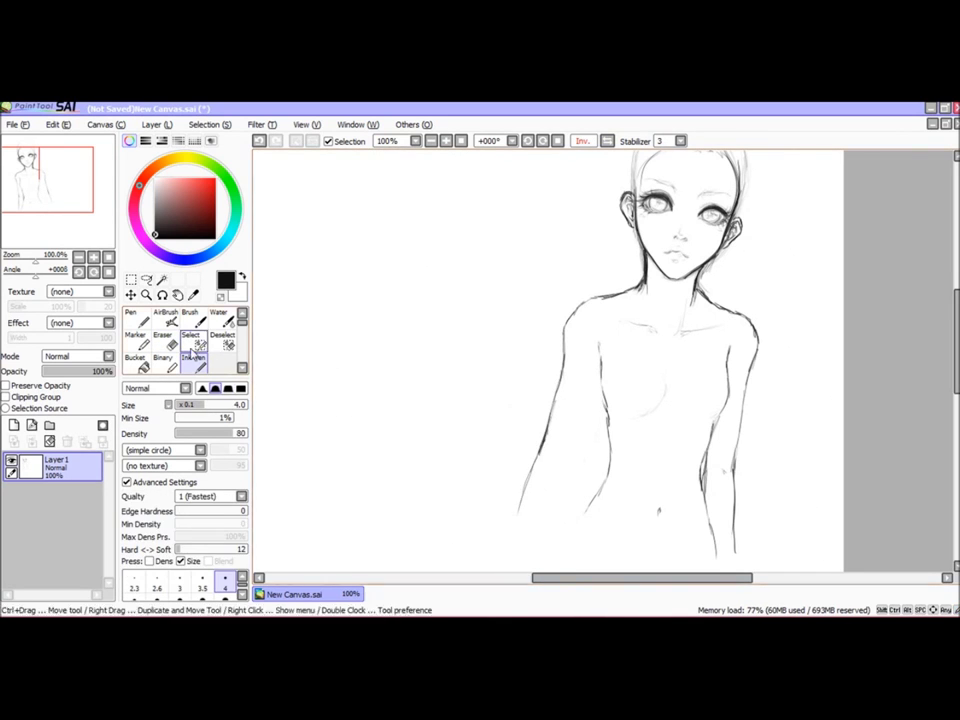
Step: Complete the inner arm line and the forearms down past the hips in normal view
key("h")
left_click_drag(612, 420, 600, 505)
left_click_drag(668, 480, 668, 552)
left_click_drag(620, 490, 641, 553)
Step: On a new layer above the body sketch faded to 28% opacity, draw the hair bow, headband, face-framing strands and bangs
left_click_drag(478, 367, 482, 418)
left_click_drag(501, 369, 502, 418)
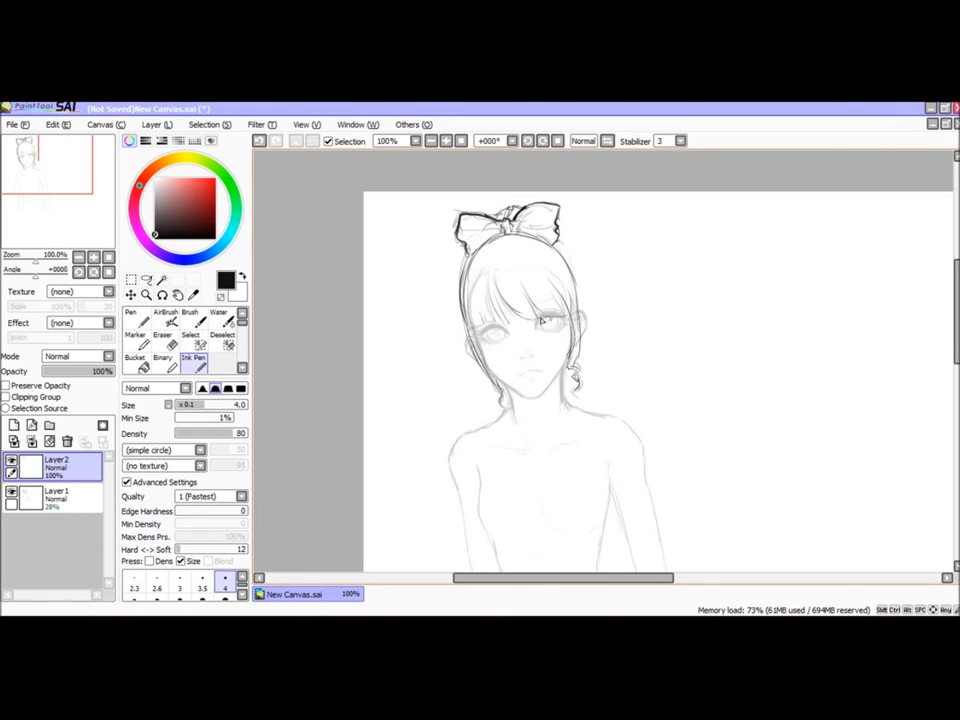
Step: Draw the ringlet-curled ponytail hanging behind the ear, reworking its lower curls until it ends near the shoulder
mouse_move(541, 320)
left_mouse_down()
mouse_move(579, 251)
mouse_move(598, 300)
mouse_move(586, 338)
left_mouse_up()
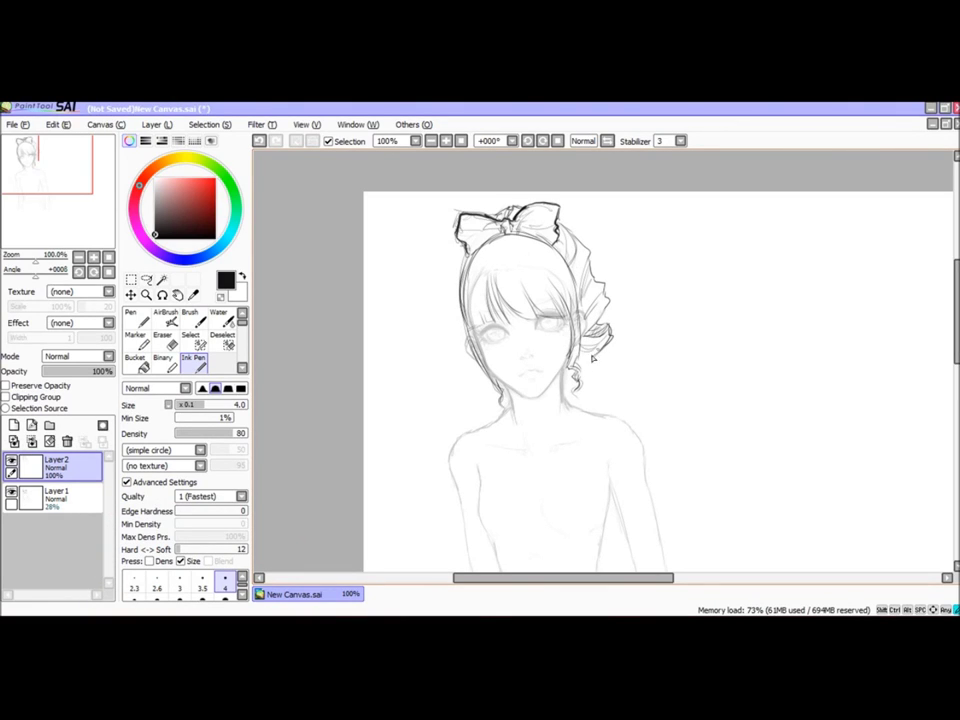
left_click_drag(585, 383, 577, 402)
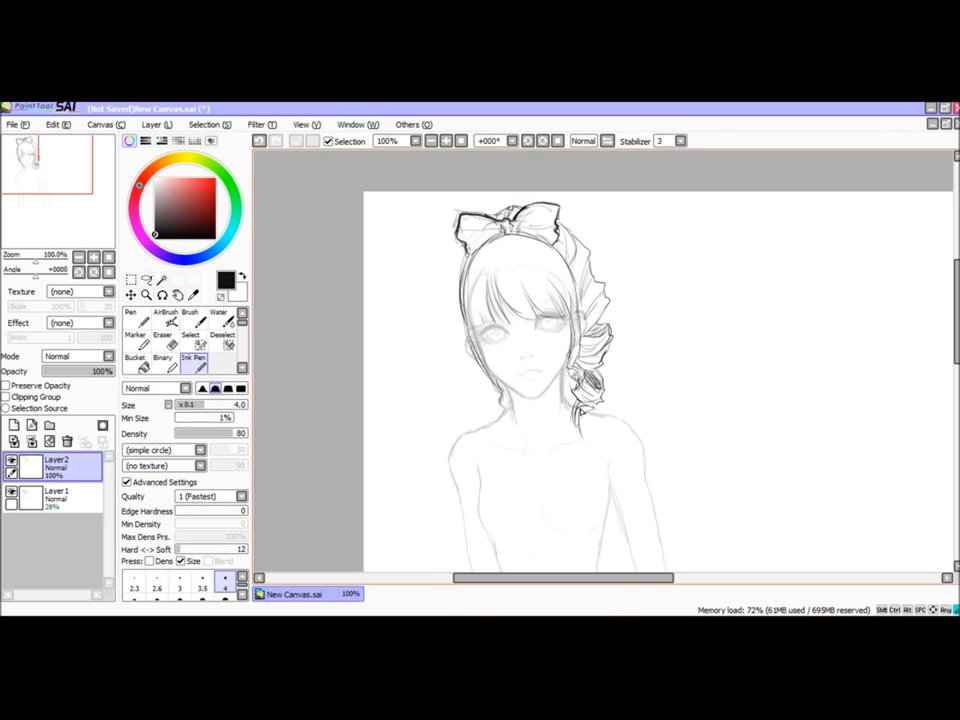
left_click_drag(595, 340, 571, 371)
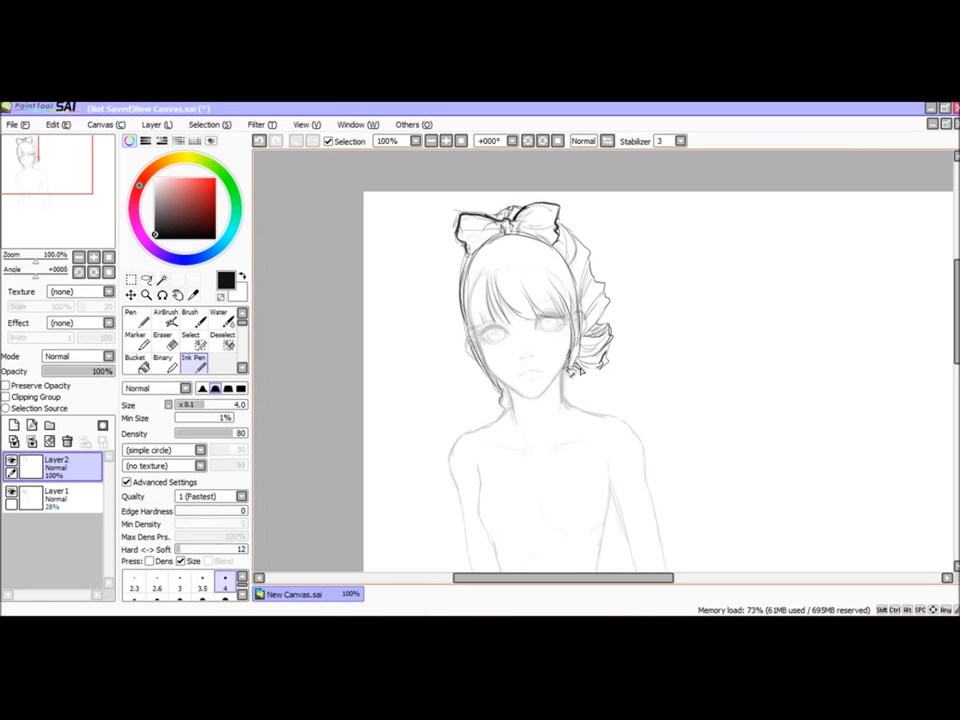
key("h")
key("h")
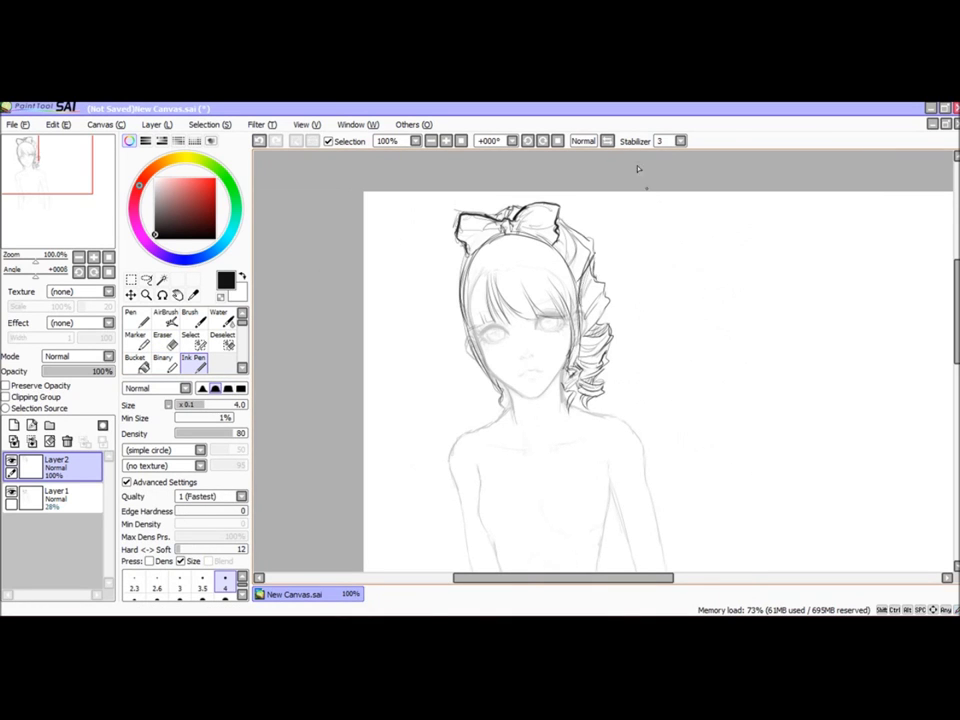
Step: Erase the head sketch lines overlapped by the hair, fade the sketch to 50% opacity and make Layer2 active for the clothing
key("e")
key("e")
key("e")
left_click(55, 495)
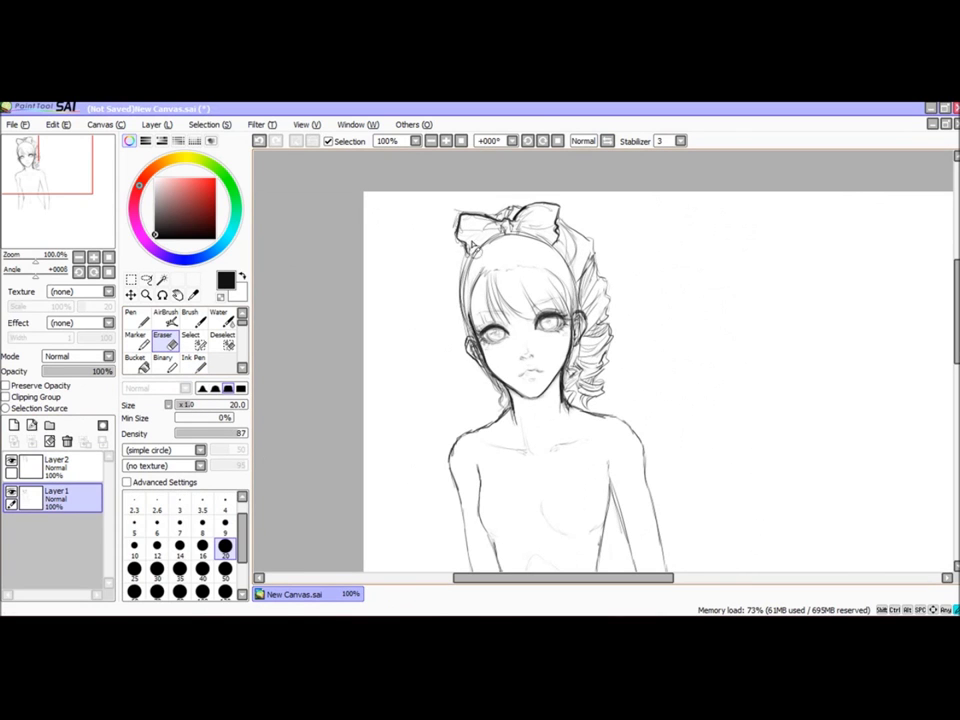
left_click(55, 466)
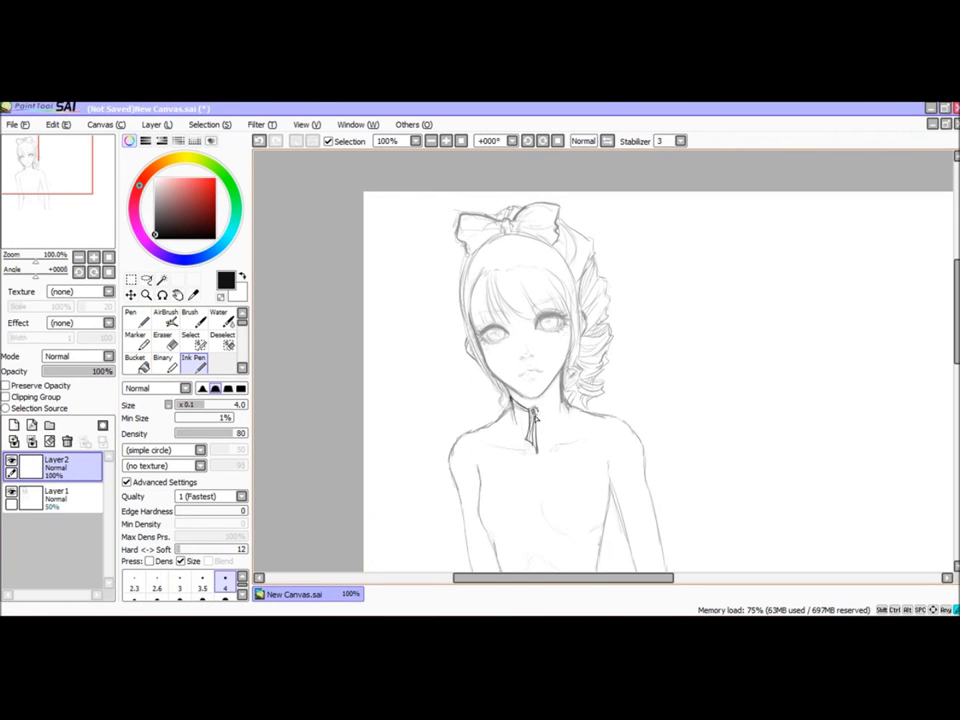
left_click_drag(534, 417, 544, 474)
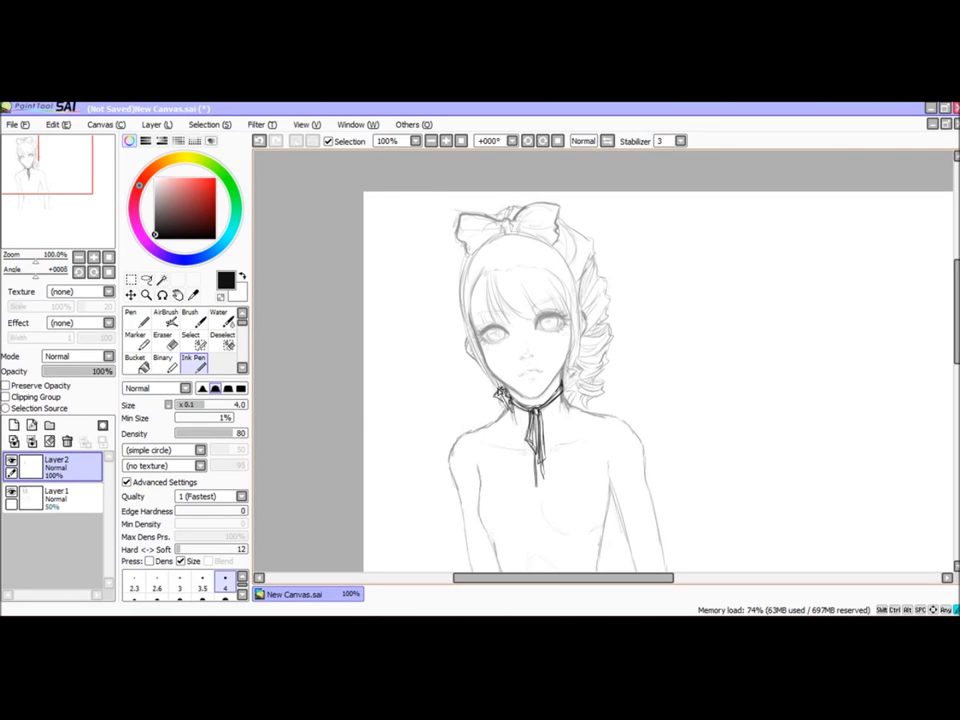
mouse_move(562, 387)
left_mouse_down()
mouse_move(572, 424)
mouse_move(643, 425)
left_mouse_up()
mouse_move(500, 402)
left_mouse_down()
mouse_move(486, 435)
mouse_move(604, 466)
mouse_move(548, 459)
mouse_move(575, 434)
left_mouse_up()
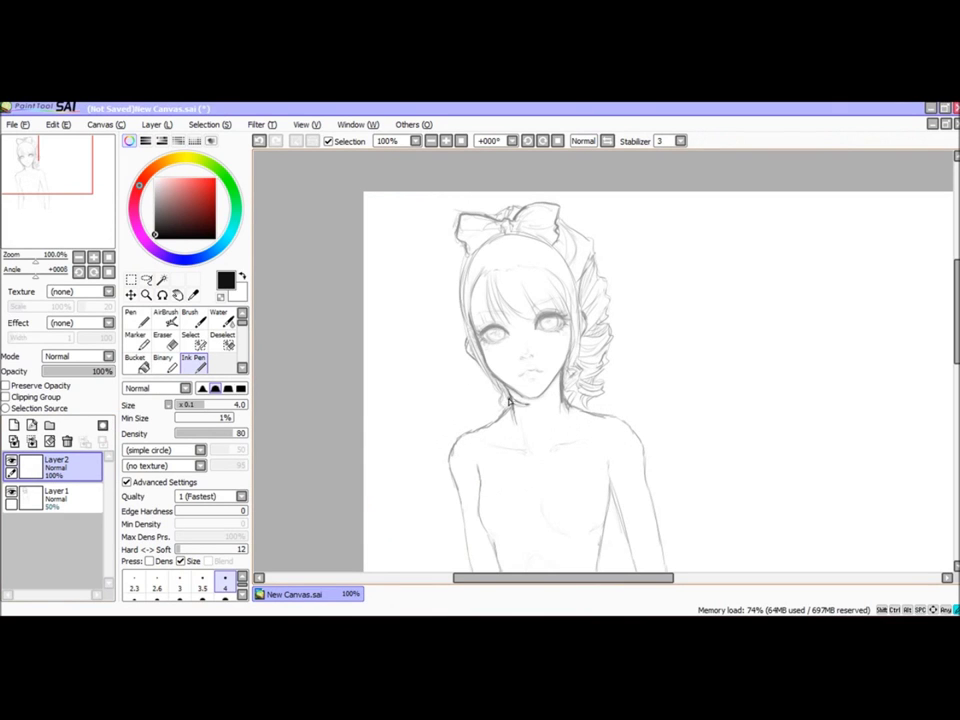
Step: Draw a ruffled choker with hanging ribbon ends around the neck and the dress's square neckline
mouse_move(534, 431)
left_mouse_down()
mouse_move(537, 460)
mouse_move(545, 455)
left_mouse_up()
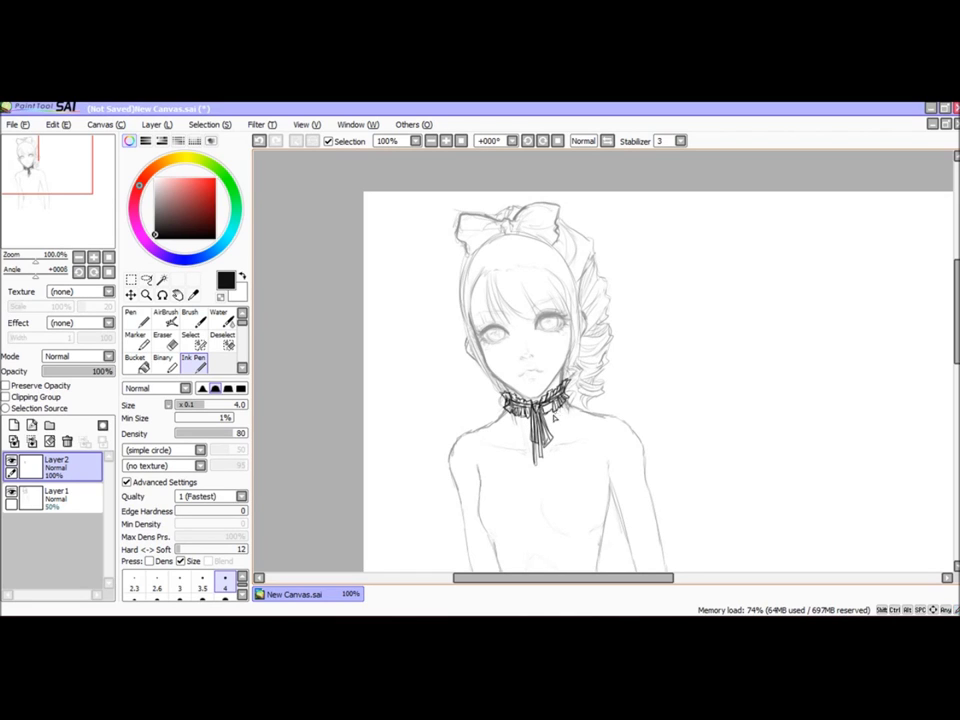
mouse_move(493, 420)
left_mouse_down()
mouse_move(500, 490)
mouse_move(568, 482)
left_mouse_up()
Step: Draw detached sleeves with ruffled cuffs on both upper arms and sketch the bodice sides down to the waist
mouse_move(575, 412)
left_mouse_down()
mouse_move(570, 480)
mouse_move(648, 448)
mouse_move(662, 565)
left_mouse_up()
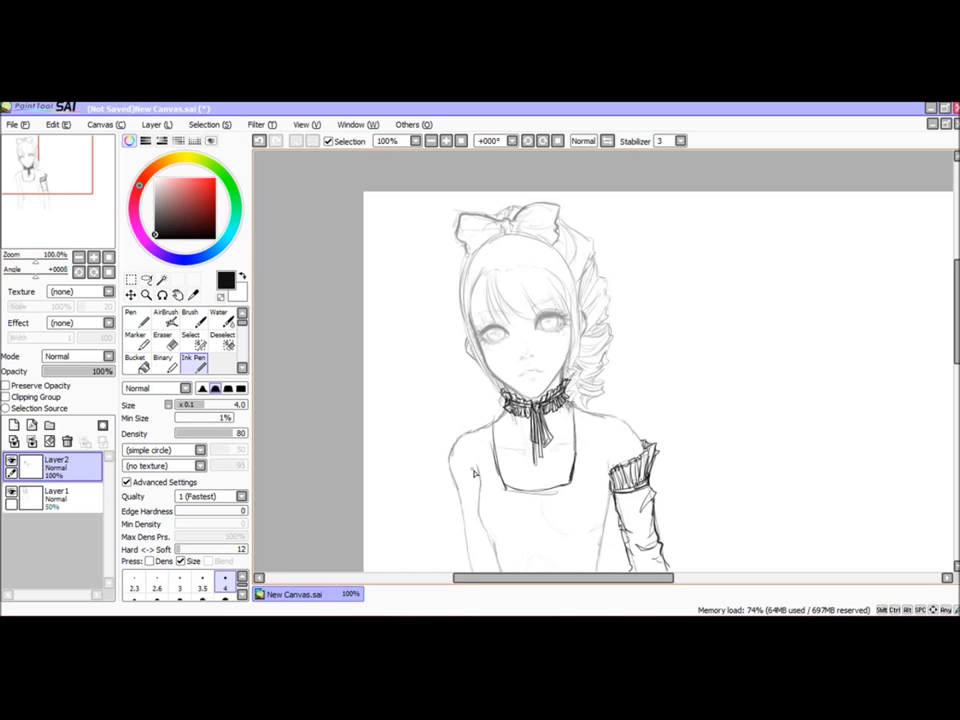
mouse_move(447, 470)
left_mouse_down()
mouse_move(478, 482)
mouse_move(494, 565)
left_mouse_up()
key("Delete")
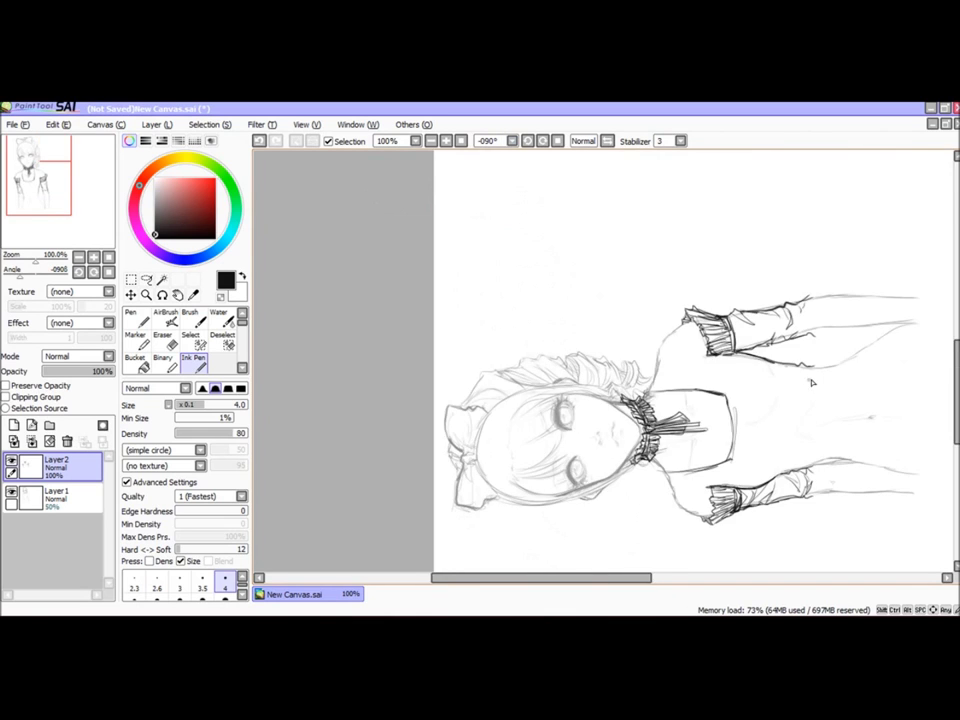
left_click(557, 141)
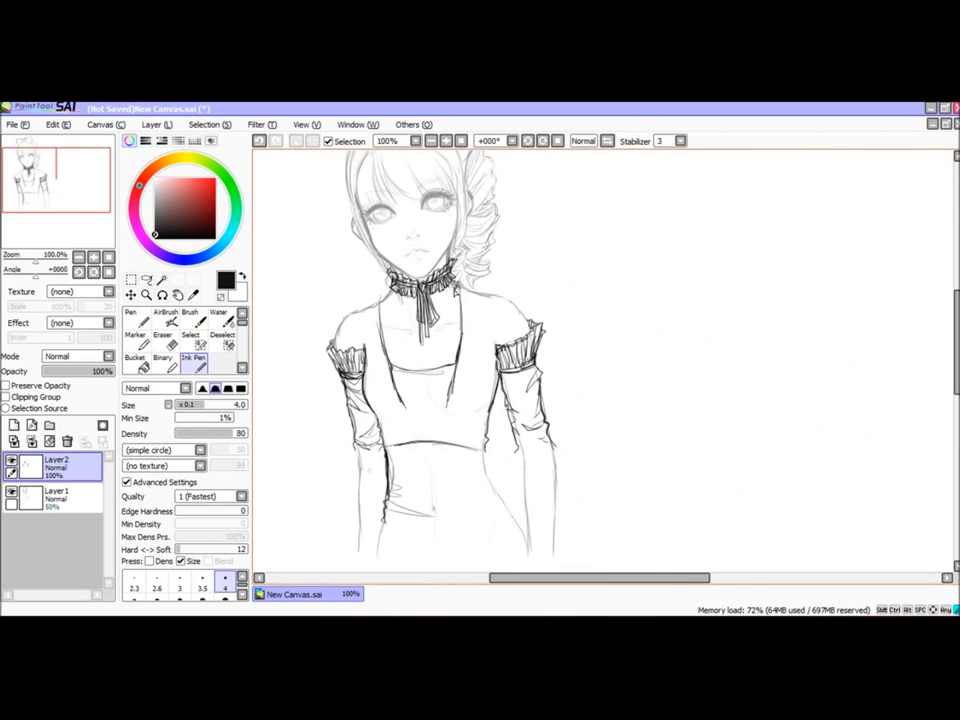
Step: Erase the under-bust line, darken the straps and neckline, and draw scalloped lace trim inside the neckline
mouse_move(380, 305)
left_mouse_down()
mouse_move(396, 400)
mouse_move(440, 395)
left_mouse_up()
key("e")
key("e")
key("e")
key("e")
left_click_drag(477, 300, 500, 357)
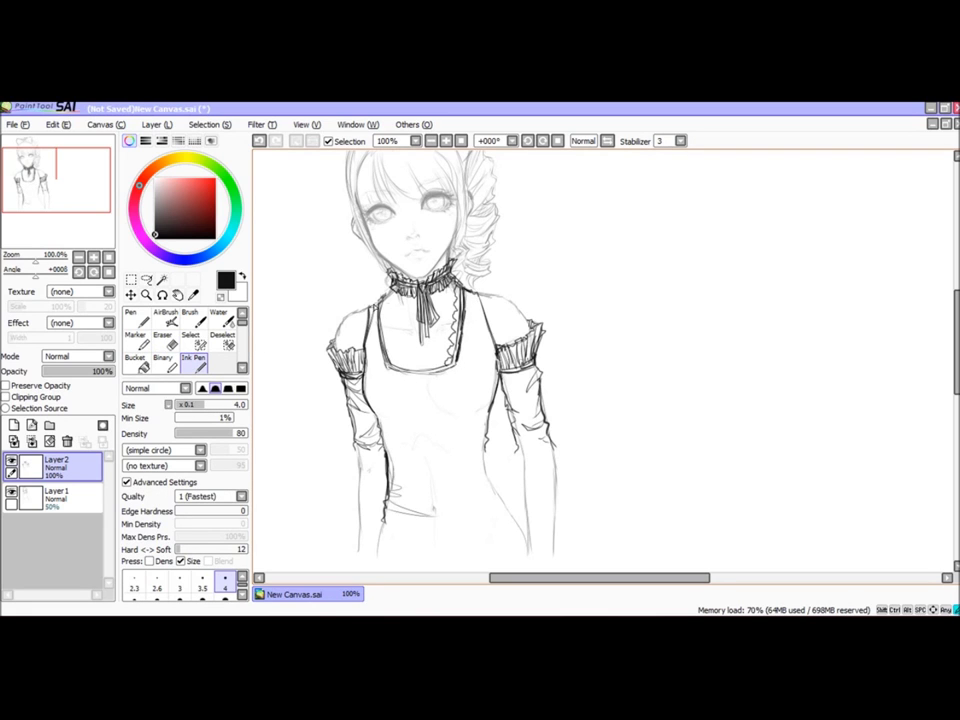
left_click(583, 141)
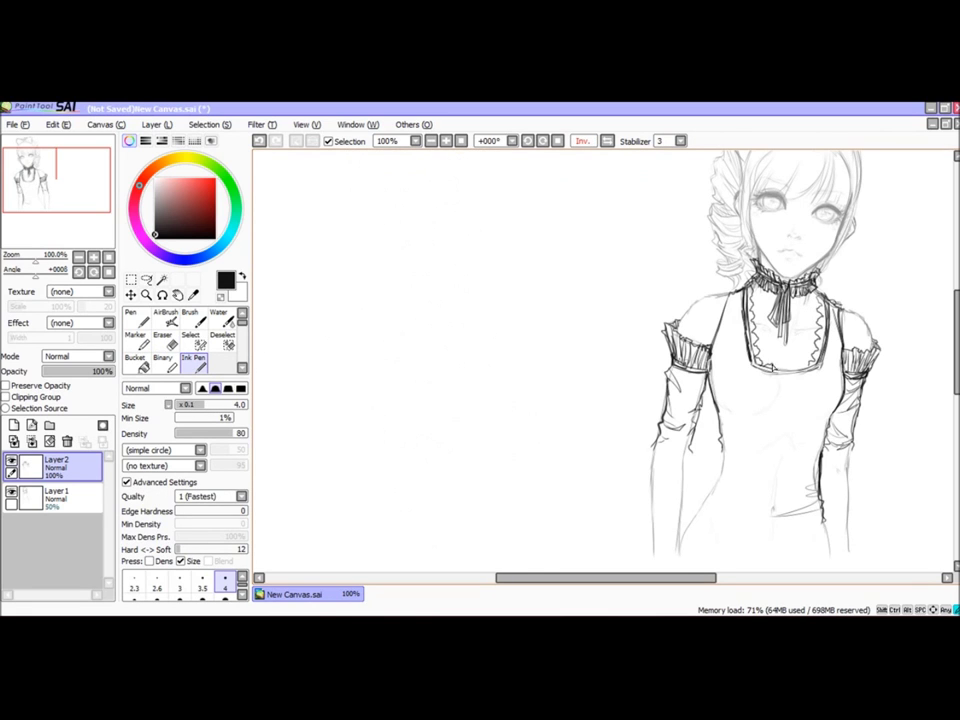
Step: Erase the outer strap lines and draw ruffled cap sleeves over both shoulders
left_click(606, 141)
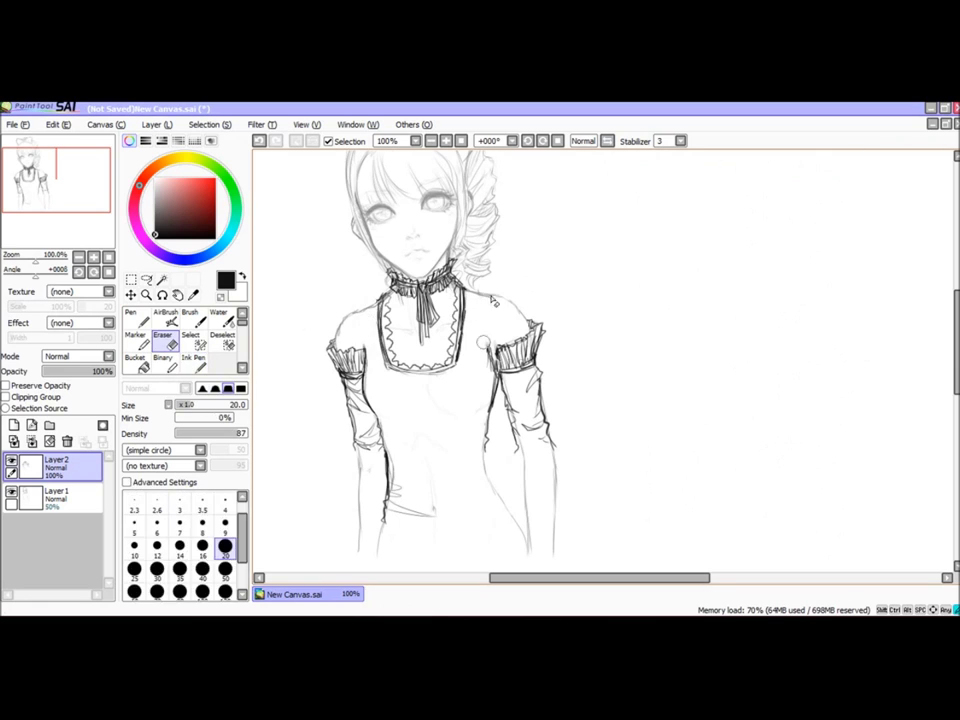
left_click_drag(392, 287, 336, 318)
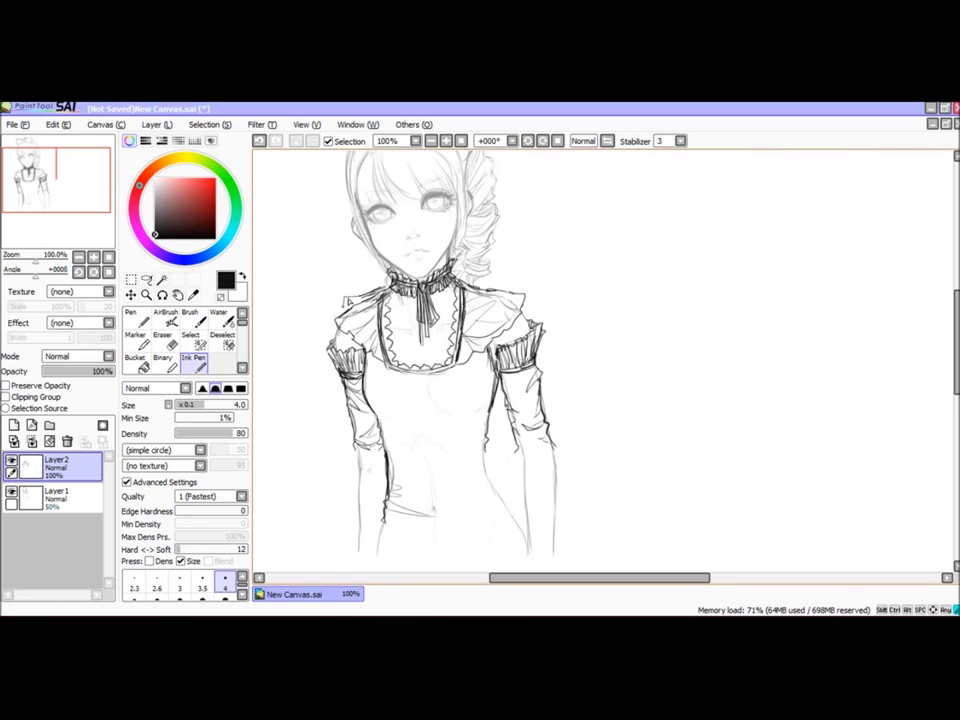
Step: Draw the curved under-bust seam and criss-cross lacing on the bodice front, with light shading at the sides
mouse_move(469, 400)
left_mouse_down()
mouse_move(505, 503)
mouse_move(395, 412)
mouse_move(449, 415)
left_mouse_up()
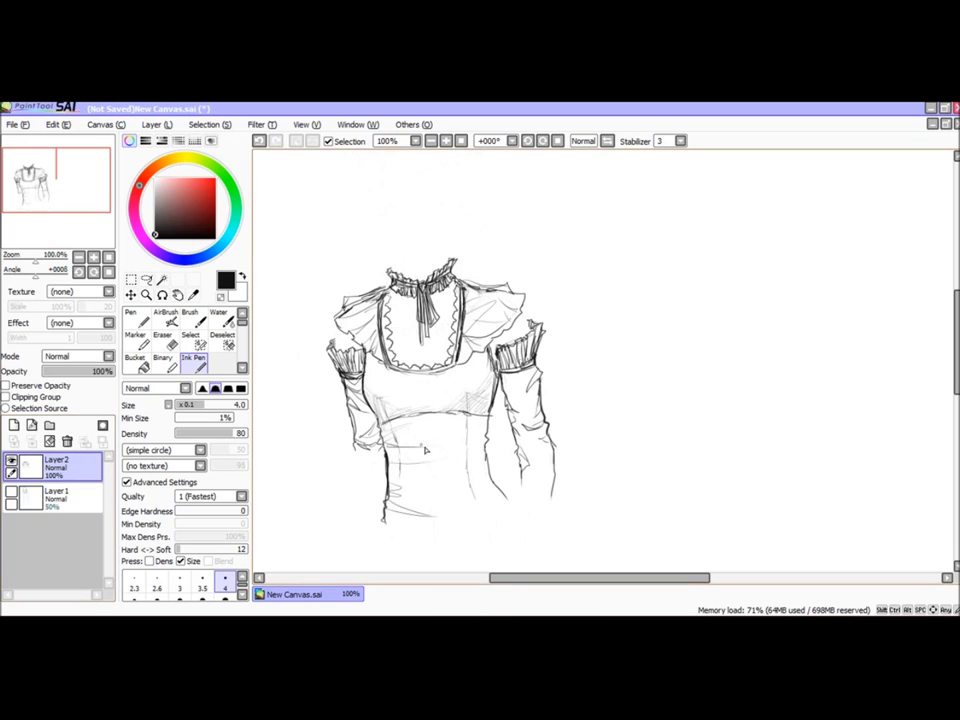
left_click(512, 140)
left_click(490, 215)
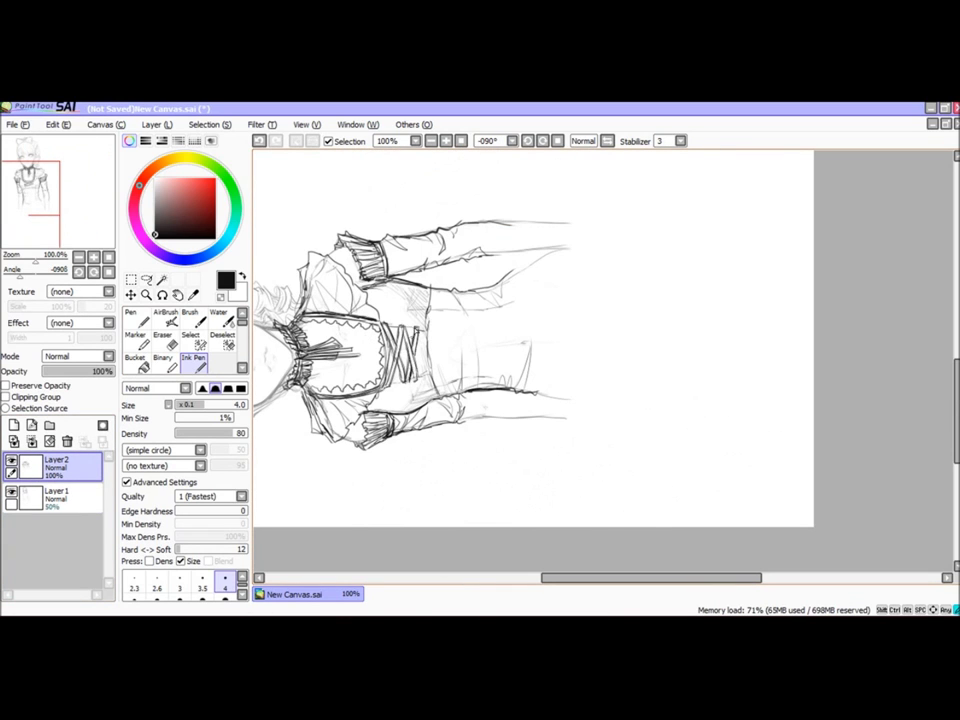
key("Home")
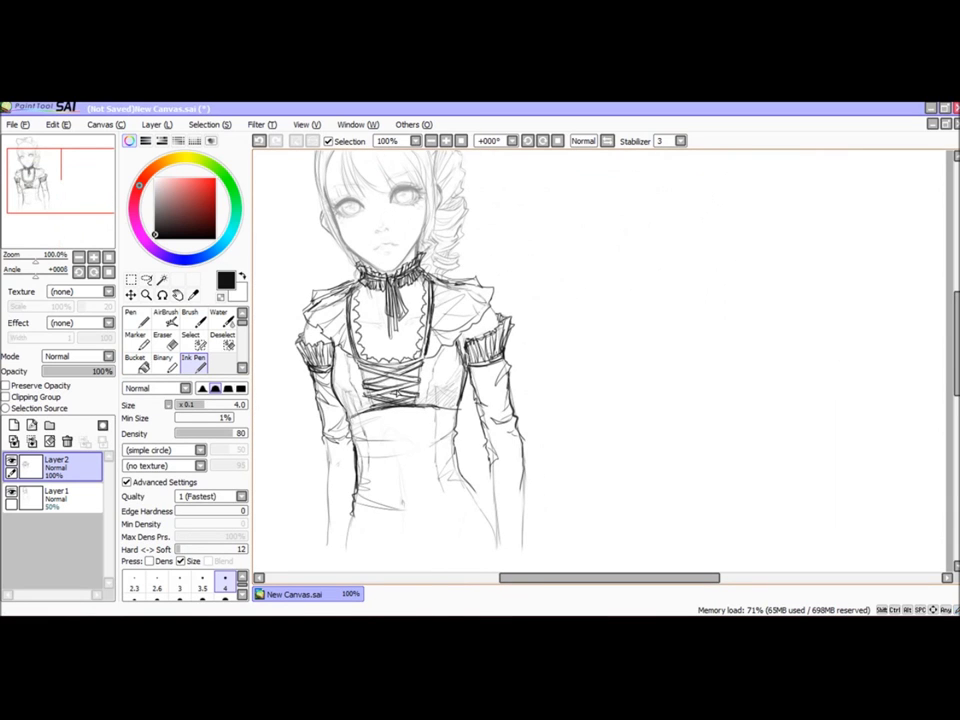
left_click_drag(345, 418, 460, 404)
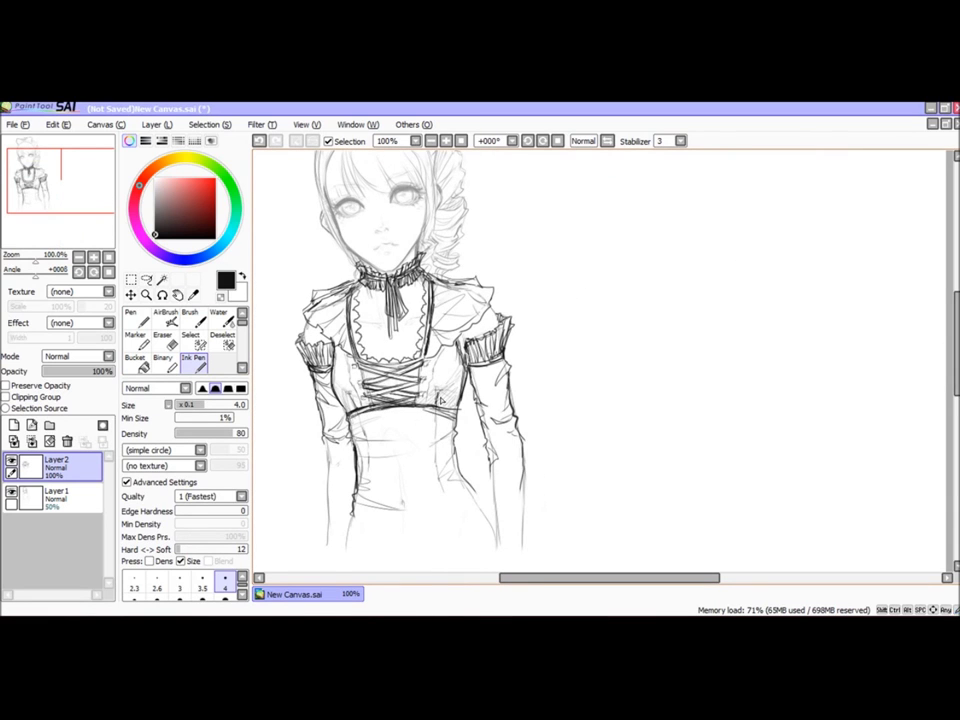
Step: Draw the dress's waistline, the start of the flared skirt and the long sleeves down the forearms
left_click_drag(352, 522, 463, 506)
left_click_drag(357, 445, 336, 560)
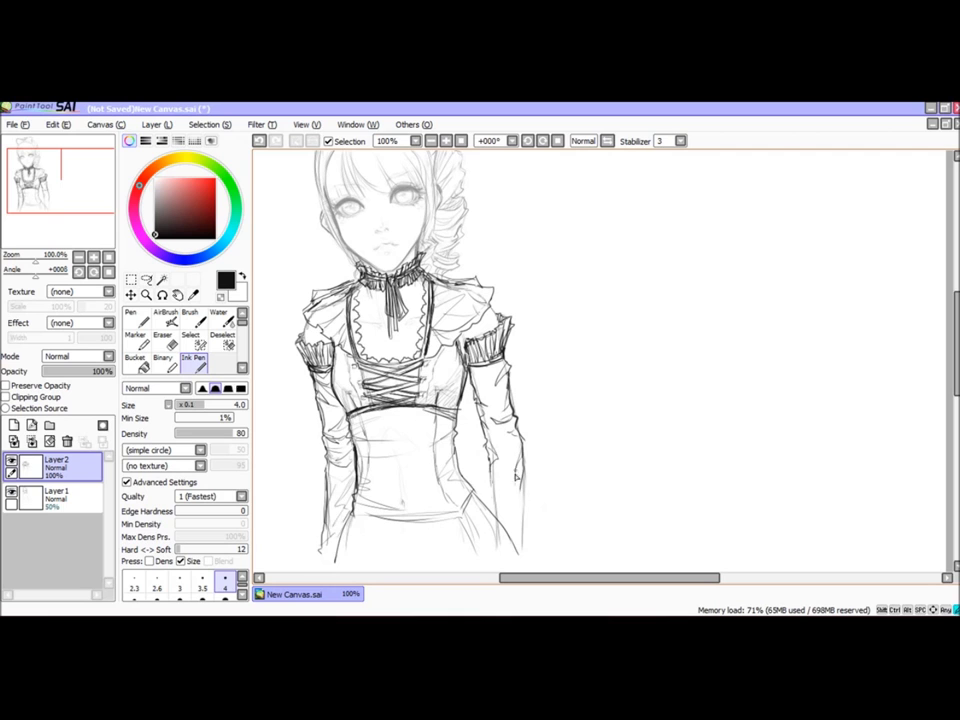
Step: Restore the body sketch to 100% opacity and erase the body lines covered by the dress on a duplicate of its layer
left_click(55, 495)
left_click_drag(75, 371, 112, 371)
left_click(163, 340)
key("bracketright")
key("bracketright")
key("bracketright")
key("bracketright")
key("bracketright")
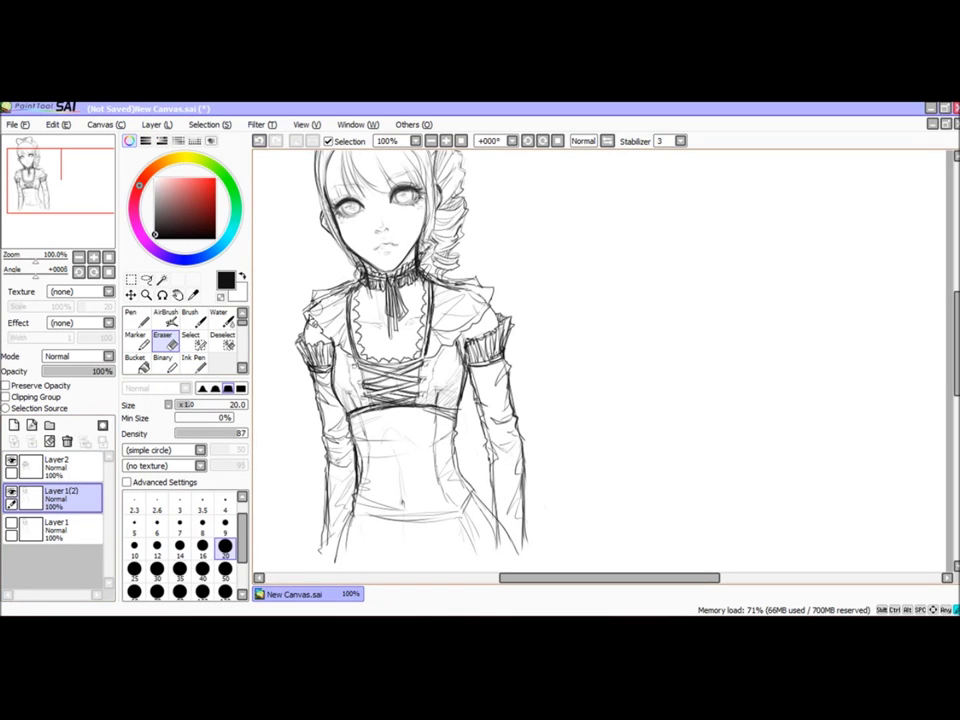
key("e")
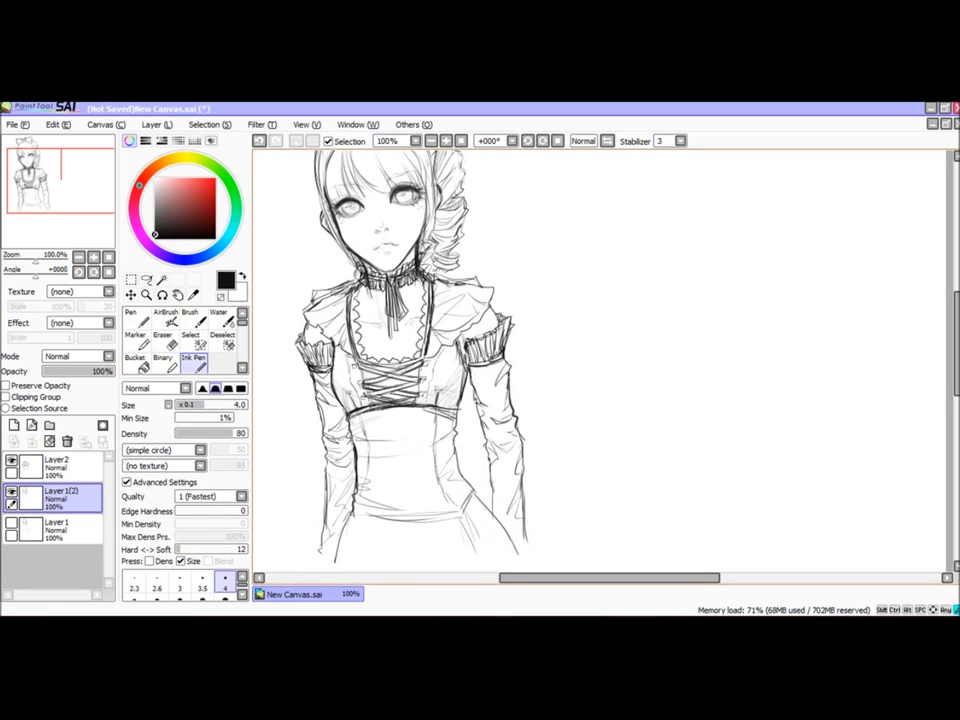
Step: Check the drawing in mirrored view and clean up the sketch lines around the head with the Eraser
left_click(607, 141)
left_click(607, 141)
key("e")
scroll(392, 172, "up", 1)
key("bracketleft")
key("bracketleft")
key("bracketleft")
key("bracketleft")
key("bracketleft")
mouse_move(392, 172)
left_mouse_down()
mouse_move(412, 257)
mouse_move(424, 227)
left_mouse_up()
Step: Group the sketch layers in a folder, add a second folder with a new layer, and set the Ink Pen to pale cream, size 8
left_click(193, 360)
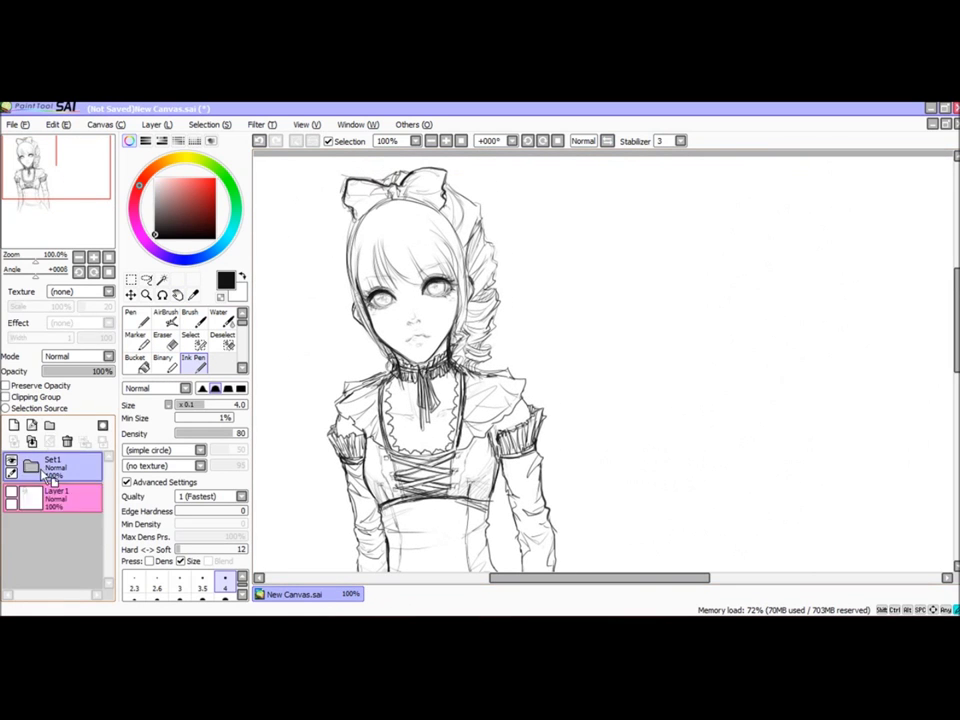
left_click(60, 495)
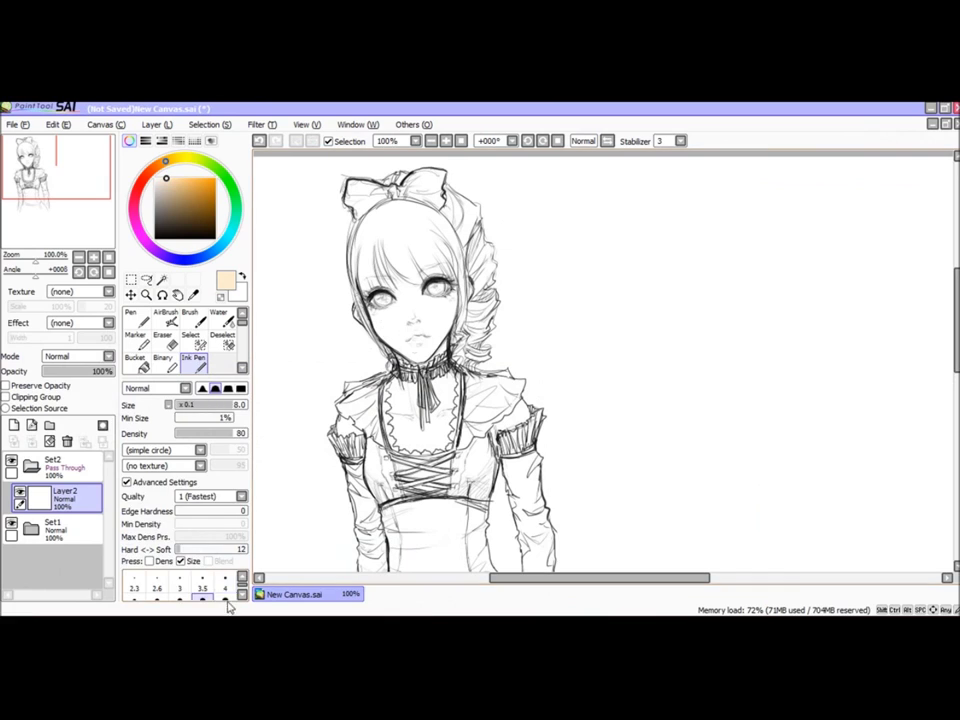
Step: Lay a pale cream skin base over the face, neckline and shoulders, with the colour layer in Multiply mode
left_click(190, 313)
mouse_move(365, 300)
left_mouse_down()
mouse_move(400, 335)
mouse_move(372, 326)
mouse_move(412, 372)
mouse_move(400, 405)
mouse_move(440, 412)
mouse_move(425, 441)
left_mouse_up()
left_click(192, 357)
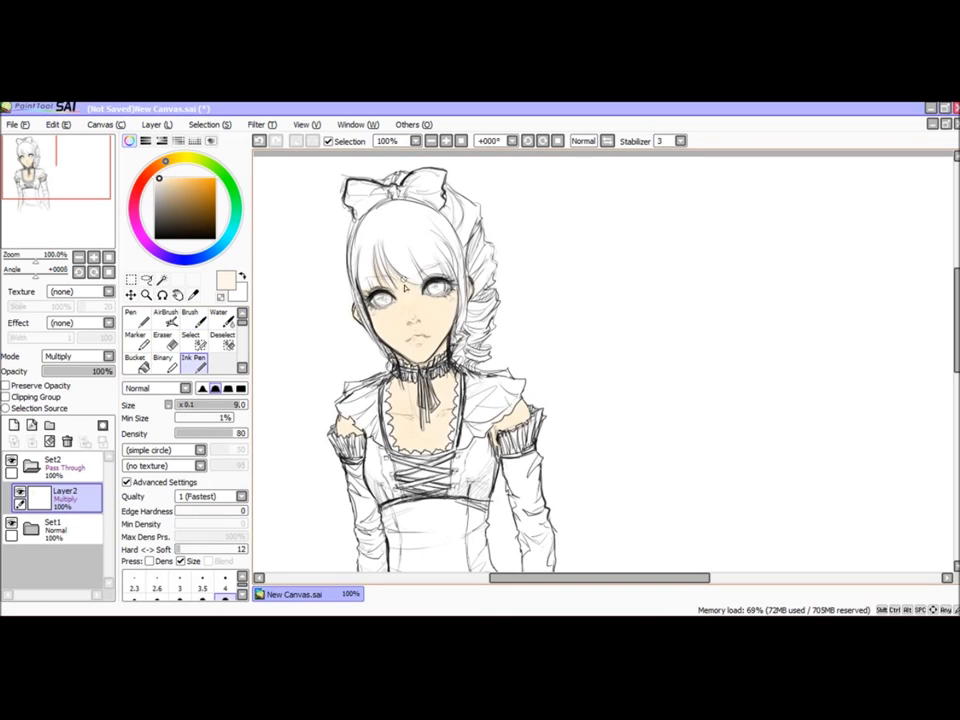
Step: Fade the sketch folder to 40% opacity and set the Ink Pen to size 20 for the skin layer
left_click(60, 526)
left_click_drag(108, 371, 68, 371)
left_click(62, 494)
left_click(226, 597)
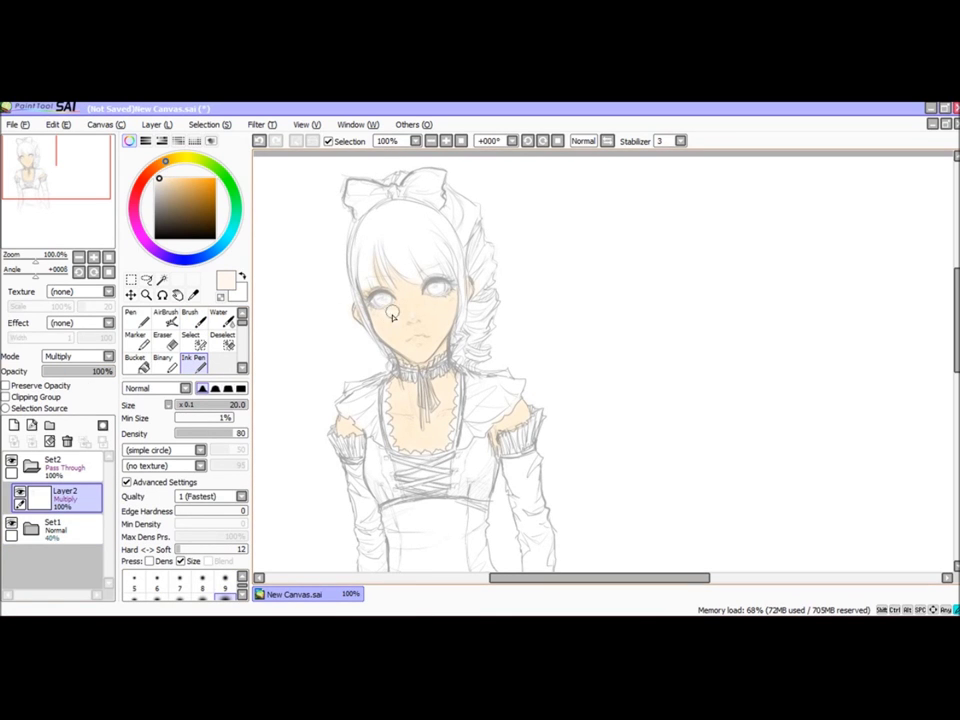
Step: Fade the sketch folder to 16% opacity and shade the face's contour in tan on a new layer, lowering the Ink Pen density to 15
left_click(60, 526)
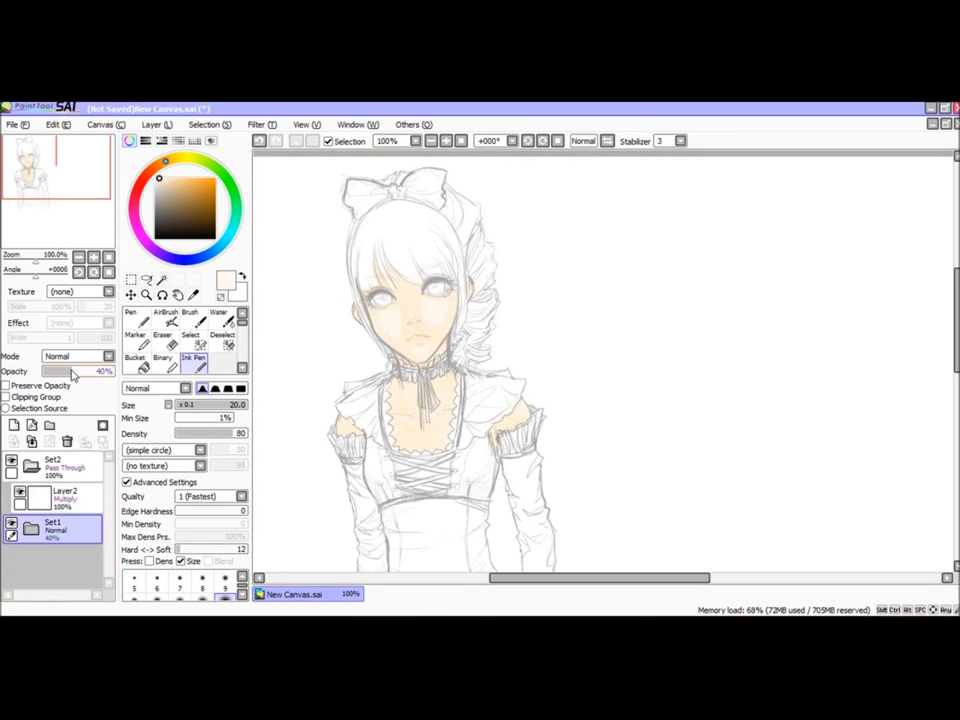
left_click_drag(68, 371, 52, 371)
left_click(14, 441)
left_click(170, 192)
left_click(214, 433)
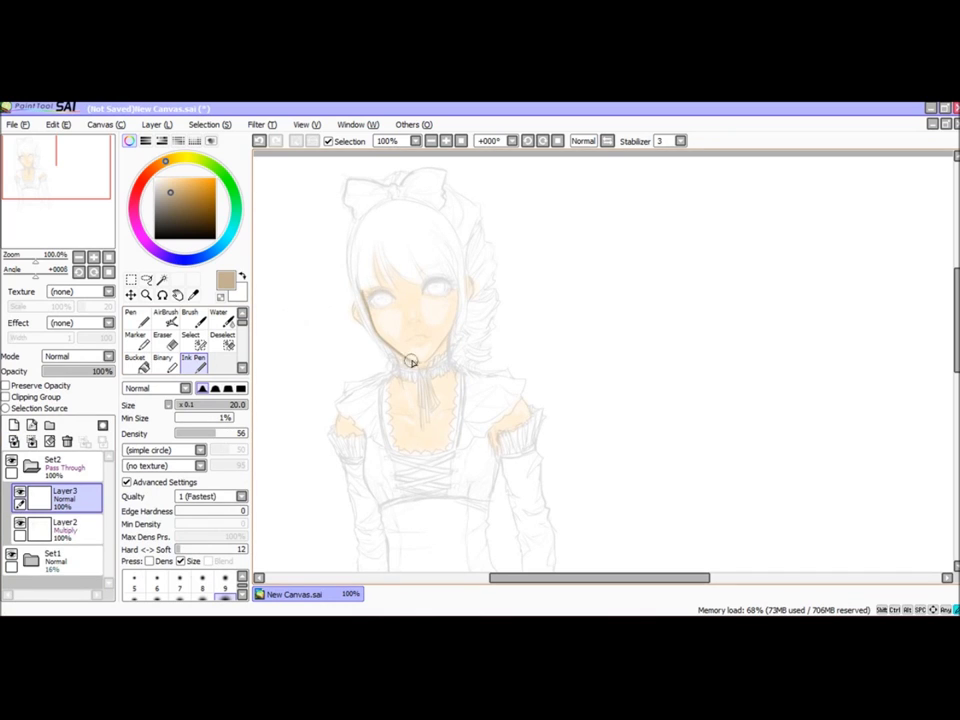
left_click(185, 433)
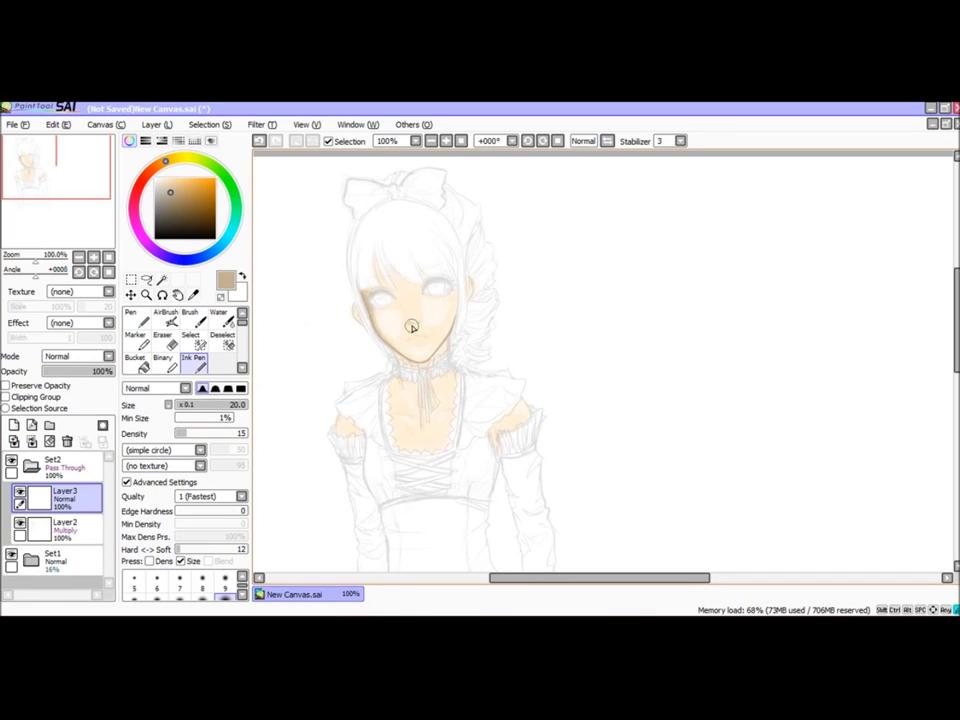
Step: Blend the face's skin base and tan contour shading with the Water tool at size 20
key("ctrl+Down")
key("w")
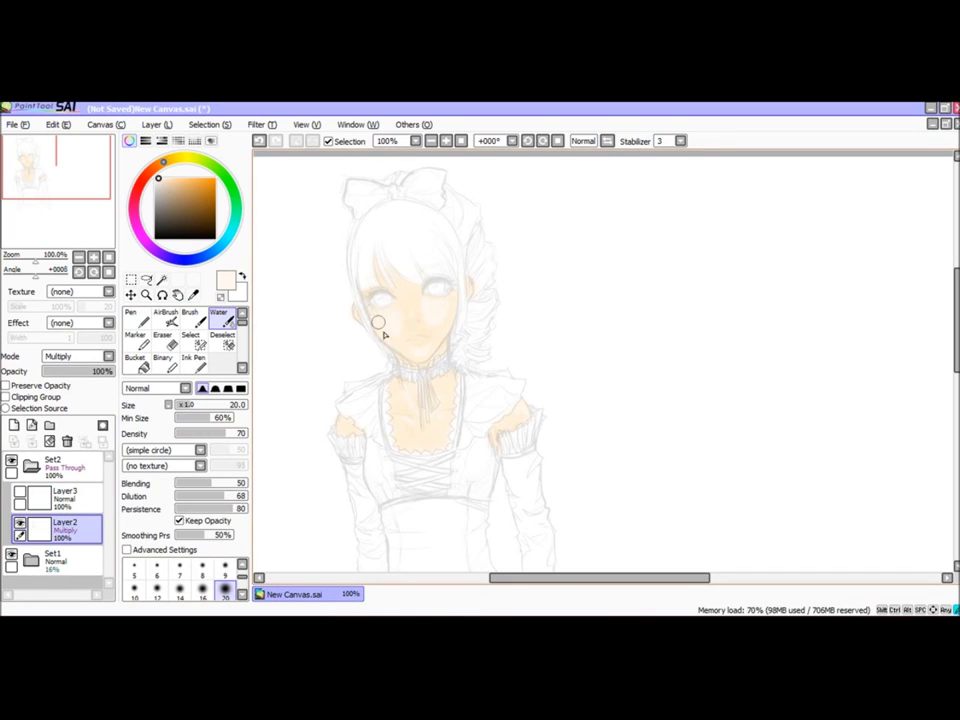
key("ctrl+Up")
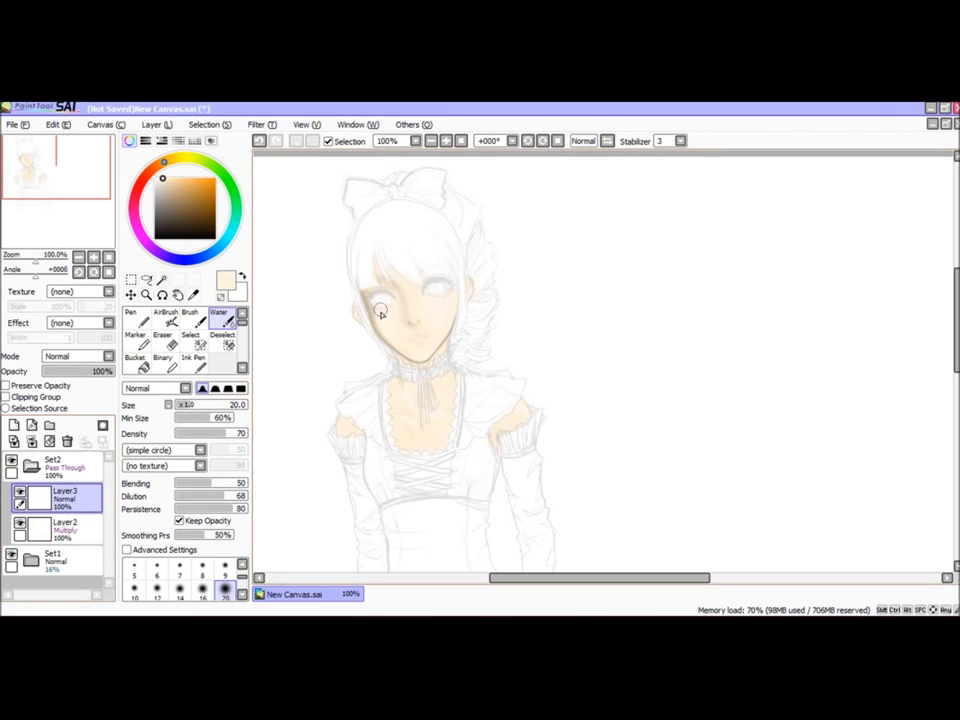
left_click(424, 322, "alt")
left_click(11, 556)
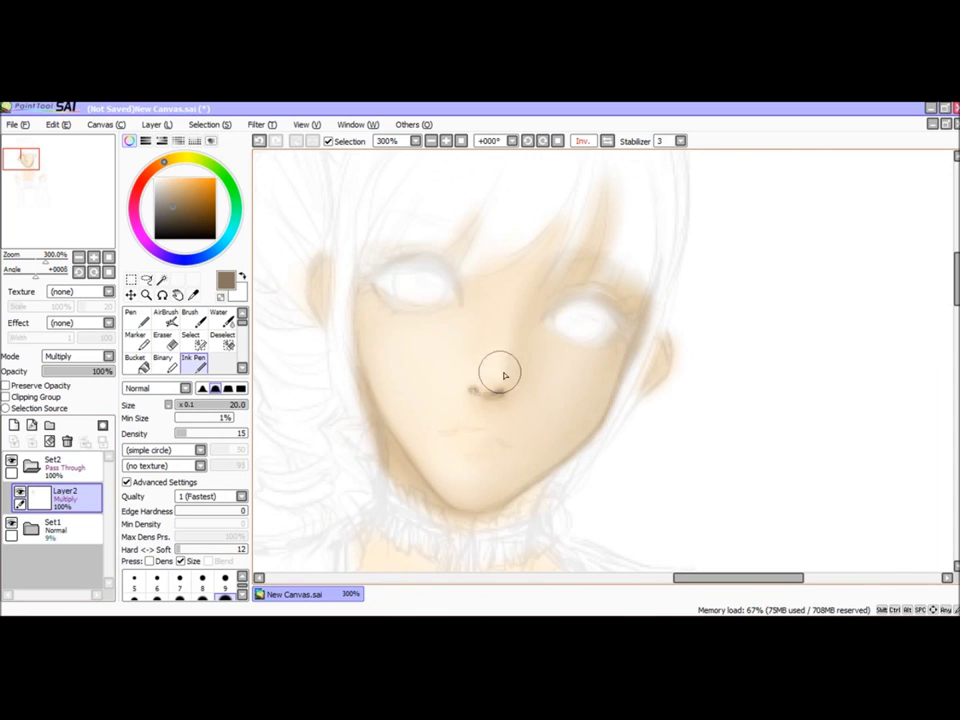
Step: Deepen the nose shadow and soften it with the Water tool at size 9, checking the face in normal and mirrored view
key("b")
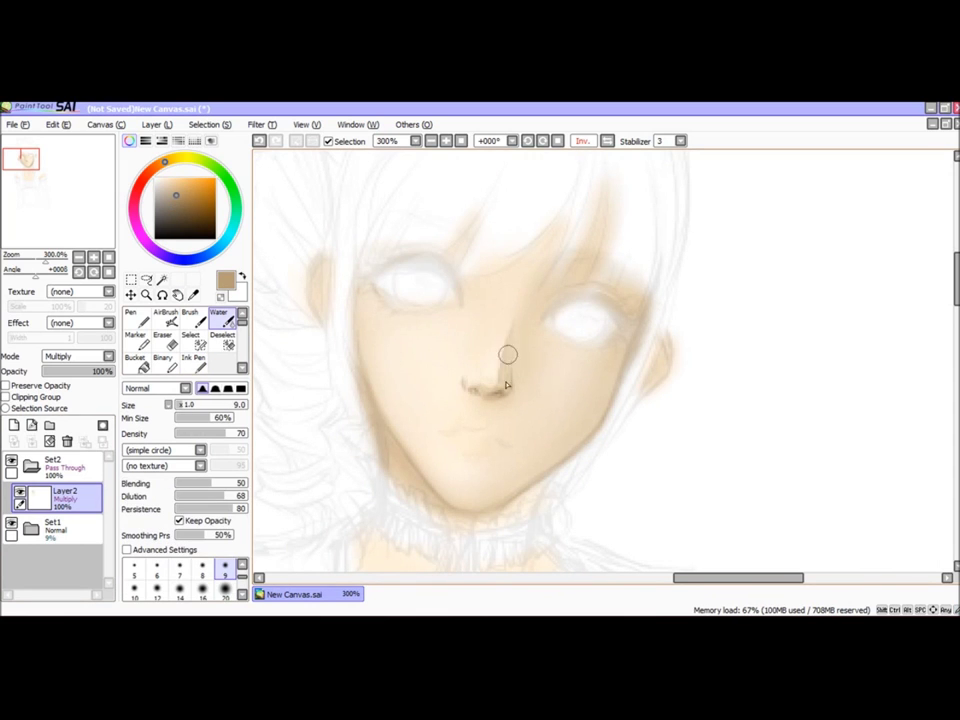
left_click(607, 141)
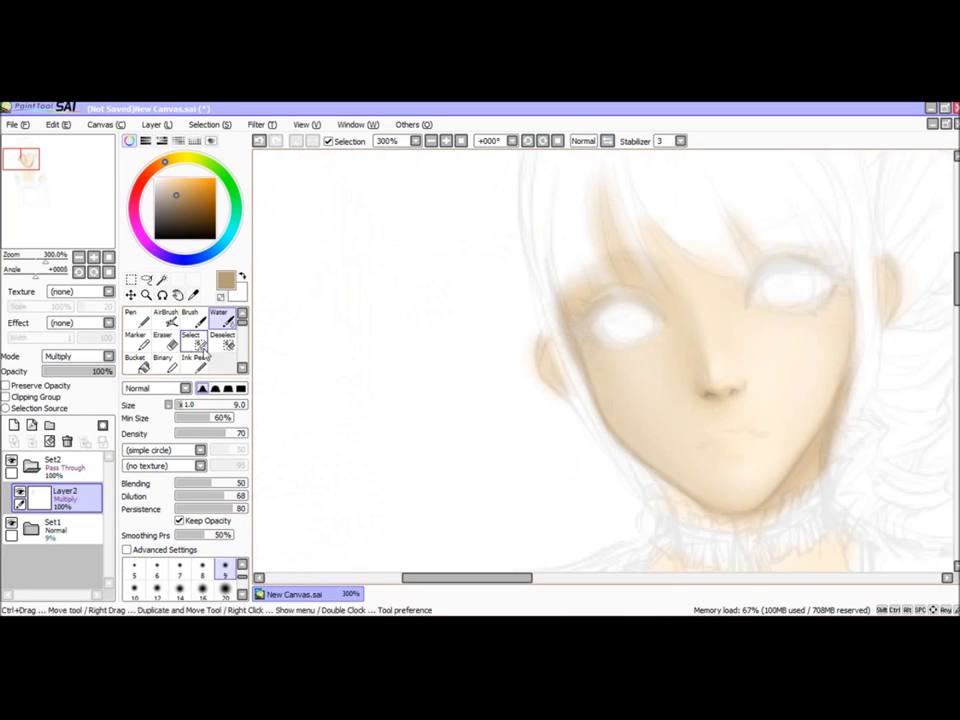
left_click(583, 141)
key("b")
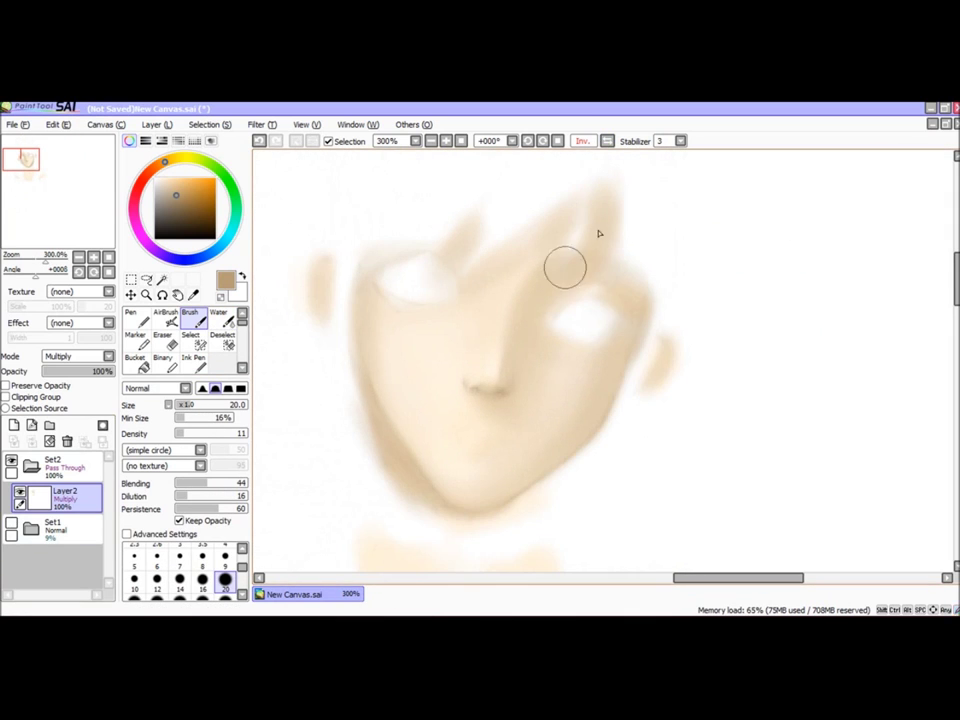
Step: Lighten the skin with the Ink Pen in pale cream at size 9 and smooth the tones with the Water tool
left_click(193, 357)
left_click(158, 178)
scroll(497, 343, "down", 1)
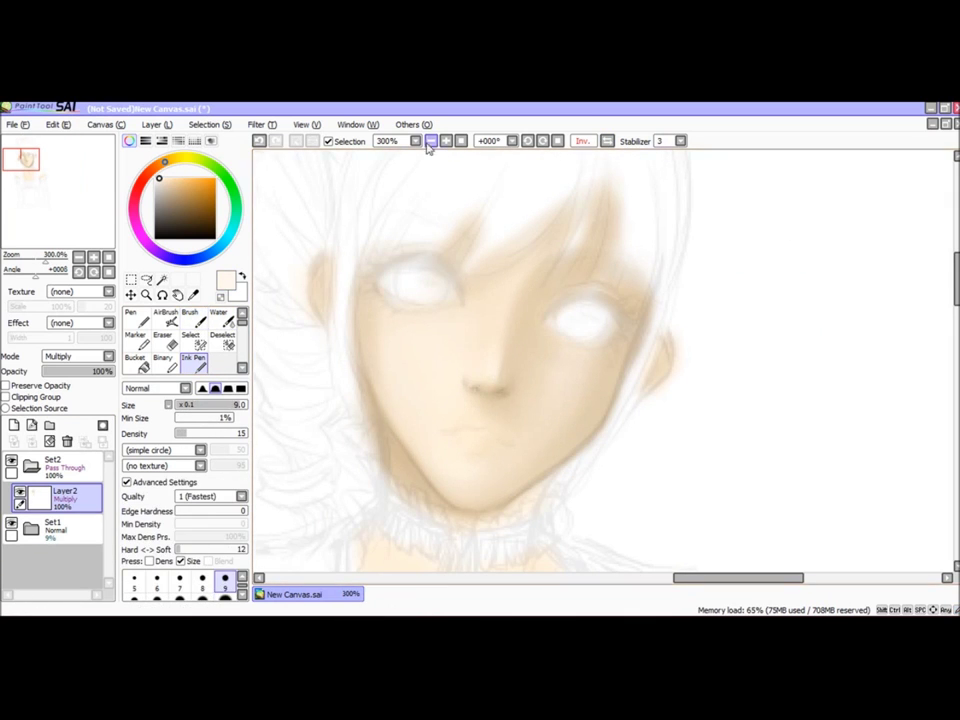
left_click(430, 141)
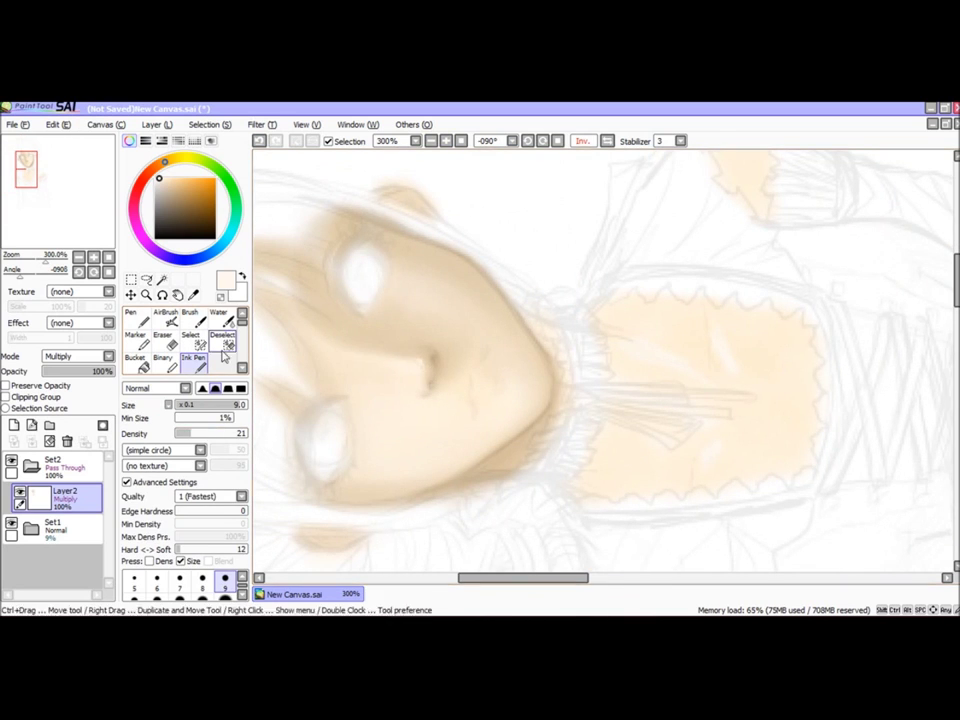
key("w")
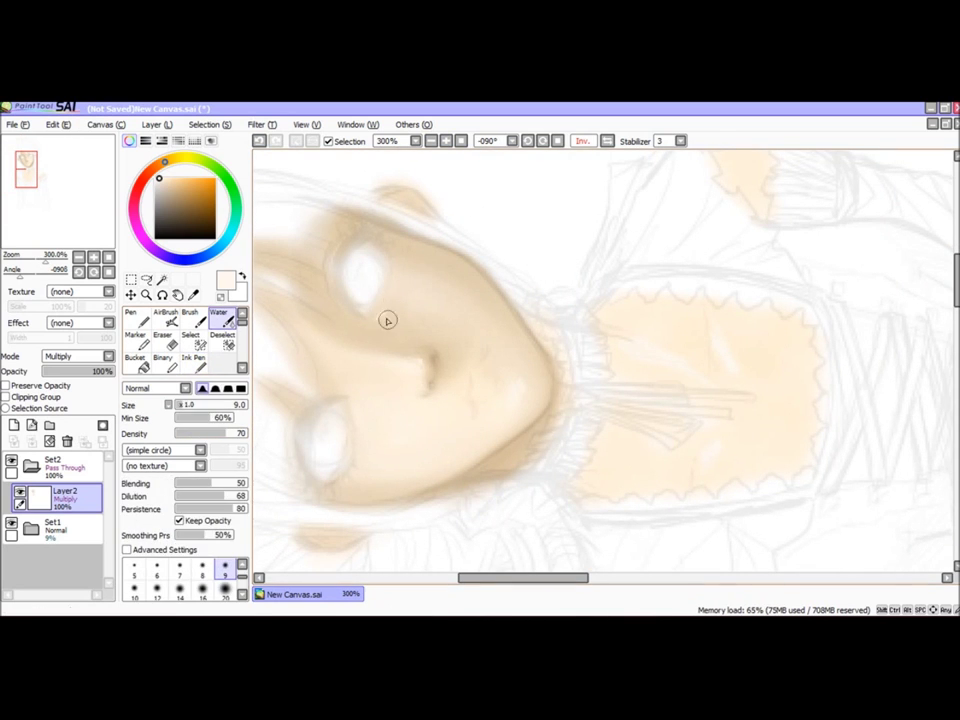
key("Home")
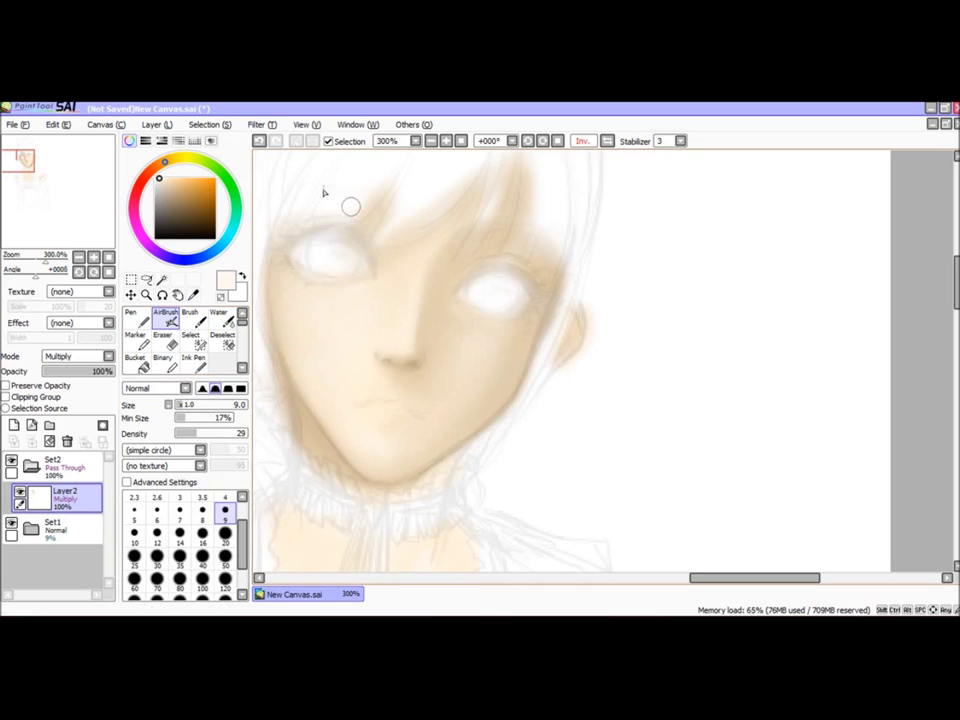
key("i")
key("w")
Step: Shade the neck, chest and upper arms in tan with the Brush at size 20, with the sketch folder at 36% opacity
scroll(414, 272, "down", 2)
right_click(448, 431)
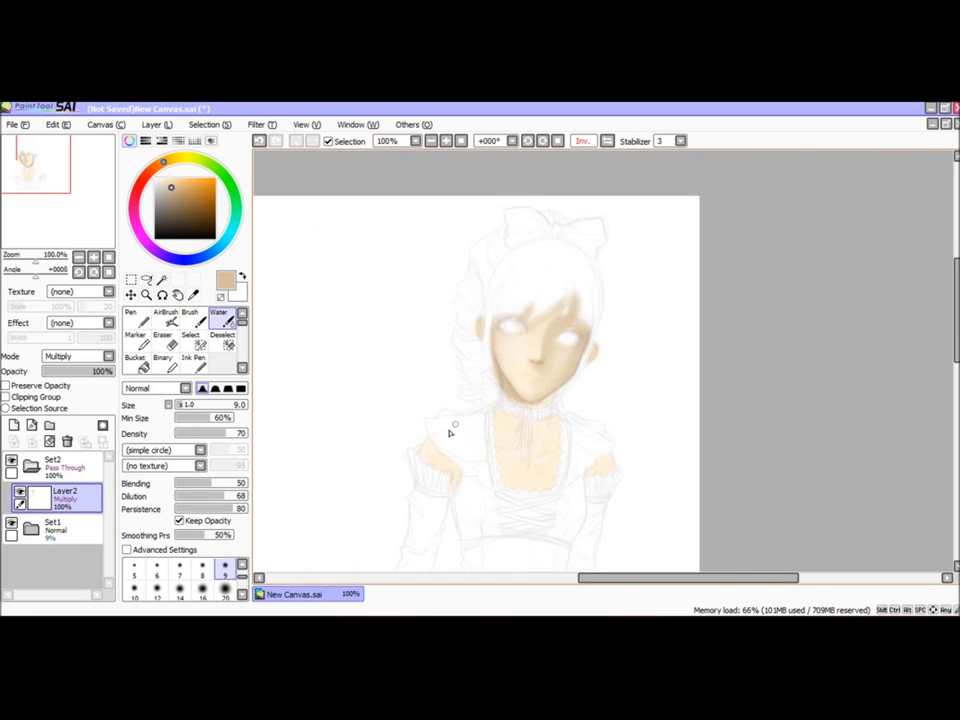
key("b")
left_click(50, 527)
left_click(70, 373)
left_click(65, 492)
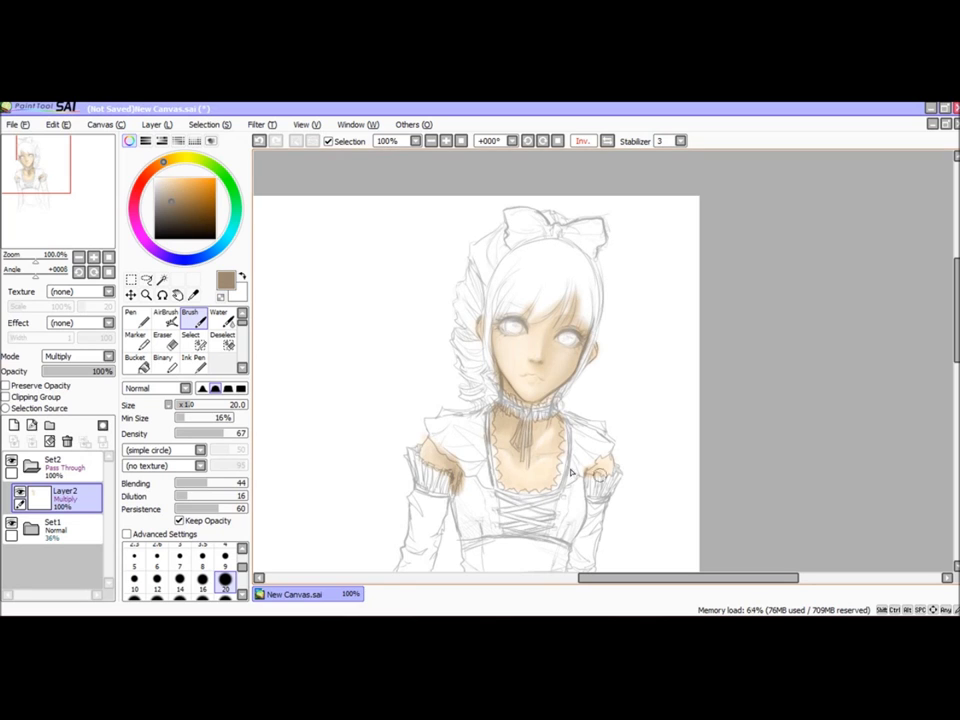
left_click(11, 526)
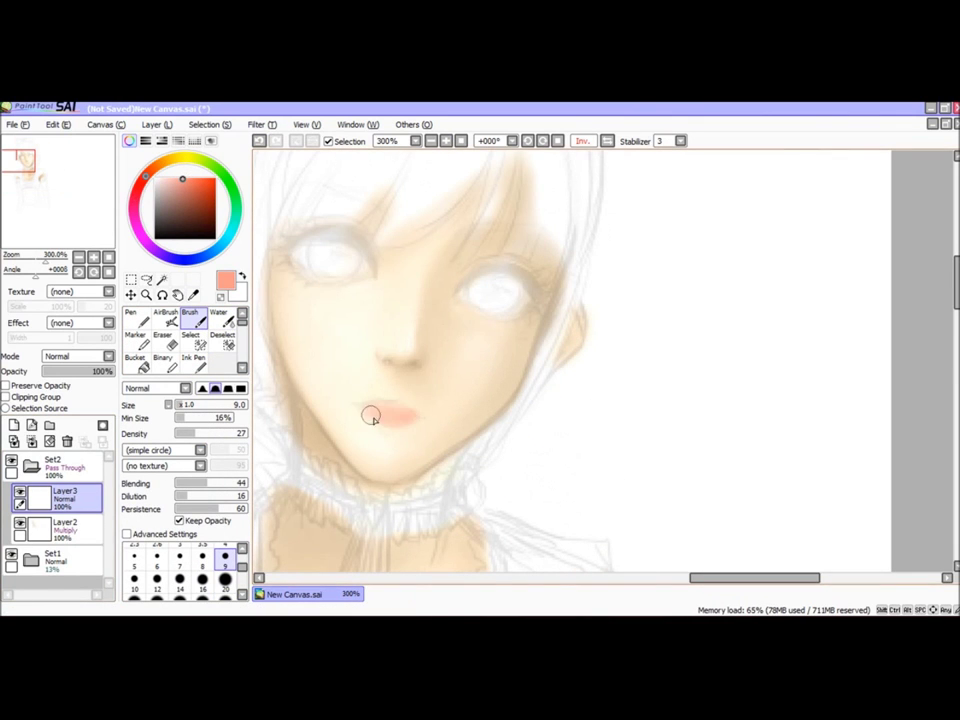
Step: Paint the coral lips on a Multiply layer, tidy their edges with the Eraser and darken the mouth line
left_click_drag(372, 397, 388, 394)
key("e")
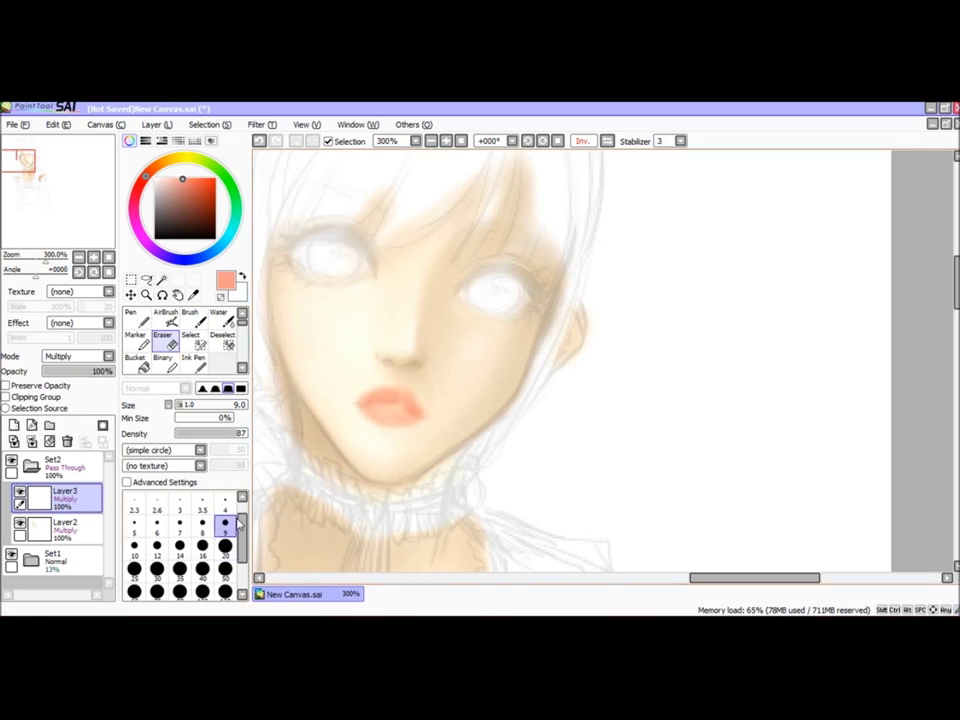
key("b")
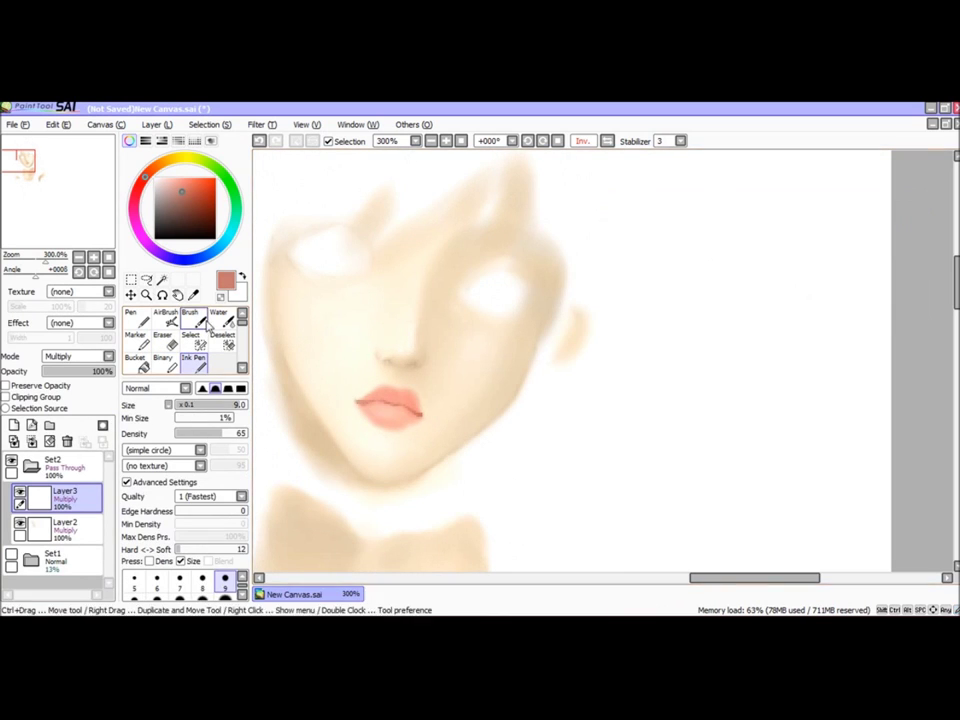
Step: Blend the lip colours with the Water tool in a rotated view and raise their Color Deepen in Brightness and Contrast
left_click(214, 322)
key("Delete")
key("Delete")
key("Delete")
key("Delete")
key("Delete")
key("Delete")
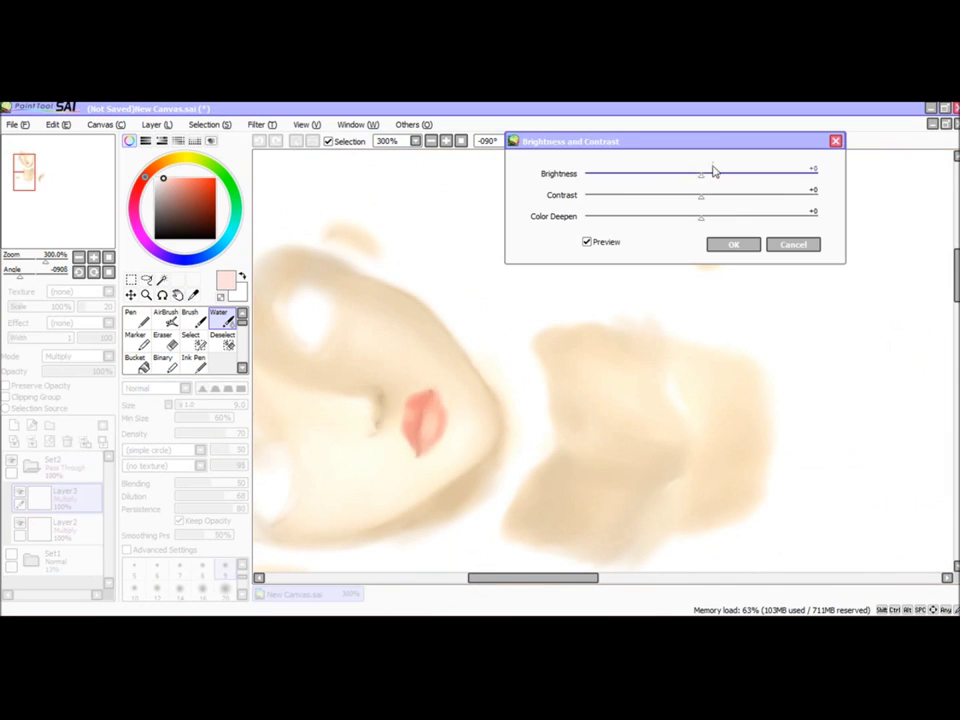
left_click_drag(701, 214, 750, 214)
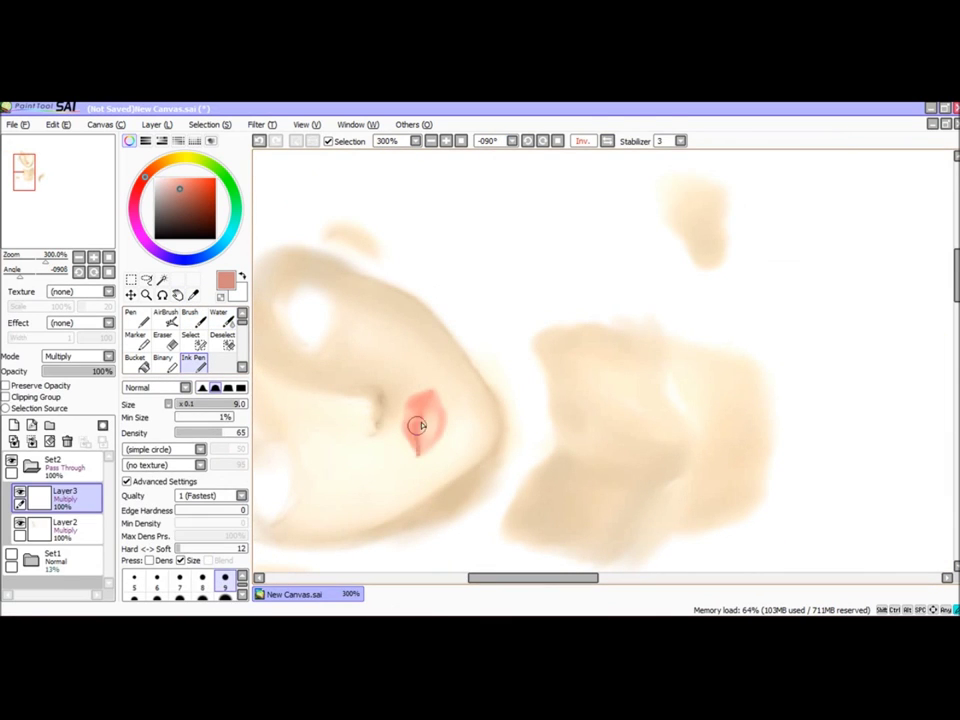
Step: Undo the last lip stroke, reshade the lips in muted rose and blend them with the Water tool
left_click(258, 141)
key("w")
key("b")
key("e")
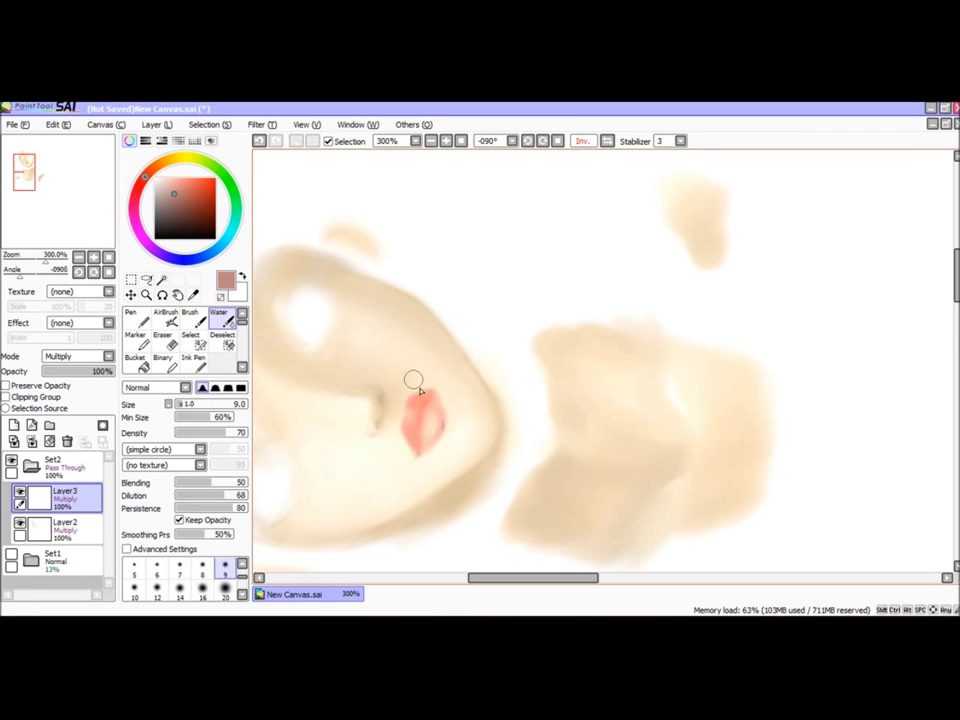
key("Home")
Step: Brighten the centre of the lower lip with the Ink Pen in white at size 9 and blend it with the Water tool
left_click(193, 364)
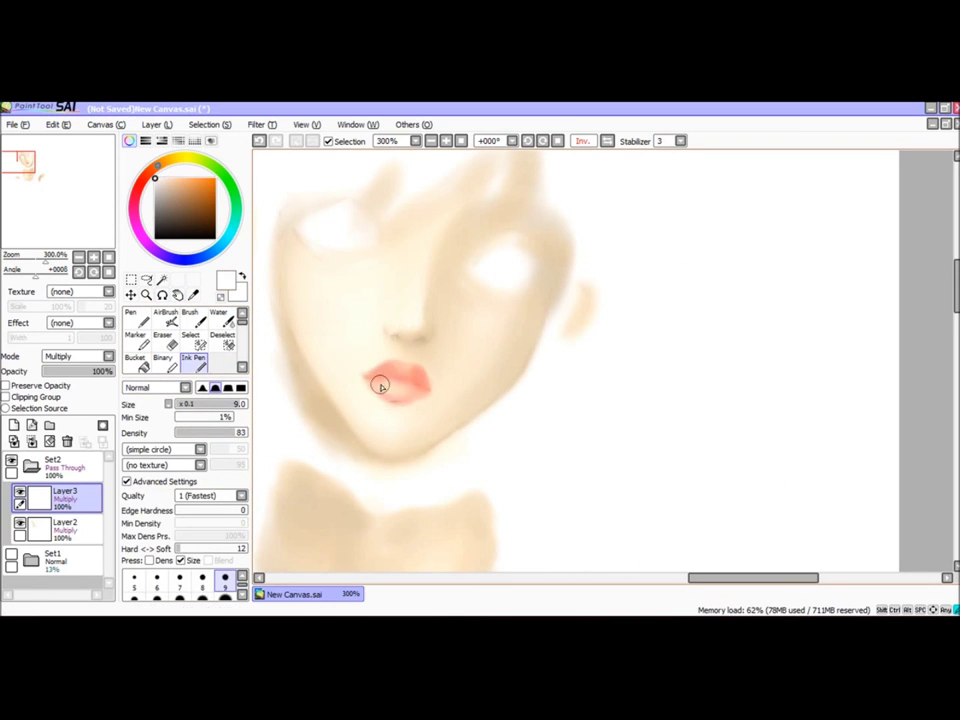
key("w")
key("n")
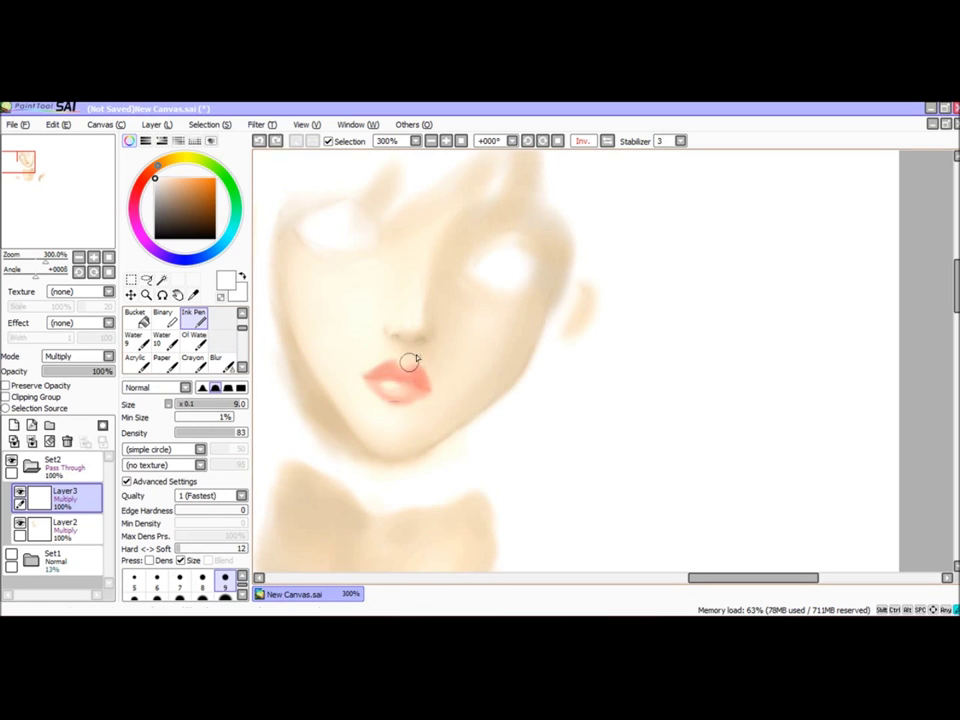
key("e")
Step: Deepen the lips in reddish brown with the Brush and the oil watercolour brush, both in Multiply mode at size 4
scroll(400, 360, "up", 2)
key("b")
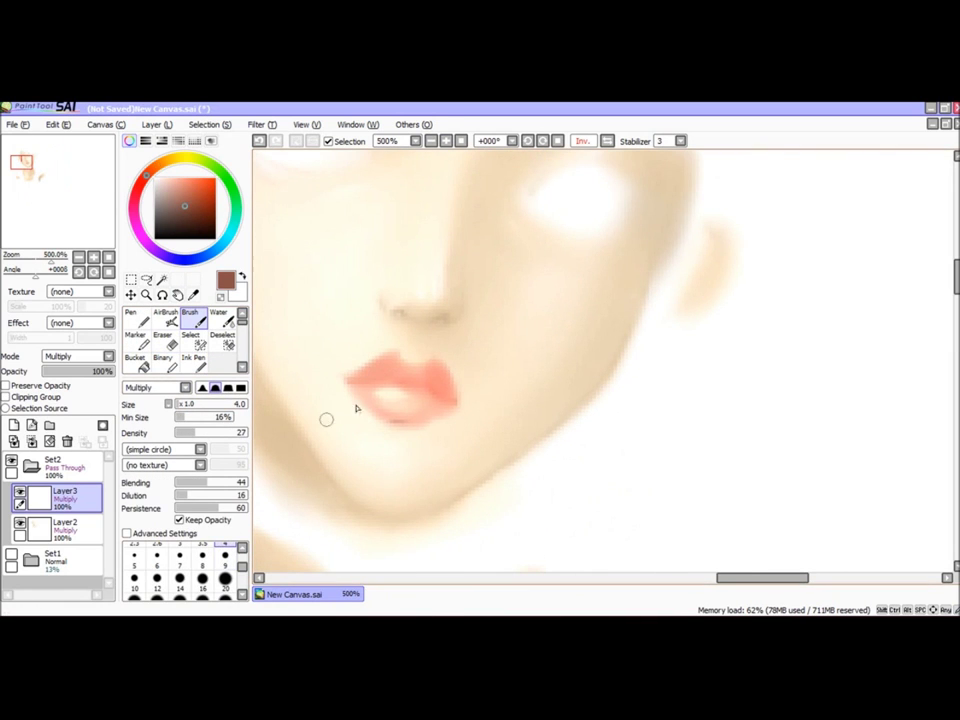
left_click_drag(348, 378, 395, 377)
left_click(241, 366)
left_click(194, 358)
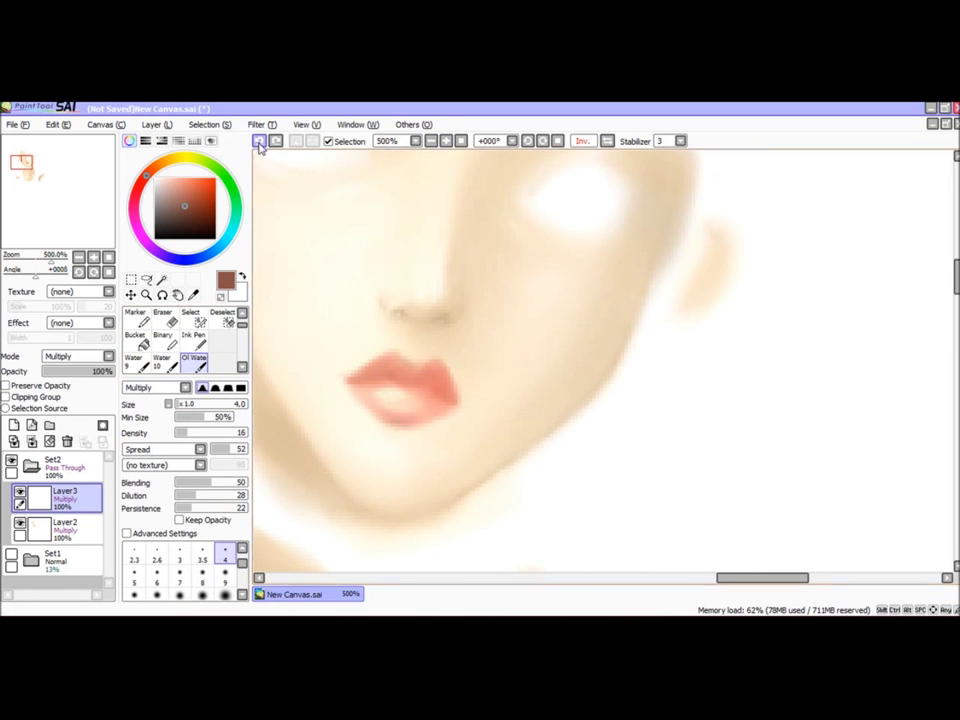
Step: Add a white highlight to the lower lip and soften the lip edges with the Eraser at size 9, density 40
key("n")
scroll(390, 255, "down", 4)
scroll(500, 260, "up", 3)
key("e")
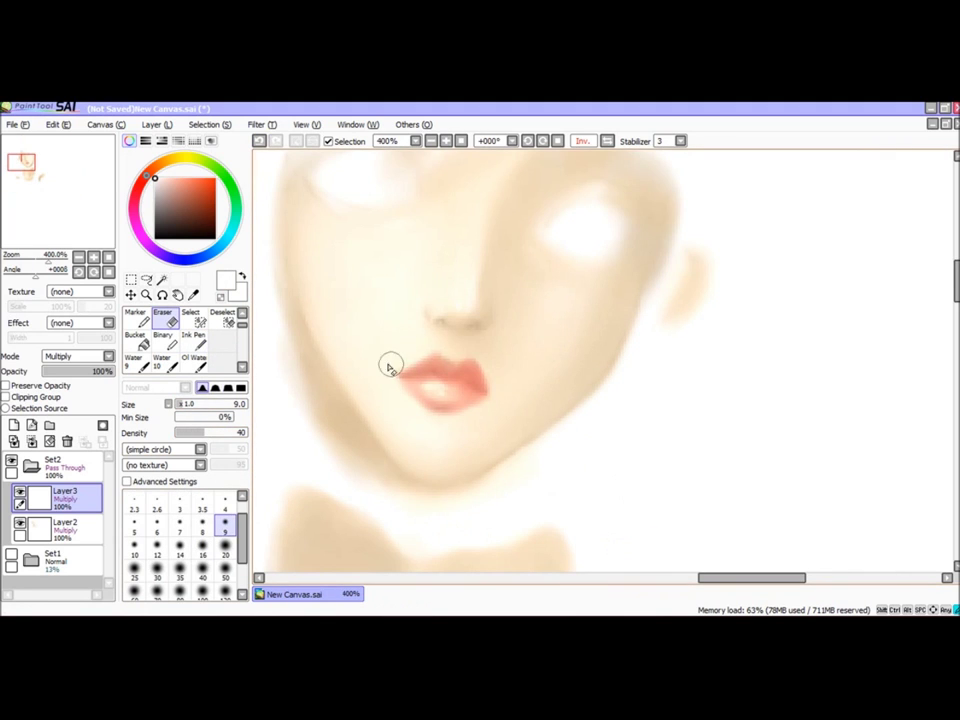
left_click(262, 124)
left_click(311, 154)
key("Escape")
Step: Outline both eyes and their eyelid creases in brown on a new layer with the Ink Pen at size 9
scroll(400, 320, "down", 4)
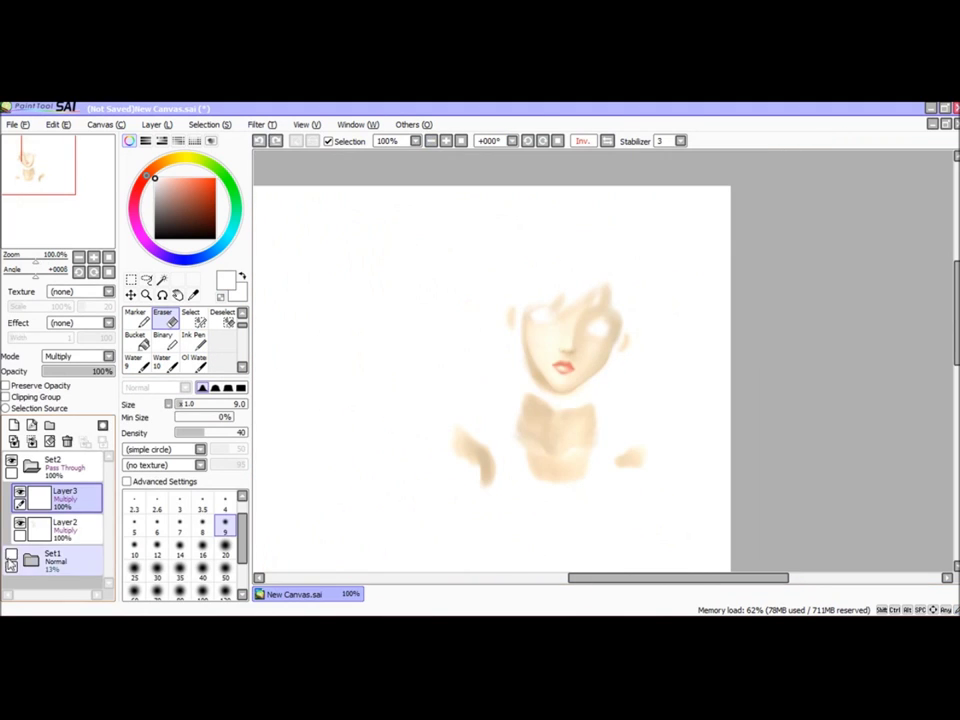
left_click(14, 425)
scroll(560, 330, "up", 4)
left_click(194, 338)
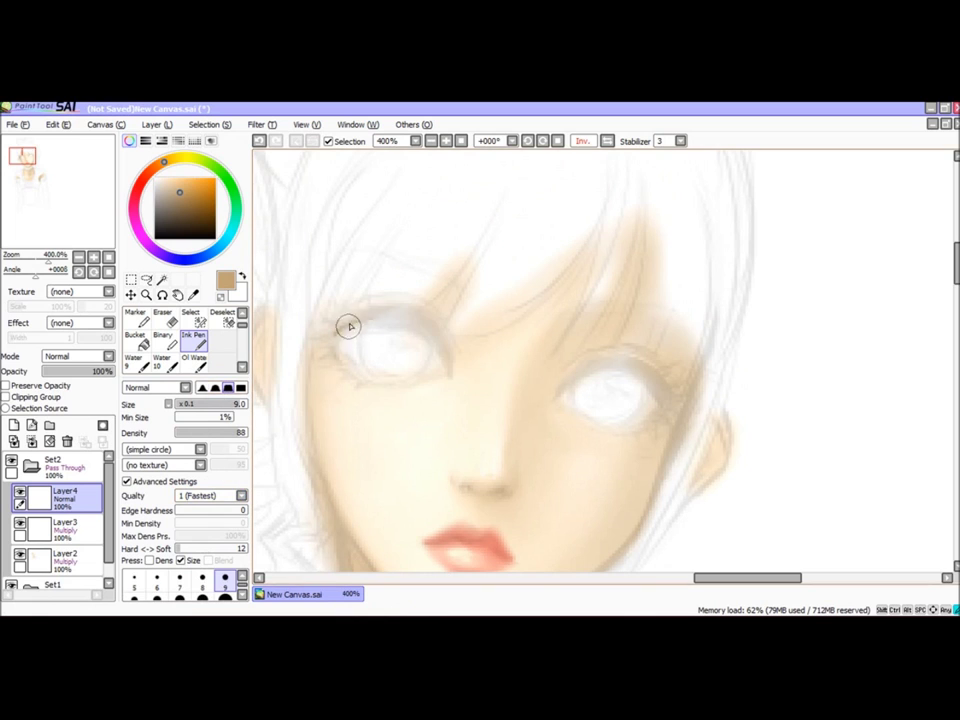
mouse_move(333, 328)
left_mouse_down()
mouse_move(425, 327)
mouse_move(449, 373)
left_mouse_up()
left_click(214, 213)
mouse_move(575, 372)
left_mouse_down()
mouse_move(629, 364)
mouse_move(665, 405)
left_mouse_up()
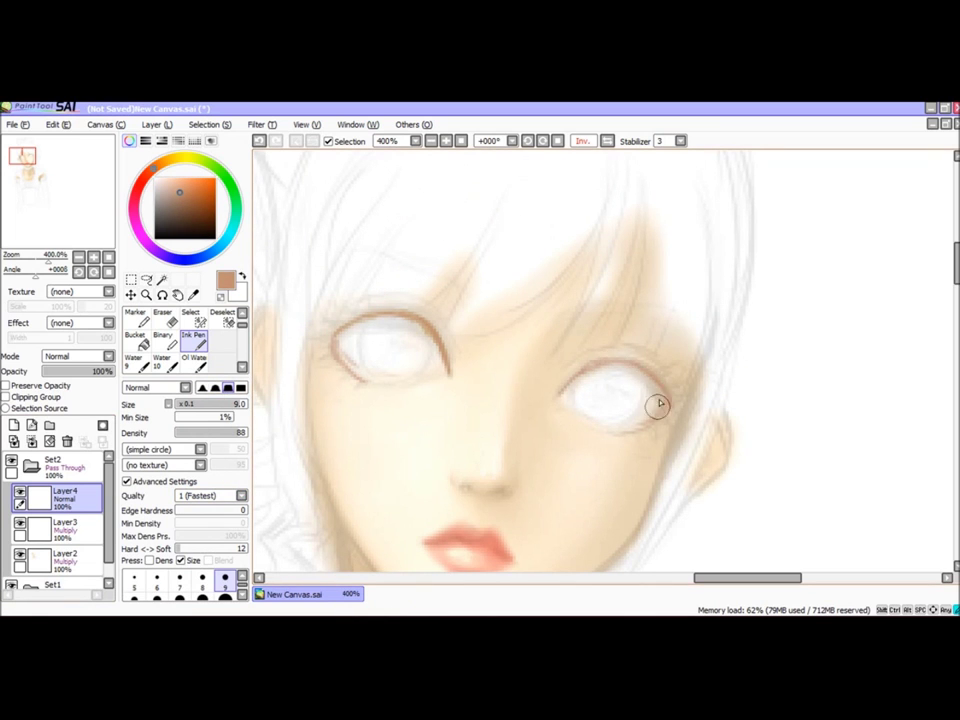
left_click_drag(335, 318, 391, 300)
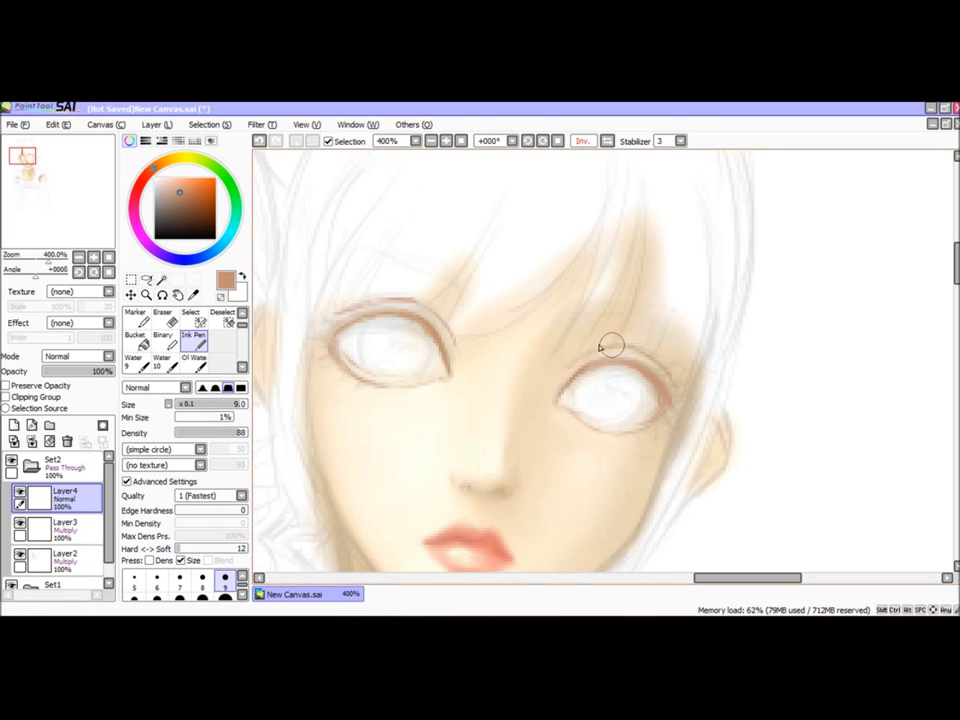
Step: Set the eye layer to Multiply and shade around the eyelids with the oil watercolour brush at size 4
left_click(194, 358)
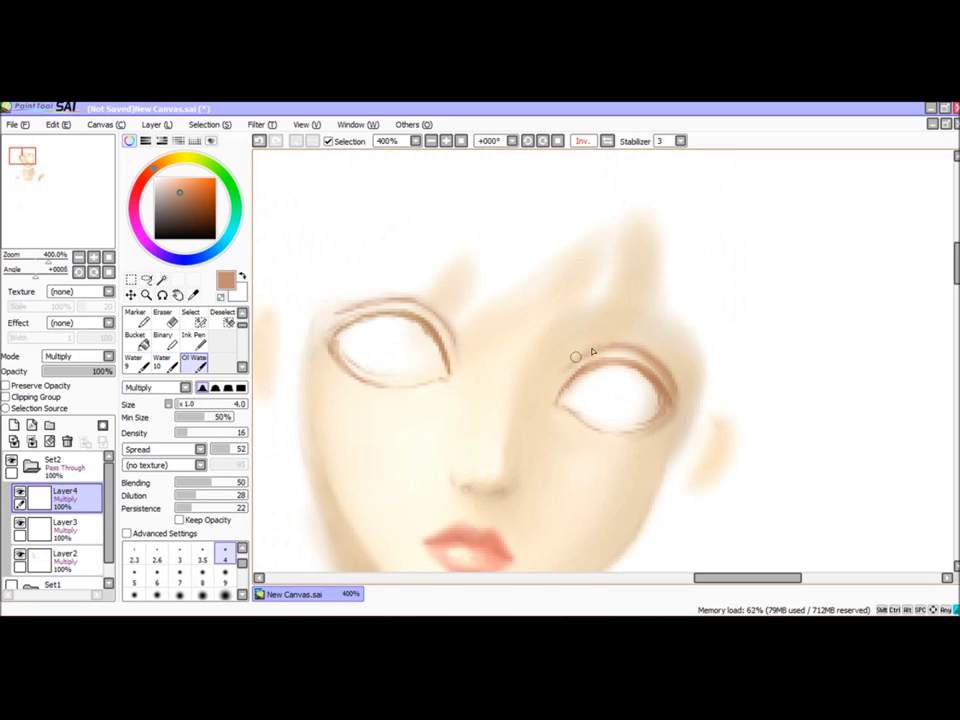
mouse_move(441, 324)
left_mouse_down()
mouse_move(360, 317)
mouse_move(339, 331)
left_mouse_up()
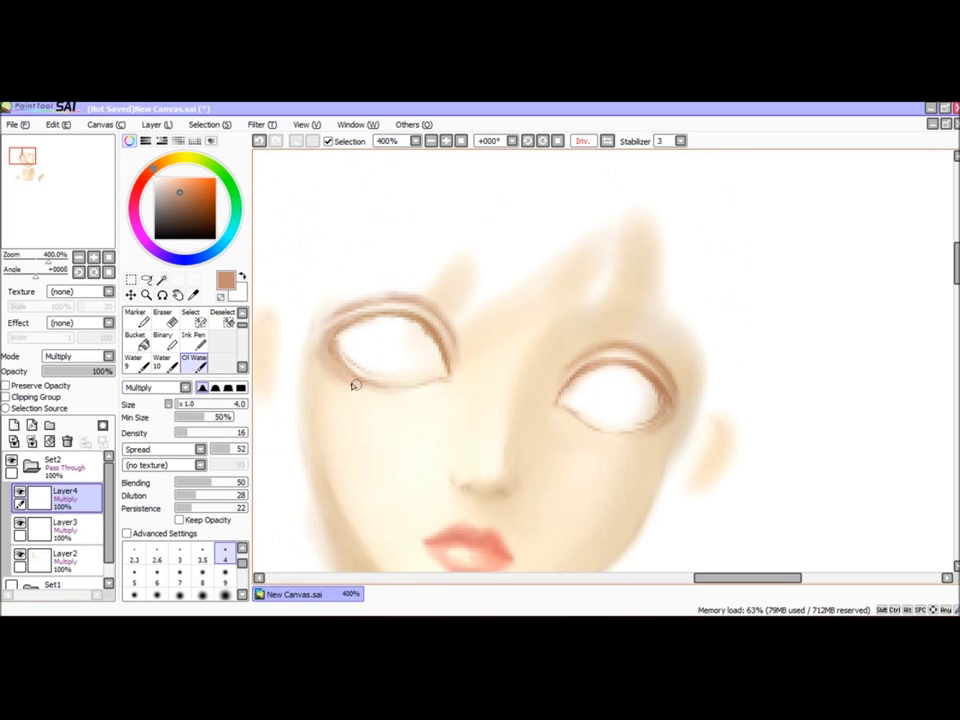
left_click(431, 141)
left_click(446, 141)
key("space")
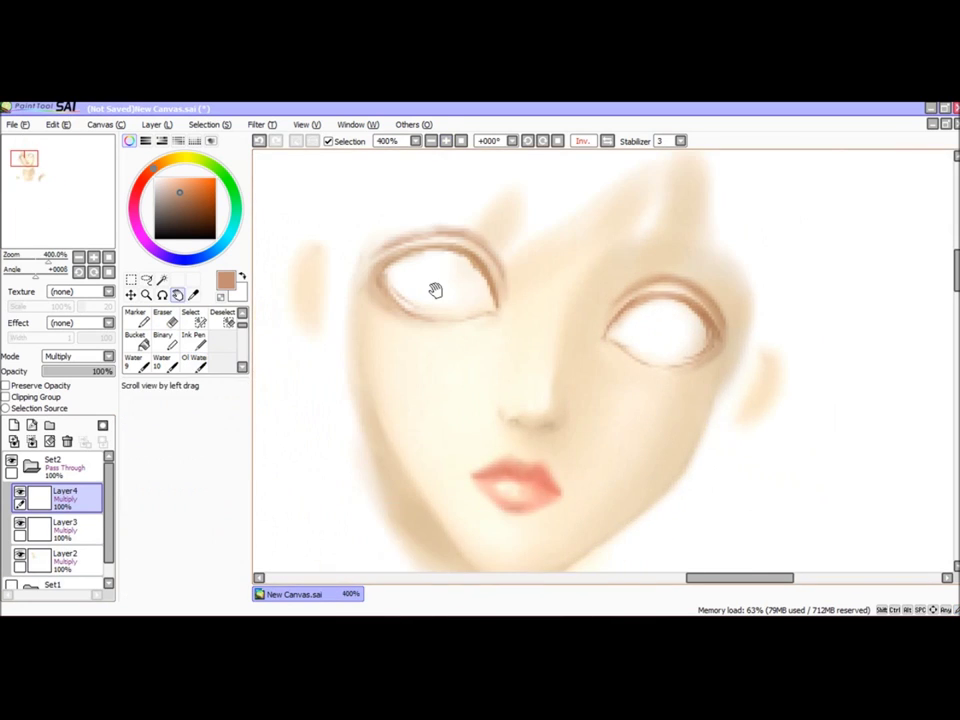
Step: Draw brown eyelashes on both eyes with the Ink Pen at size 9, and shade them on a new layer with the oil watercolour brush at size 4
key("n")
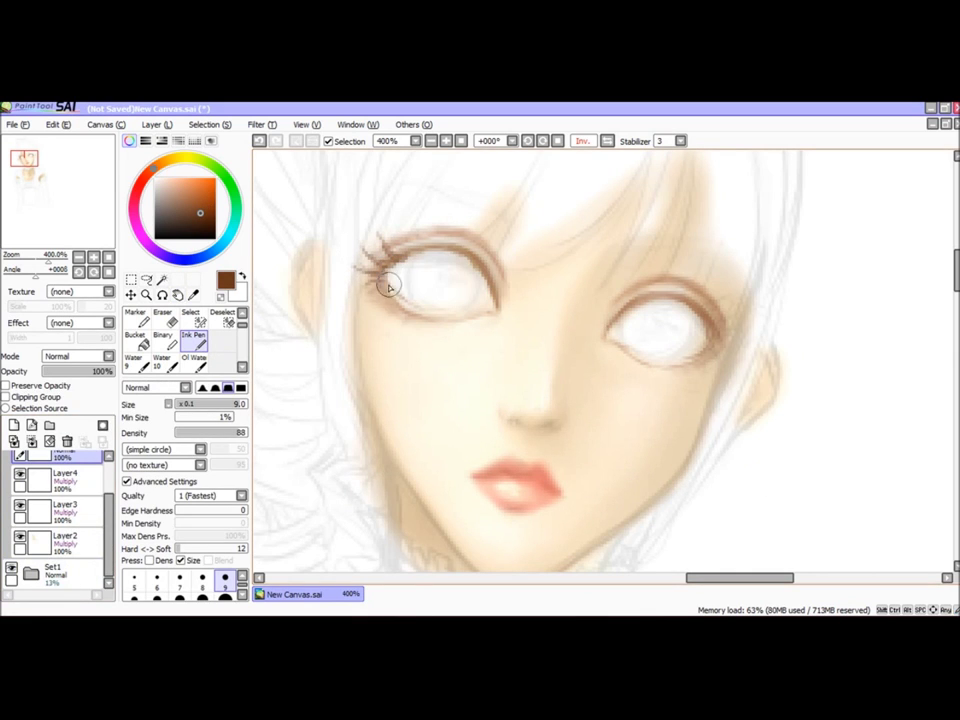
left_click_drag(703, 362, 664, 373)
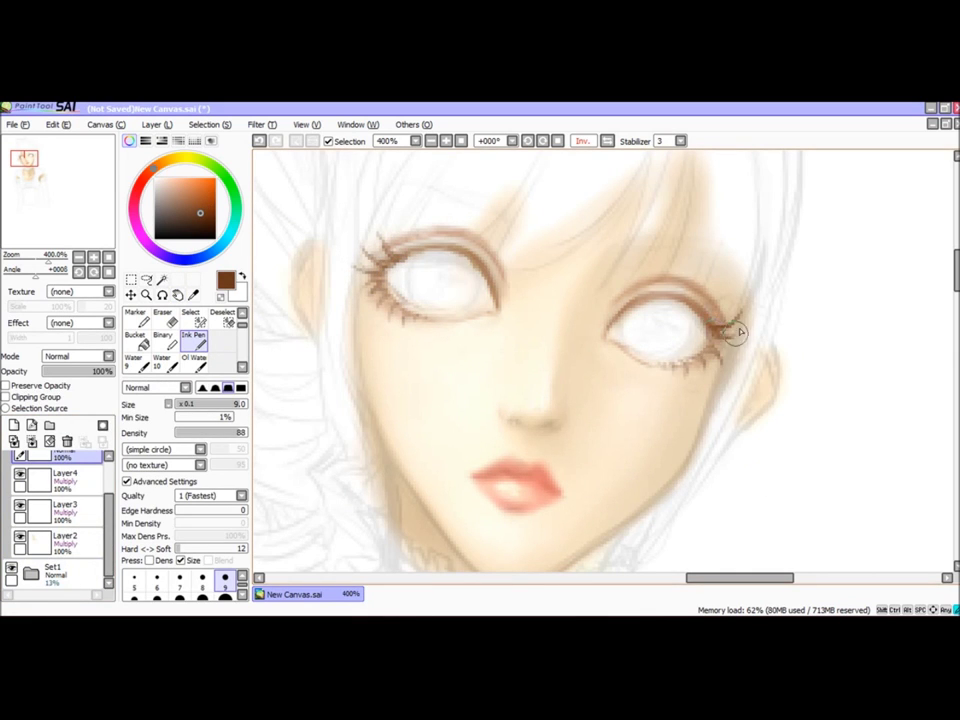
key("h")
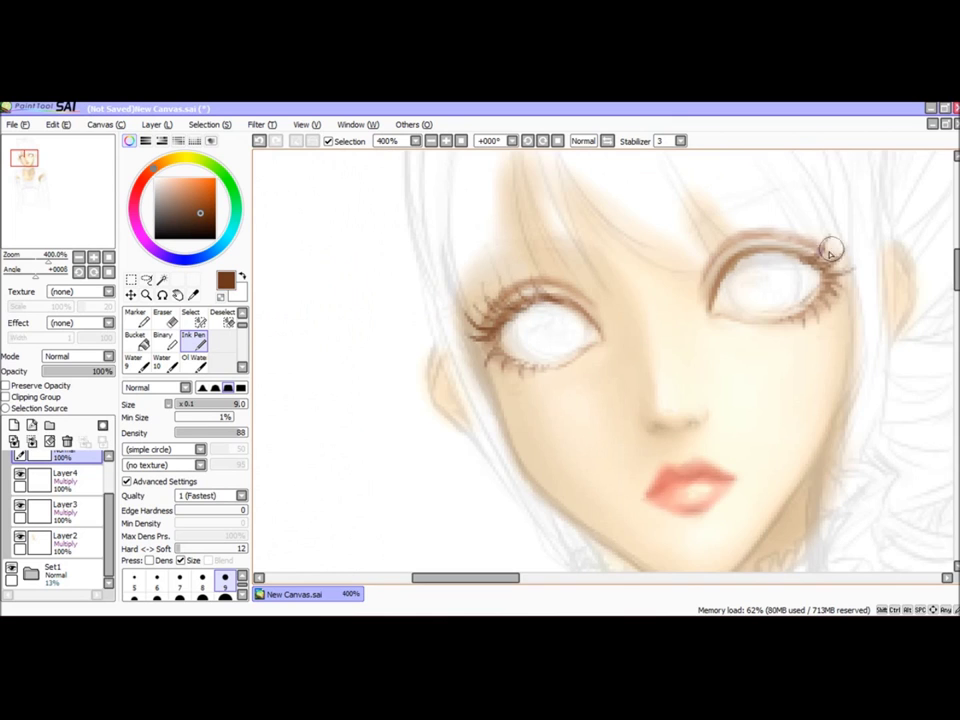
key("h")
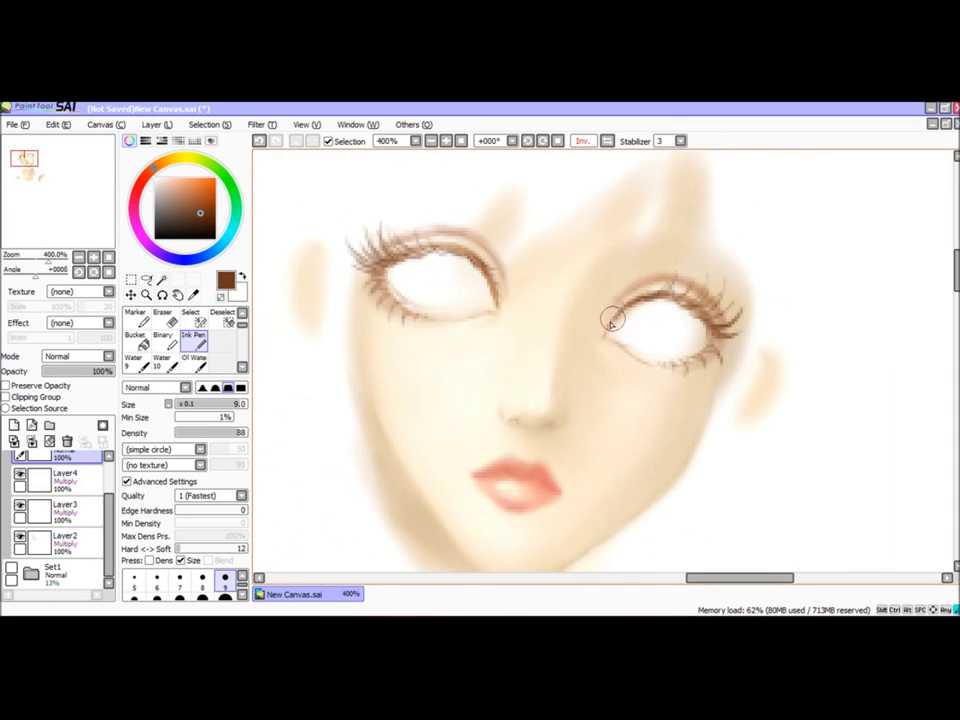
left_click(14, 425)
left_click(193, 358)
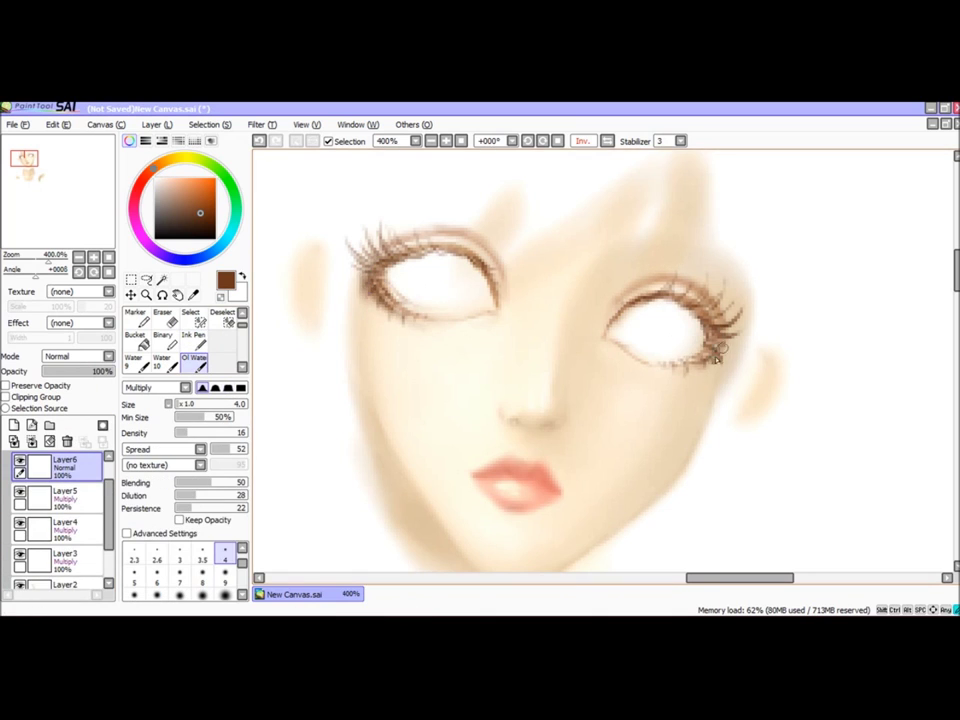
Step: Paint grey irises with dark pupils, and rim both eyes in dark red with the Ink Pen at size 9
left_click_drag(101, 371, 82, 376)
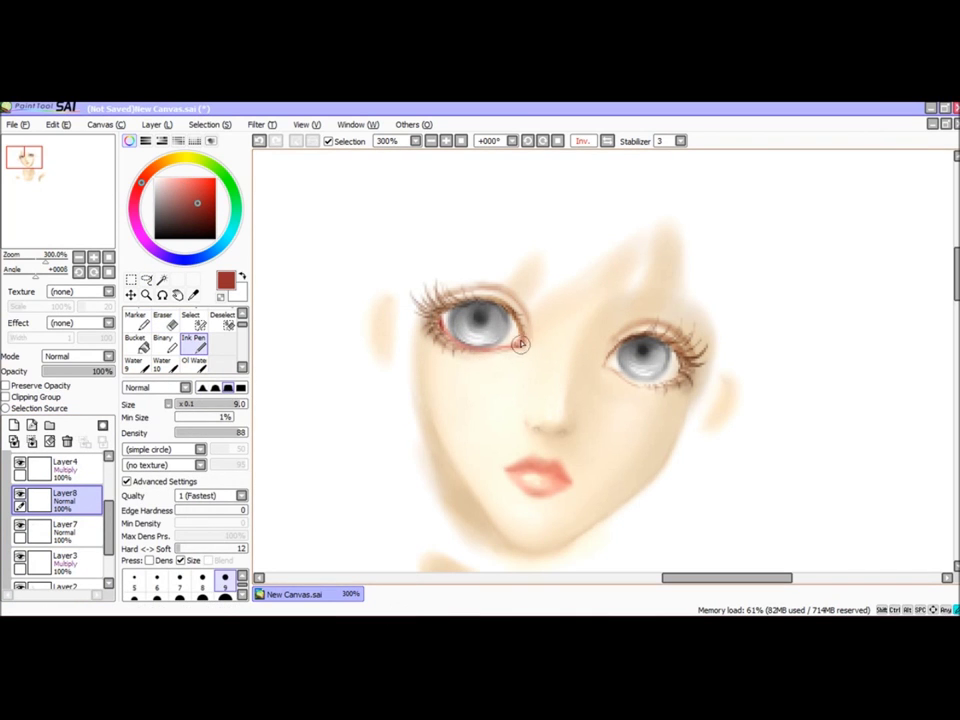
left_click(578, 336, "alt")
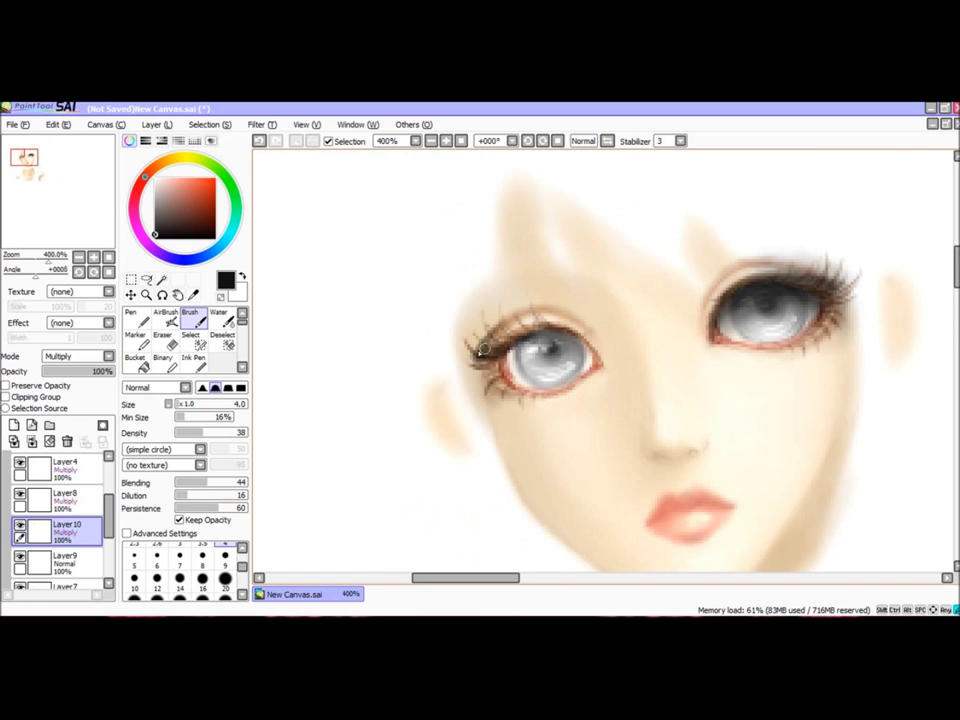
Step: Darken the upper lash lines of both eyes in black on the Multiply layer with the Brush at size 4, density 38
mouse_move(481, 348)
left_mouse_down()
mouse_move(554, 343)
mouse_move(471, 357)
mouse_move(530, 322)
left_mouse_up()
left_click(190, 335)
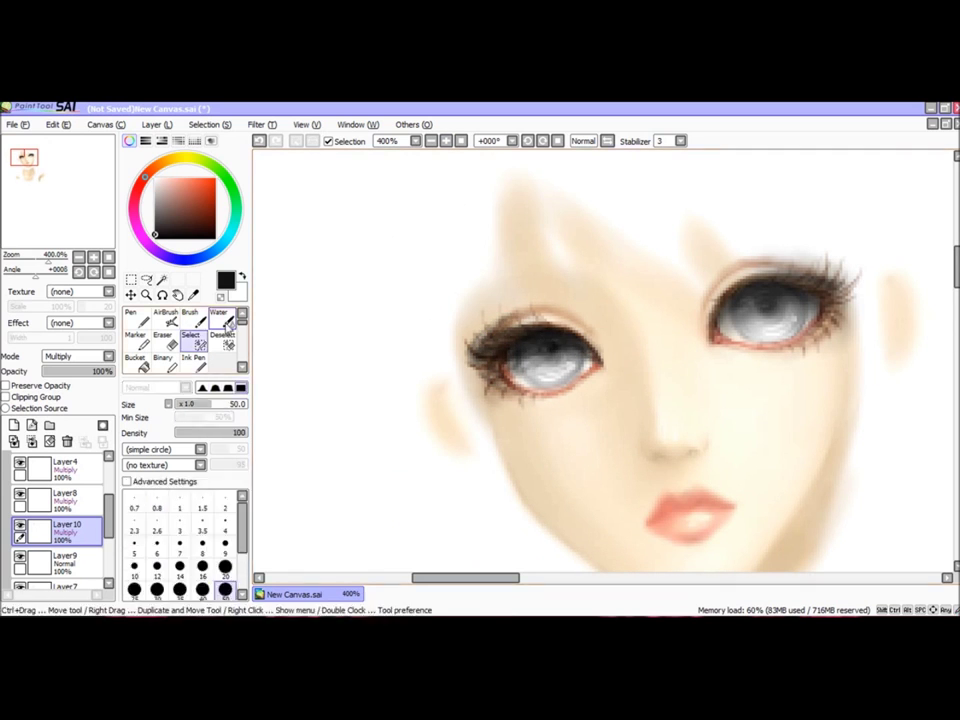
left_click(218, 316)
left_click(190, 316)
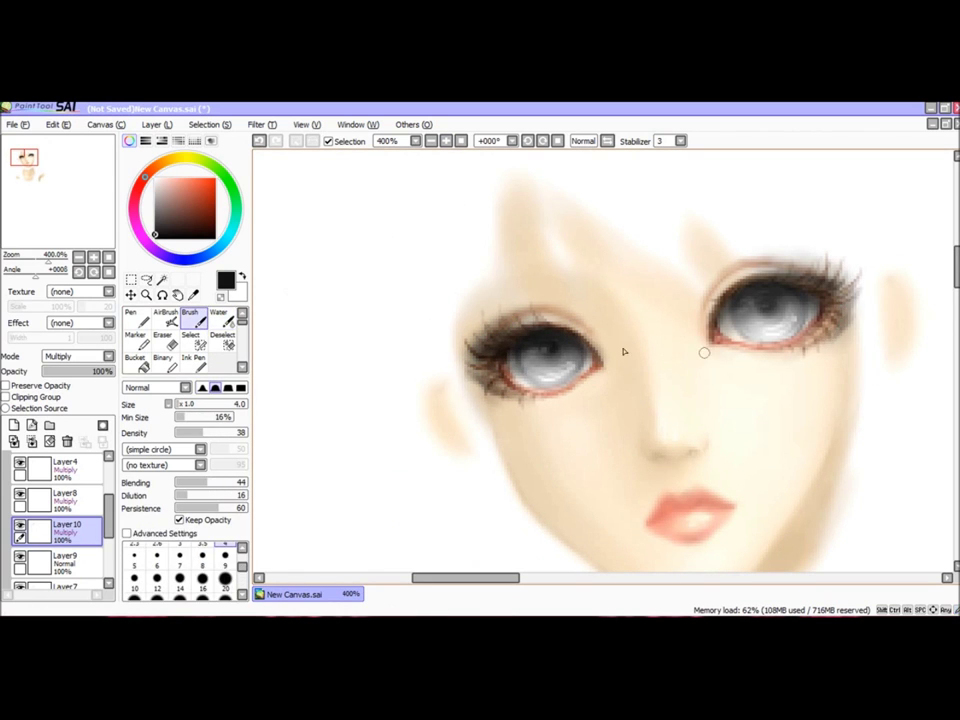
left_click(431, 140)
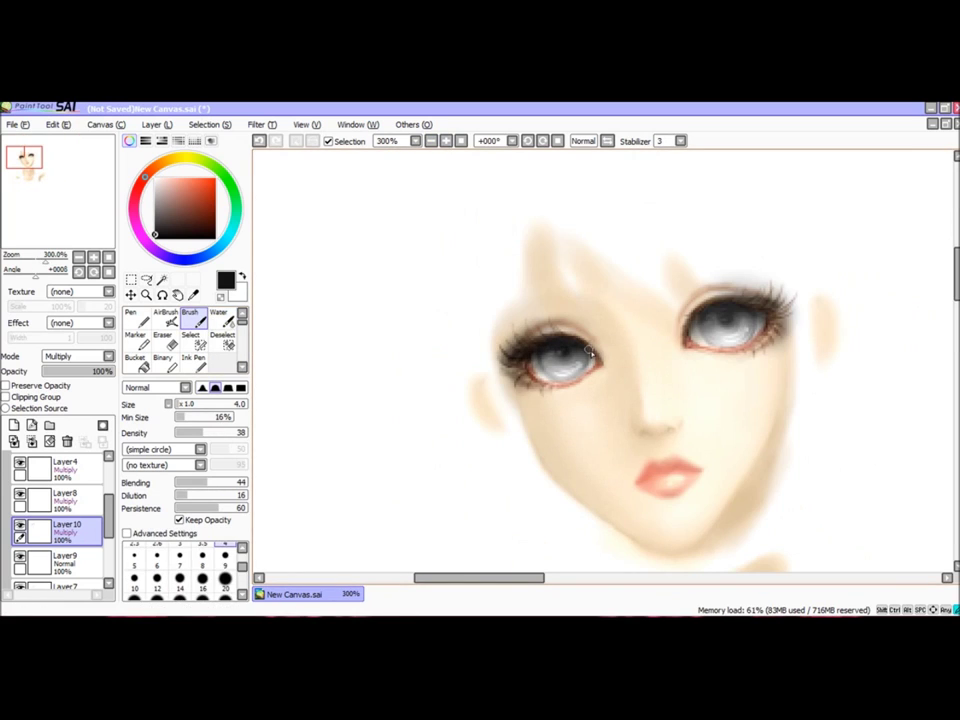
key("w")
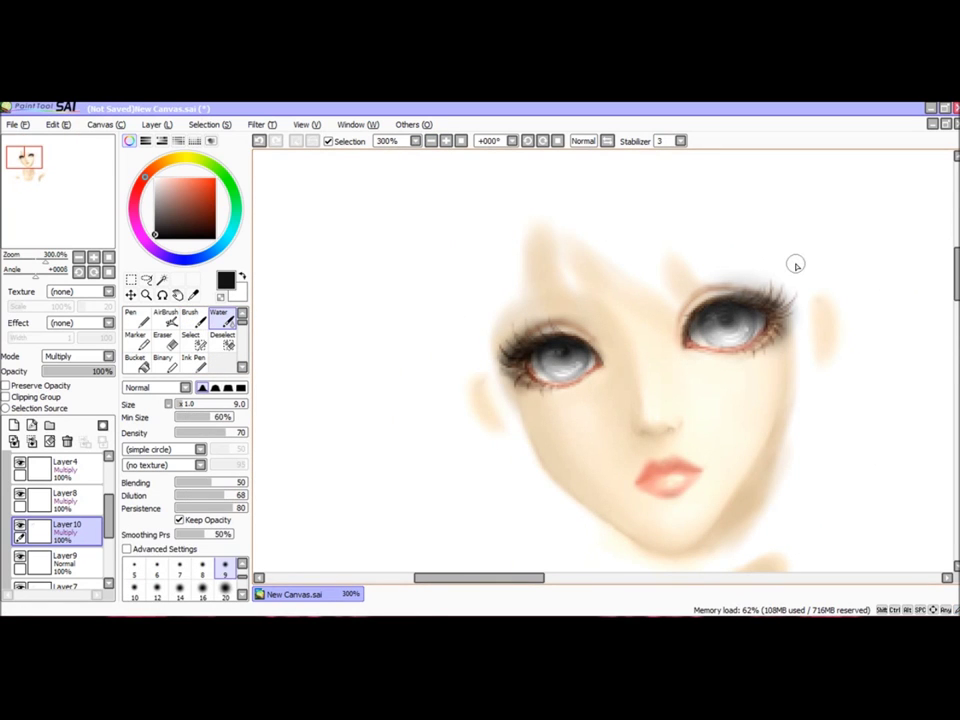
Step: Show the sketch and block in the fringe and side locks in light blonde on a layer in a new set, using the Ink Pen at size 14
left_click(431, 140)
left_click_drag(414, 218, 572, 156)
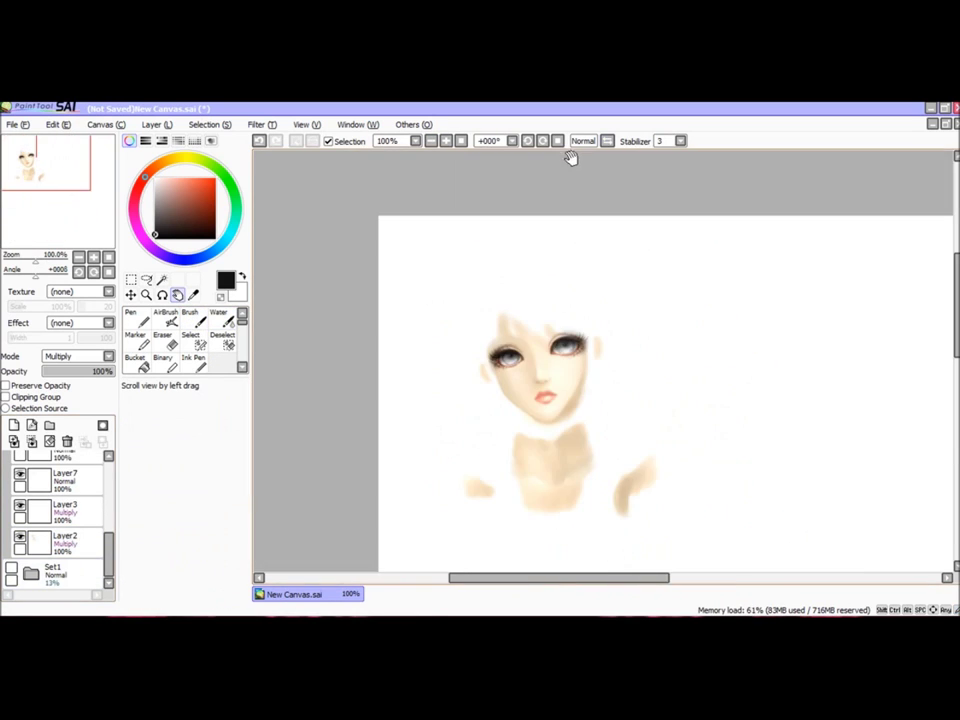
left_click(10, 572)
left_click(65, 495)
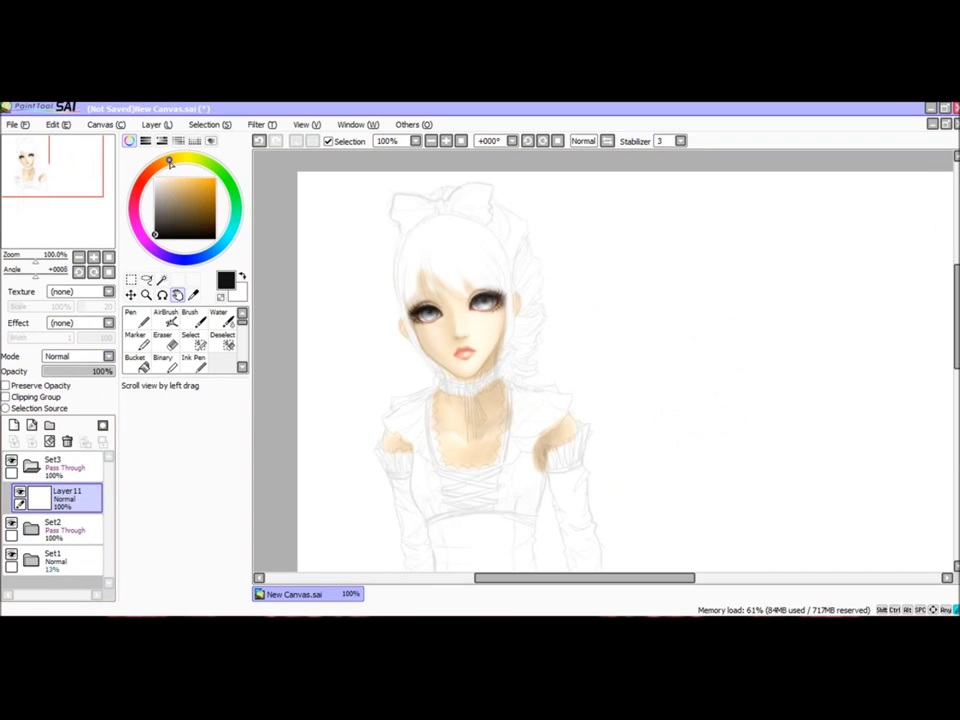
left_click(193, 360)
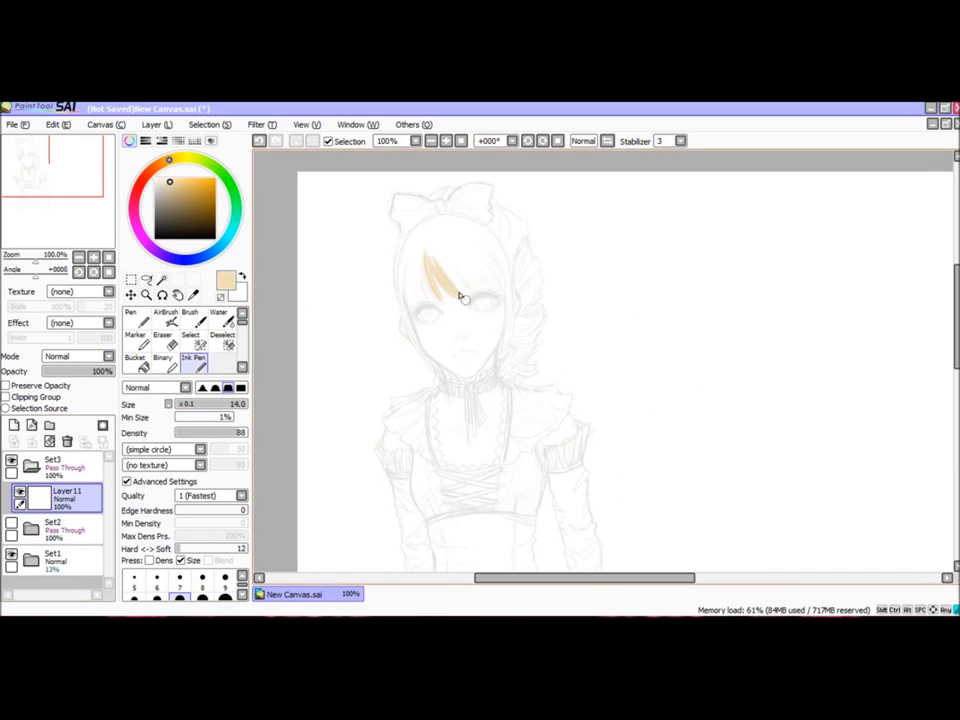
left_click_drag(450, 268, 512, 292)
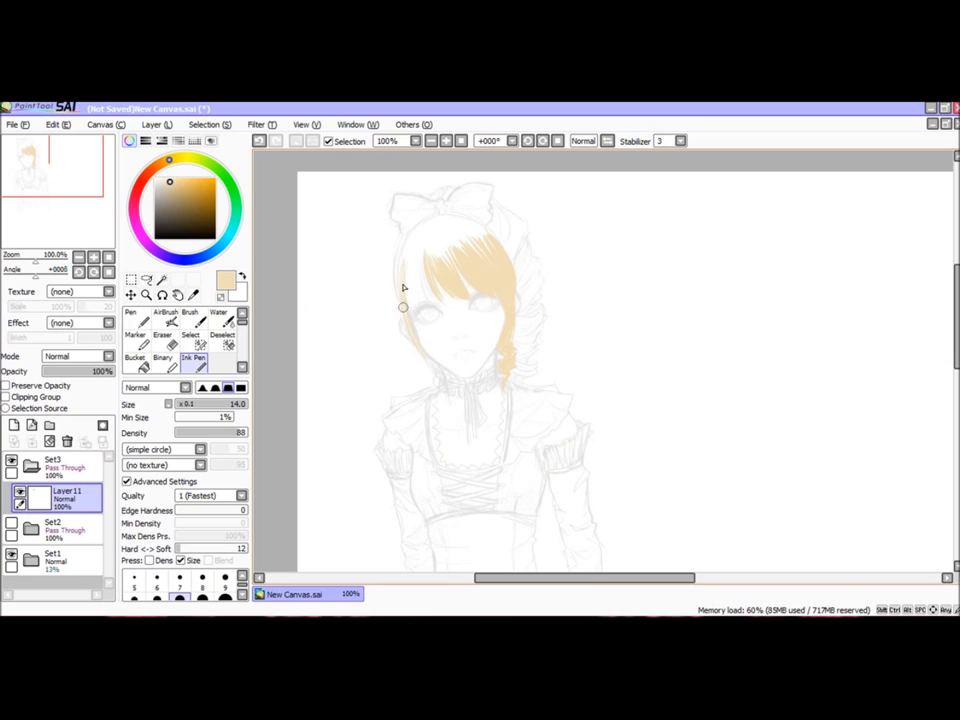
key("e")
key("e")
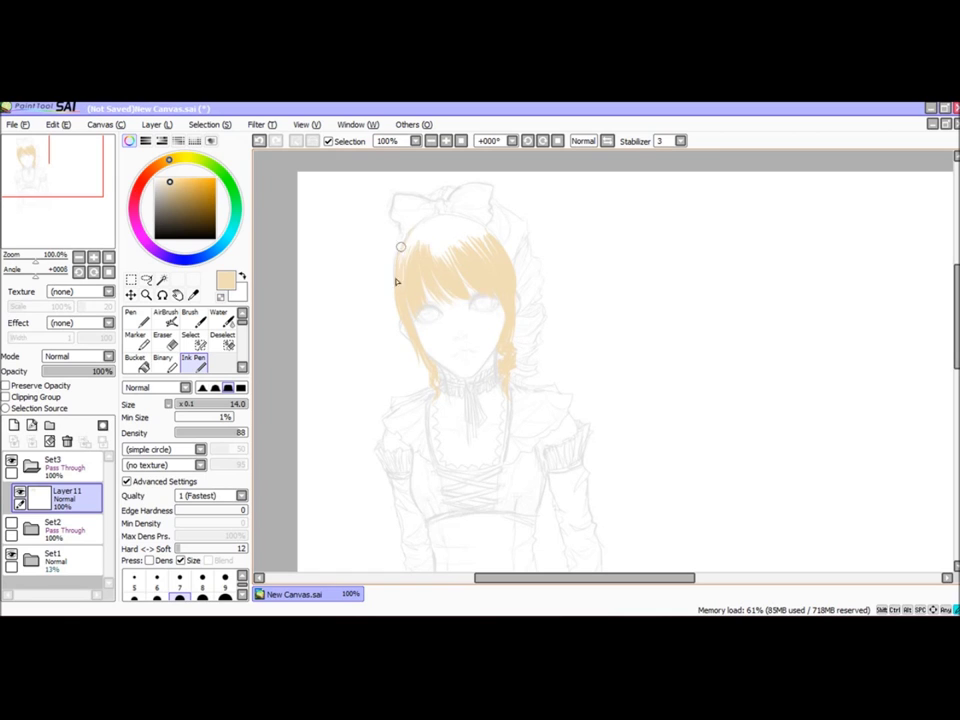
Step: Fill the crown of the head with the light blonde while the canvas is rotated to -90°
key("Delete")
key("Delete")
key("Delete")
key("Delete")
key("Delete")
key("Delete")
mouse_move(358, 437)
left_mouse_down()
mouse_move(347, 364)
mouse_move(356, 407)
left_mouse_up()
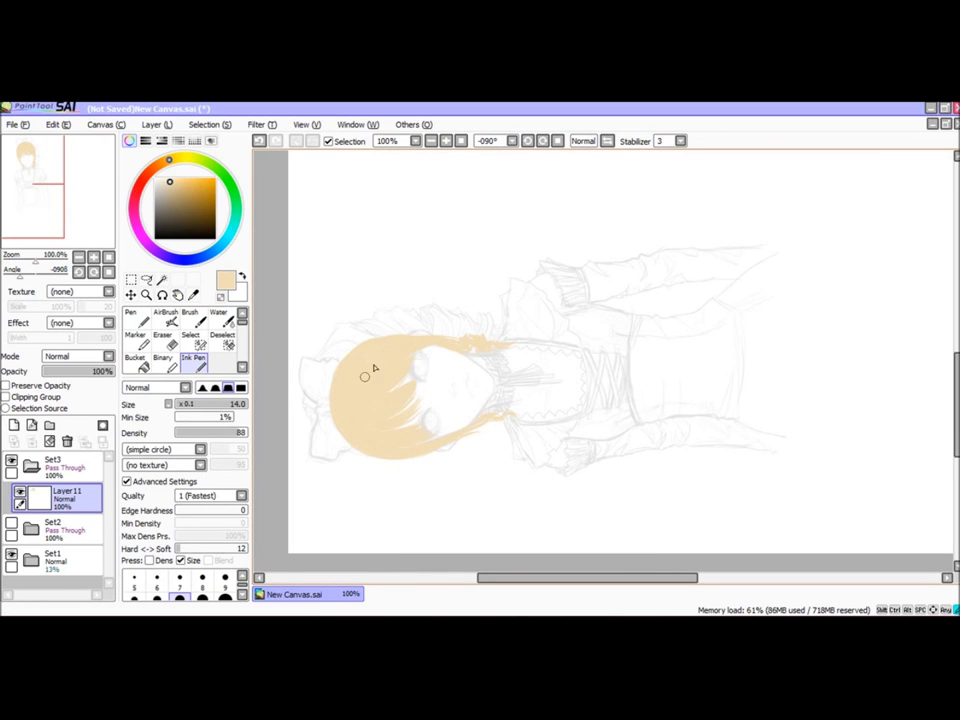
Step: Reset the canvas rotation and fill the curled ponytail and the hair behind the bow in light blonde with the Ink Pen at size 14
key("End")
key("End")
key("End")
key("End")
key("End")
key("End")
left_click_drag(418, 296, 370, 248)
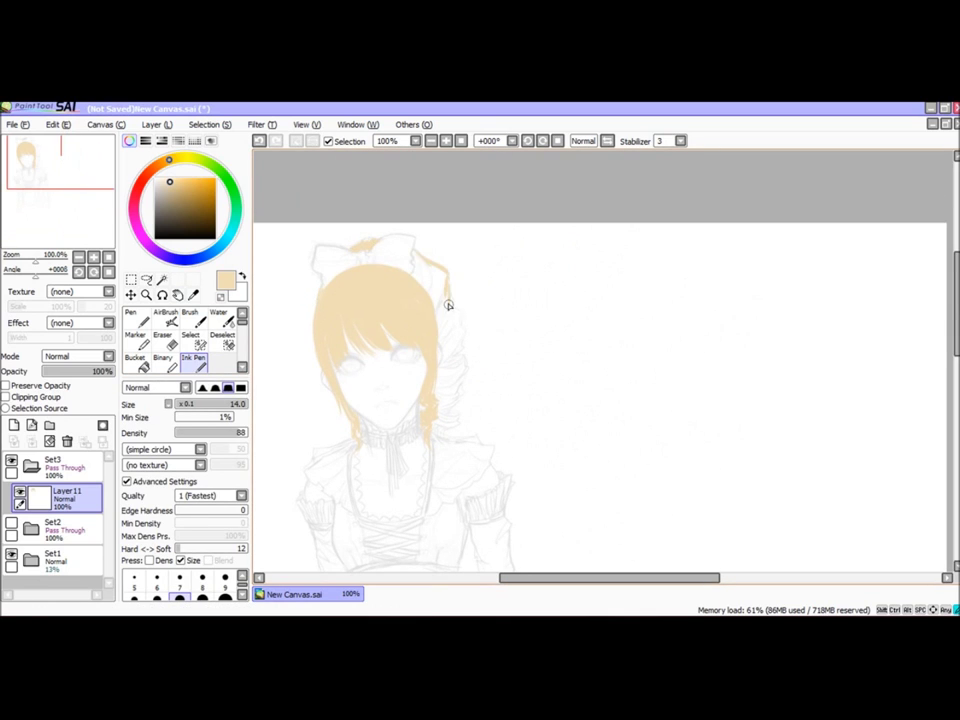
mouse_move(419, 275)
left_mouse_down()
mouse_move(461, 333)
mouse_move(443, 338)
mouse_move(452, 378)
left_mouse_up()
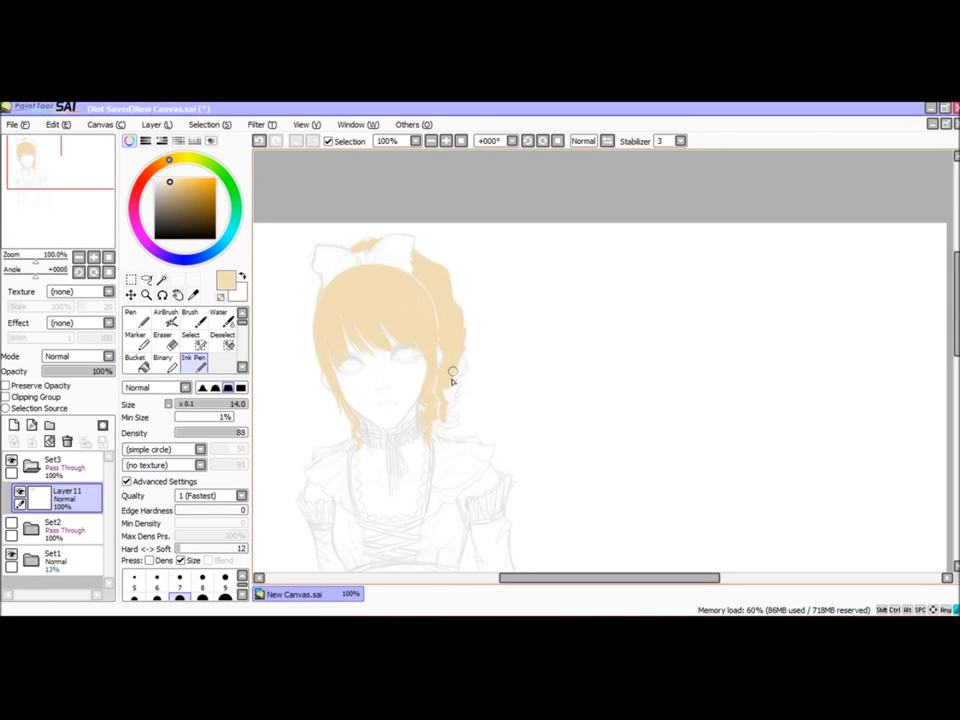
Step: Paint pale cream strands over the fringe, crown and ponytail with the Ink Pen at size 16, density 47
left_click(441, 425, "alt")
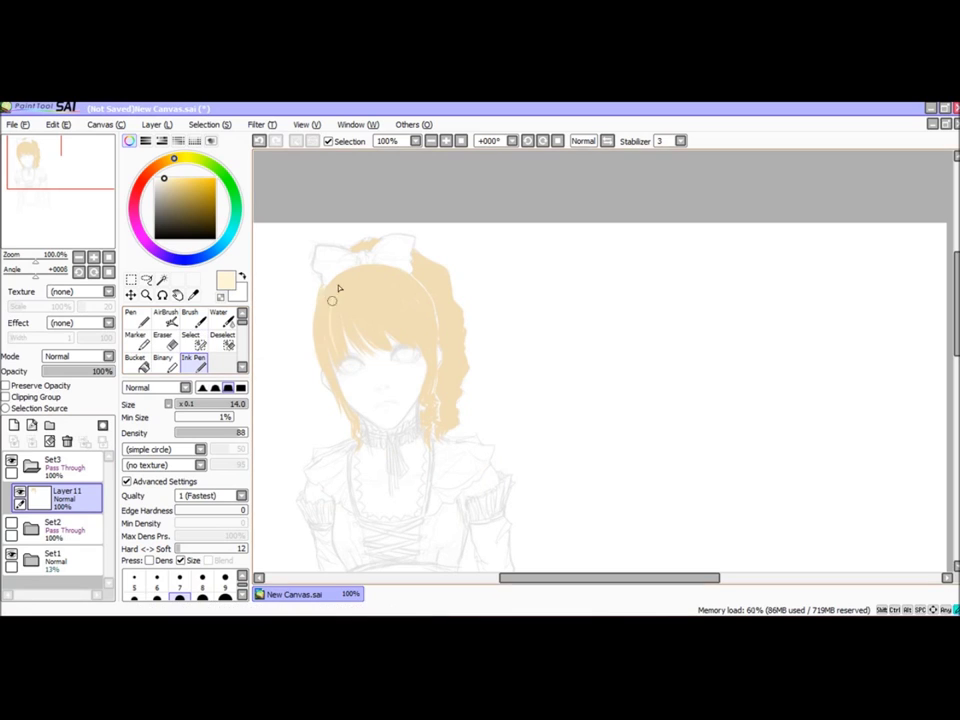
left_click(203, 597)
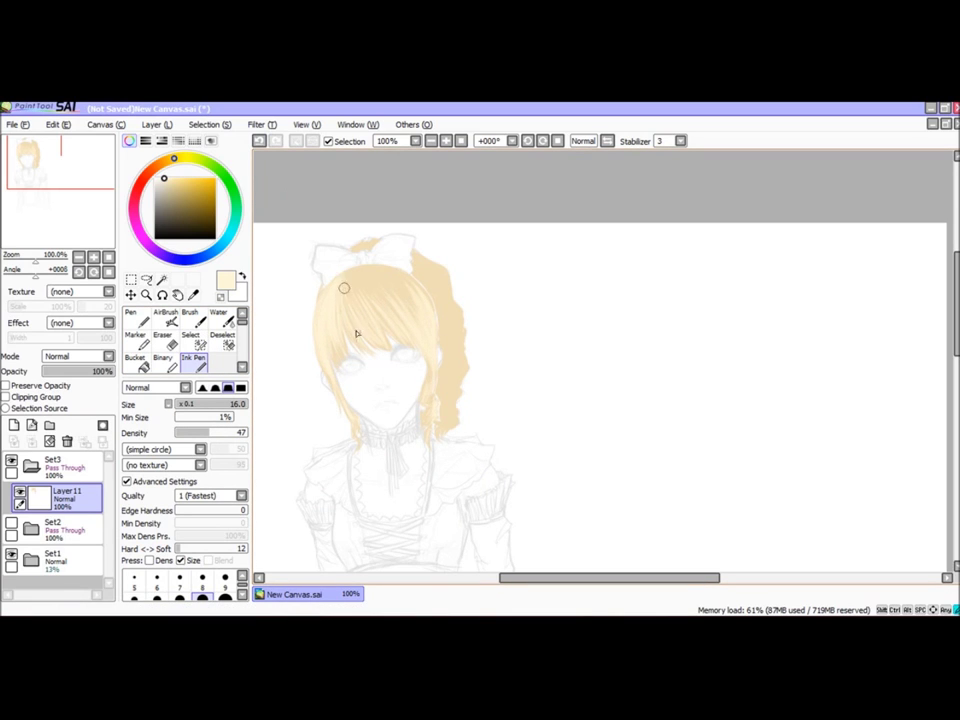
key("Delete")
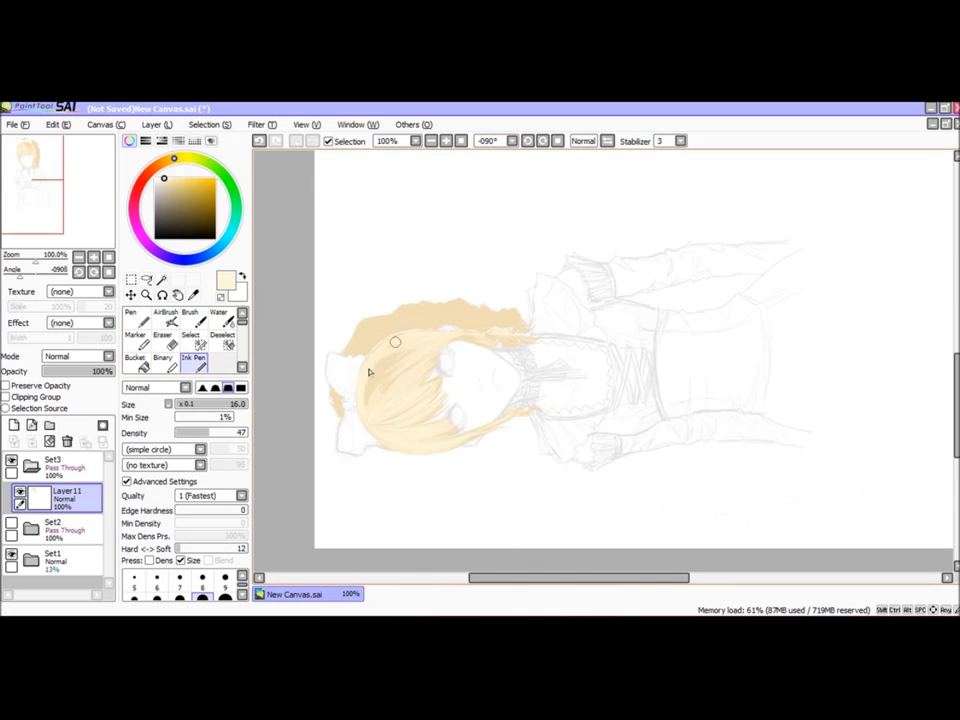
key("End")
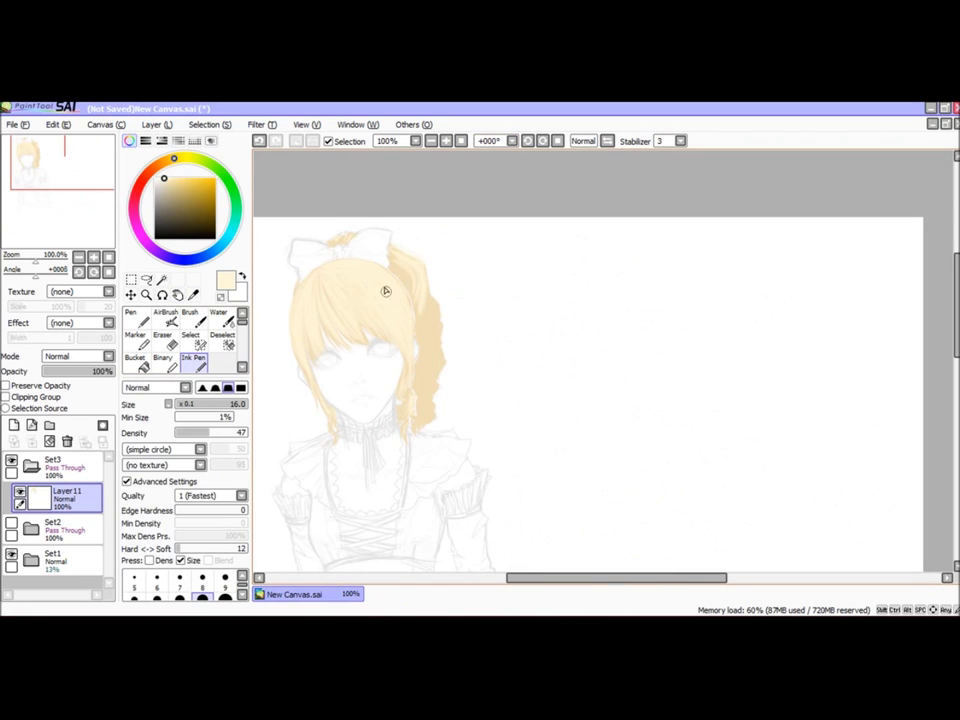
key("o")
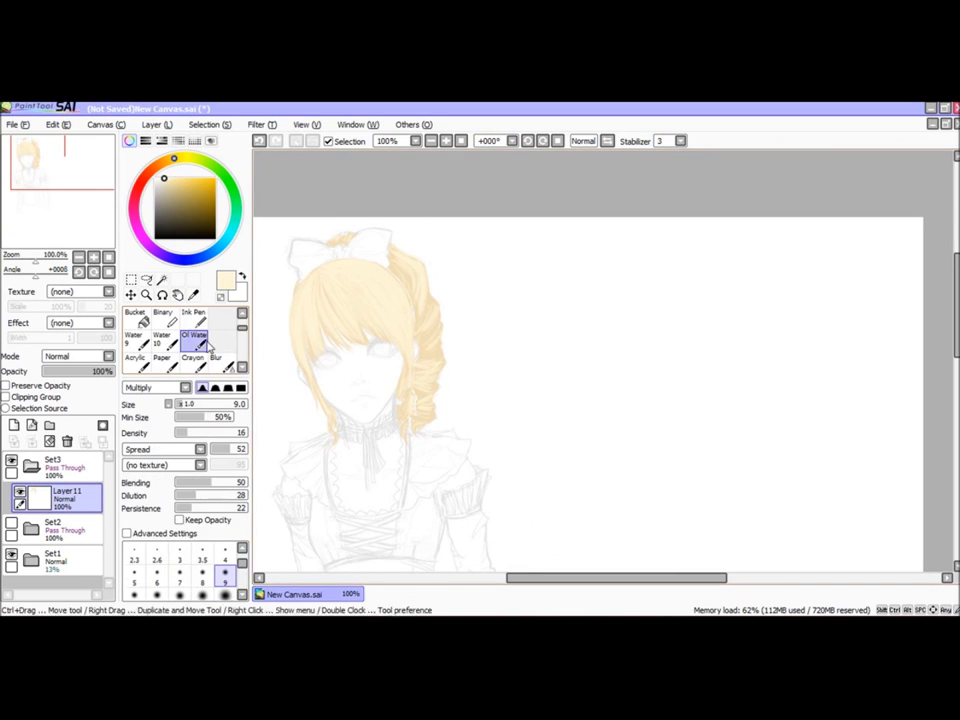
Step: Adjust the hair layer's brightness to about +11 and contrast to +7, and increase Color Deepen
key("n")
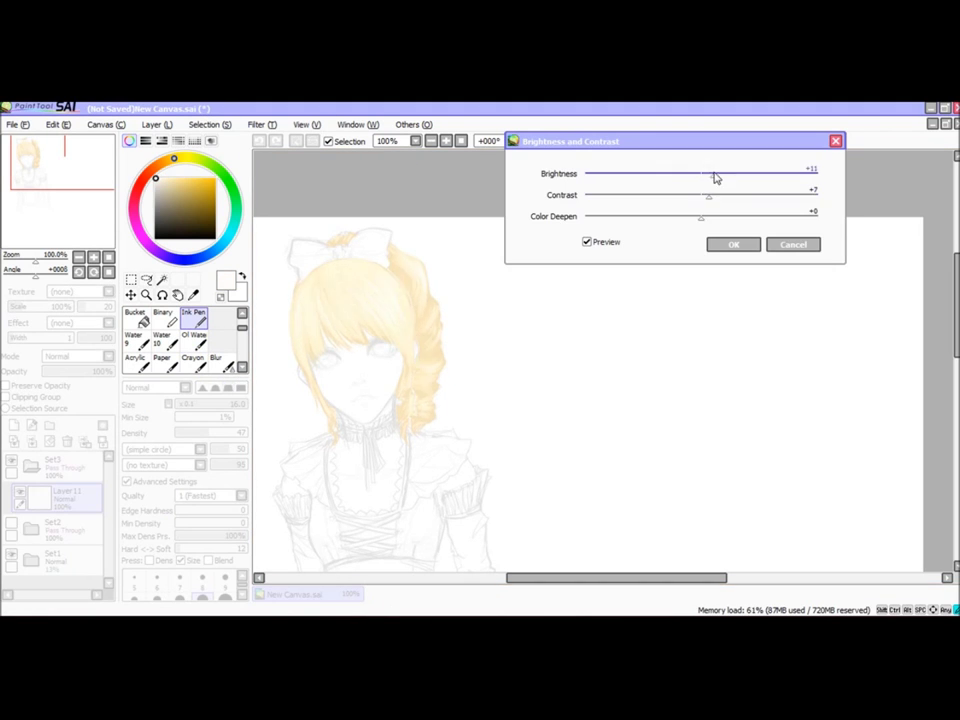
left_click_drag(700, 212, 748, 212)
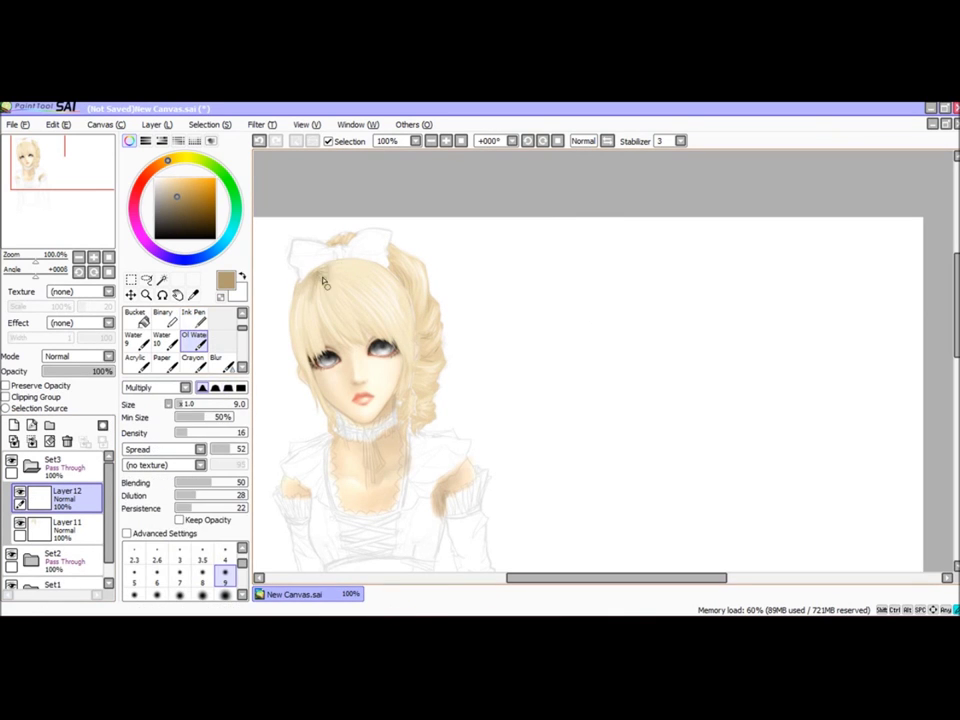
Step: Shade the hair in brown on a Multiply layer with the oil watercolour brush at size 9, softening with the Eraser at size 20, density 39
key("e")
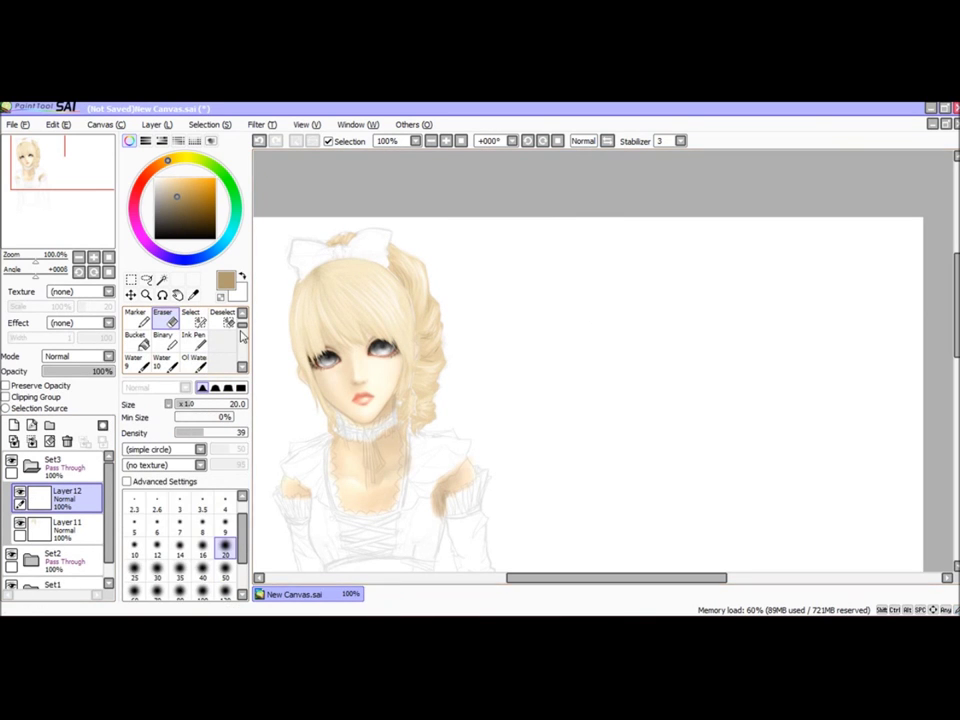
key("w")
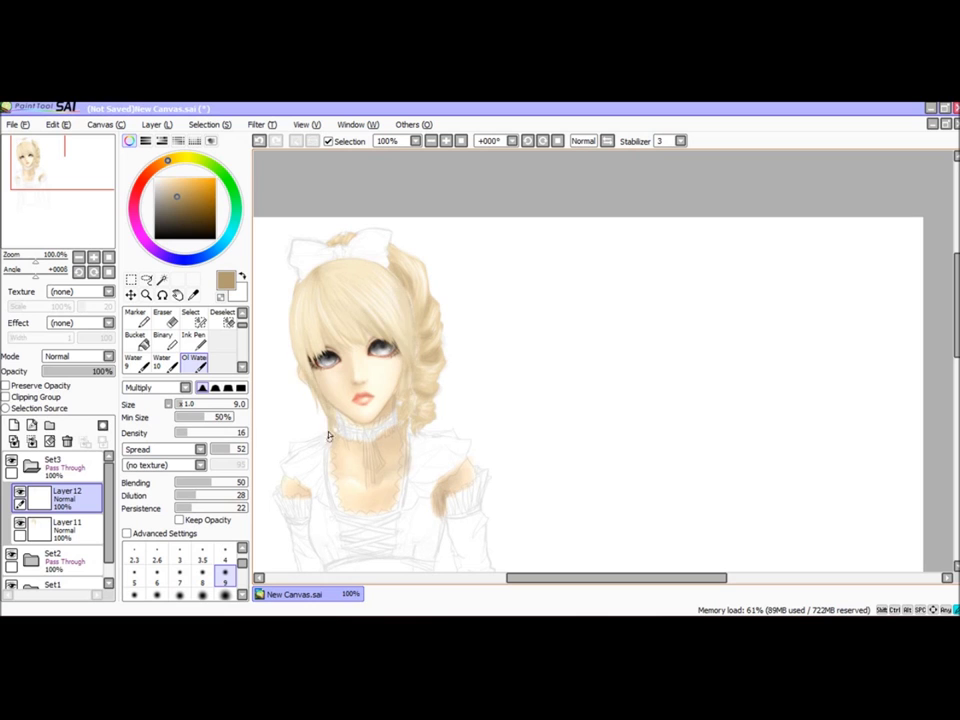
key("e")
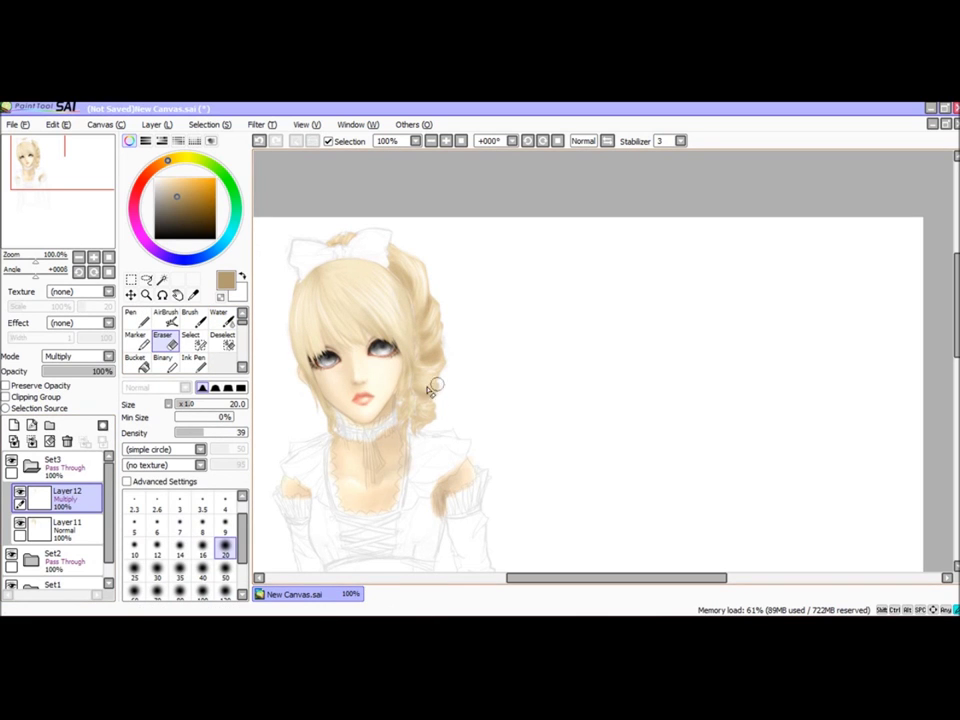
Step: Add a new Overlay layer and lighten the hair with pale cream using the Brush at size 20, density 38
left_click(14, 425)
key("b")
left_click(80, 356)
left_click(62, 403)
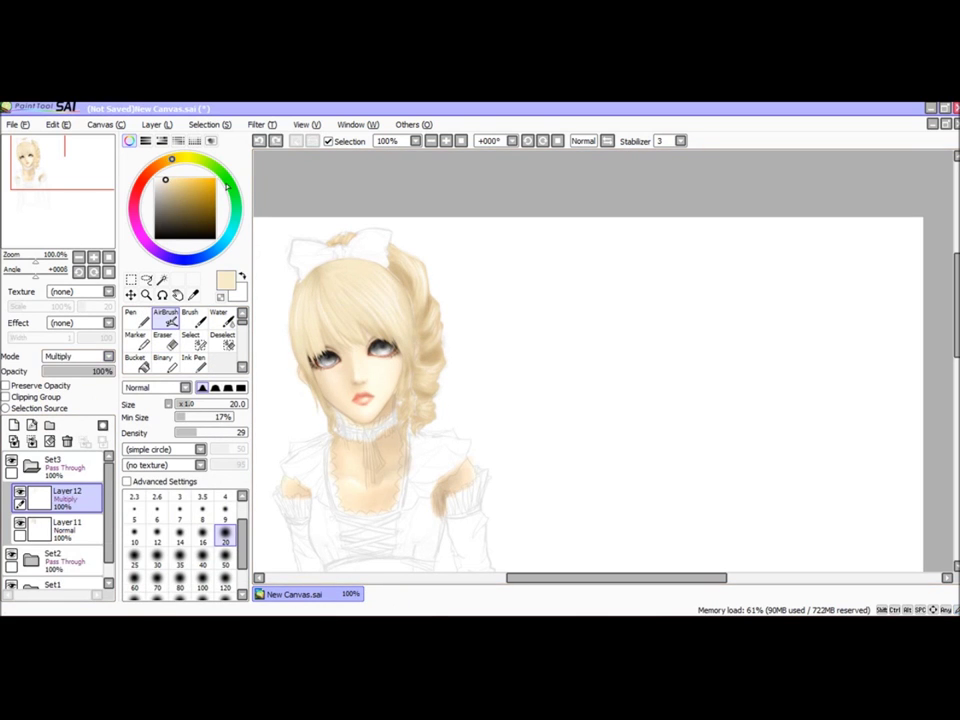
key("w")
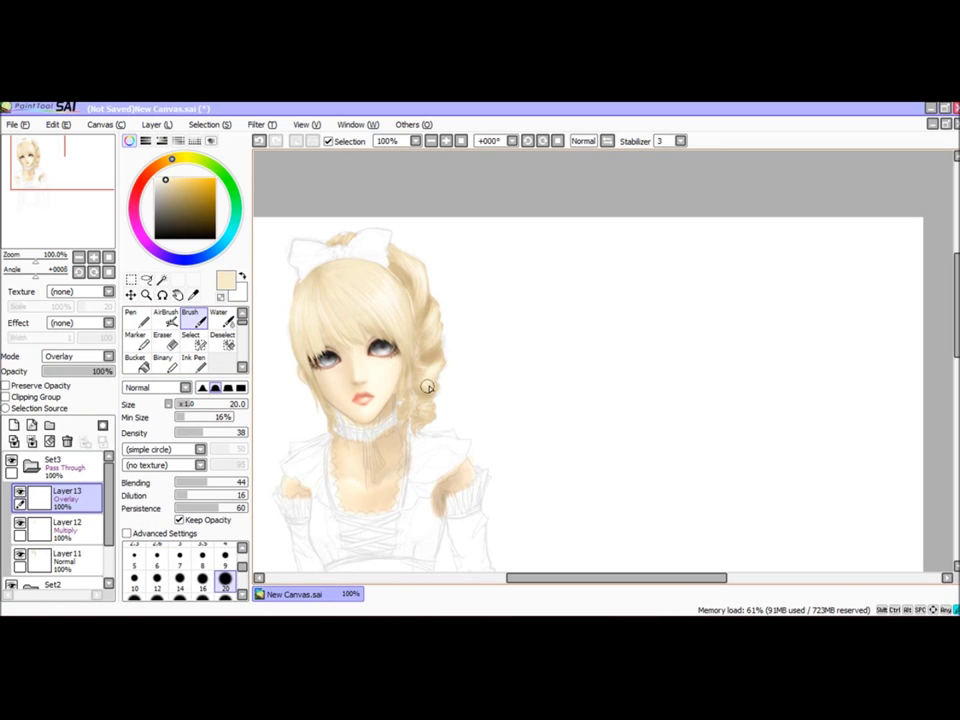
Step: Hide the sketch and set the Multiply hair shading layer's saturation to -31 and luminescence to +26
scroll(60, 520, "down", 2)
left_click(10, 568)
left_click(60, 480)
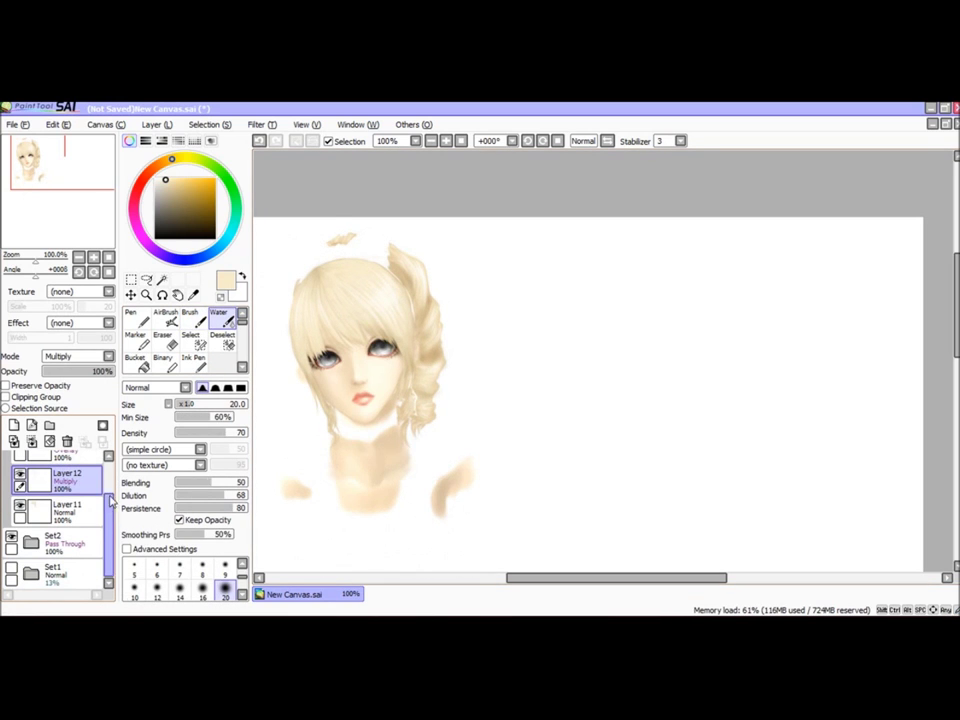
key("b")
key("w")
key("ctrl+u")
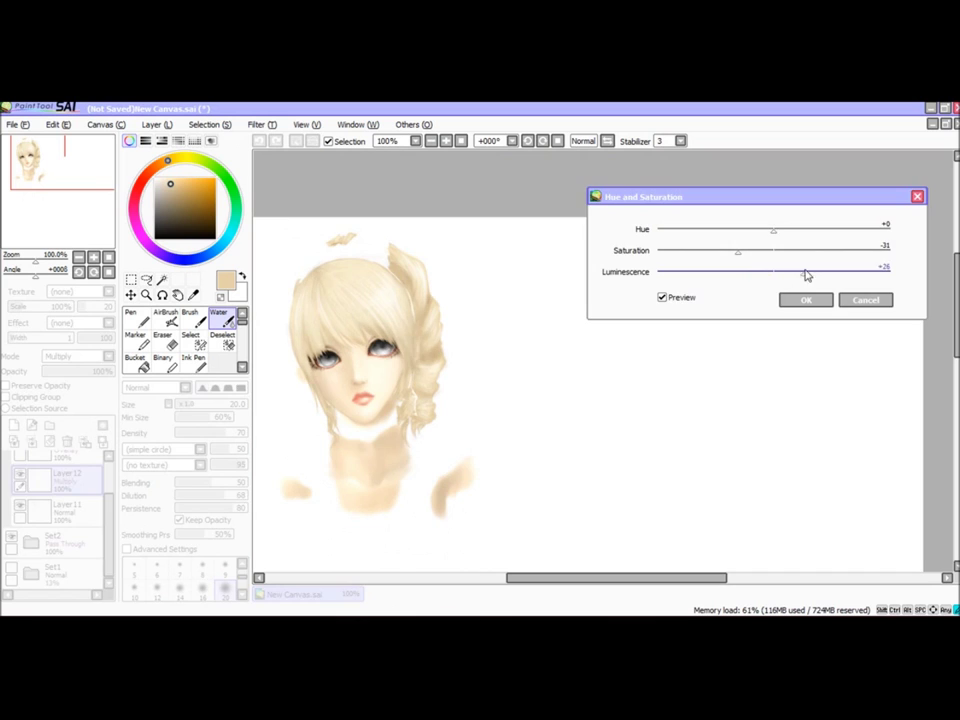
left_click(805, 300)
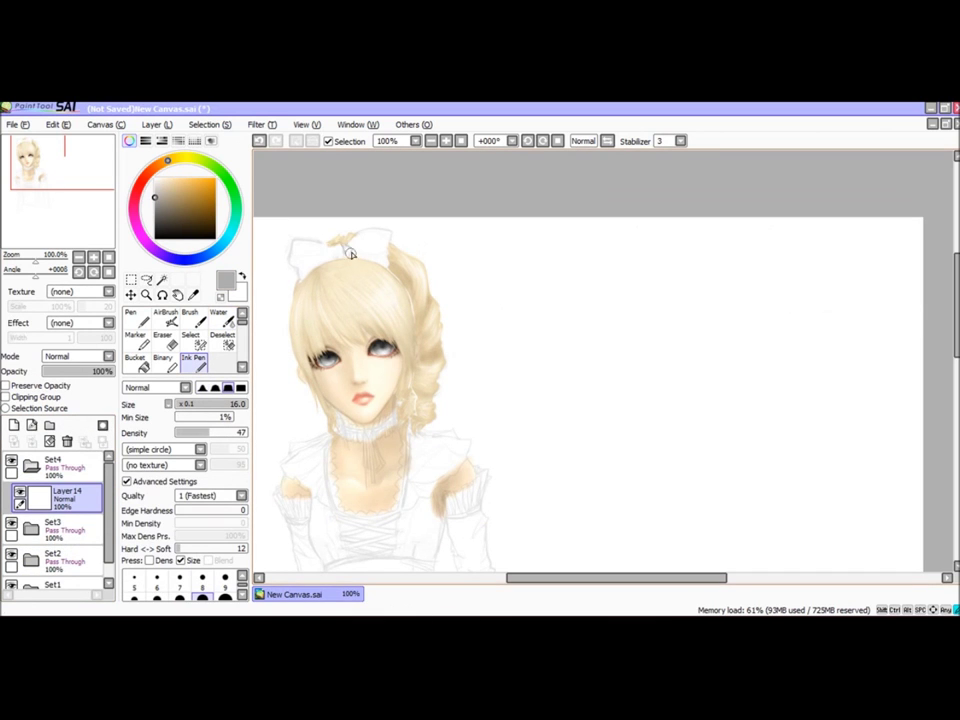
Step: Rotate the view to -090° and shade the hair bow's folds in grey with the Brush at size 9
left_click(511, 141)
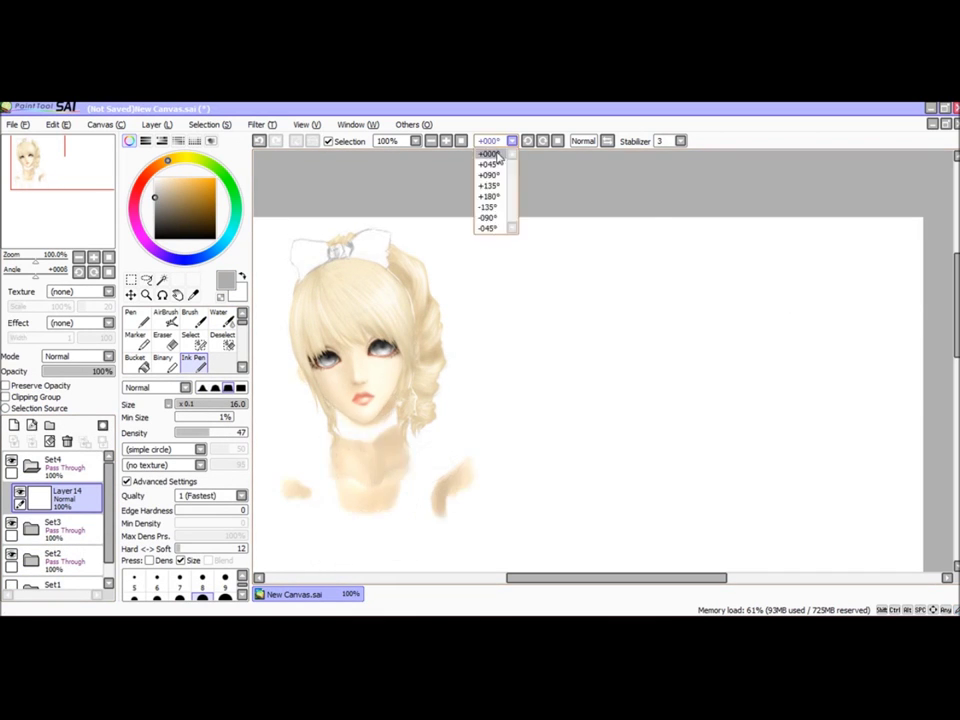
left_click(497, 216)
key("b")
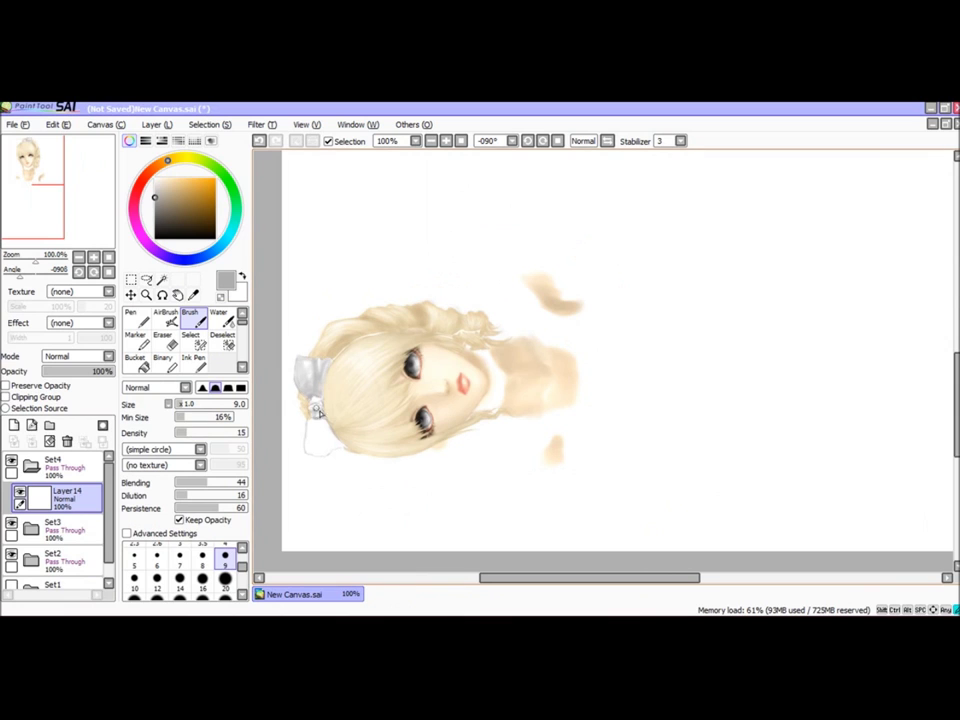
key("w")
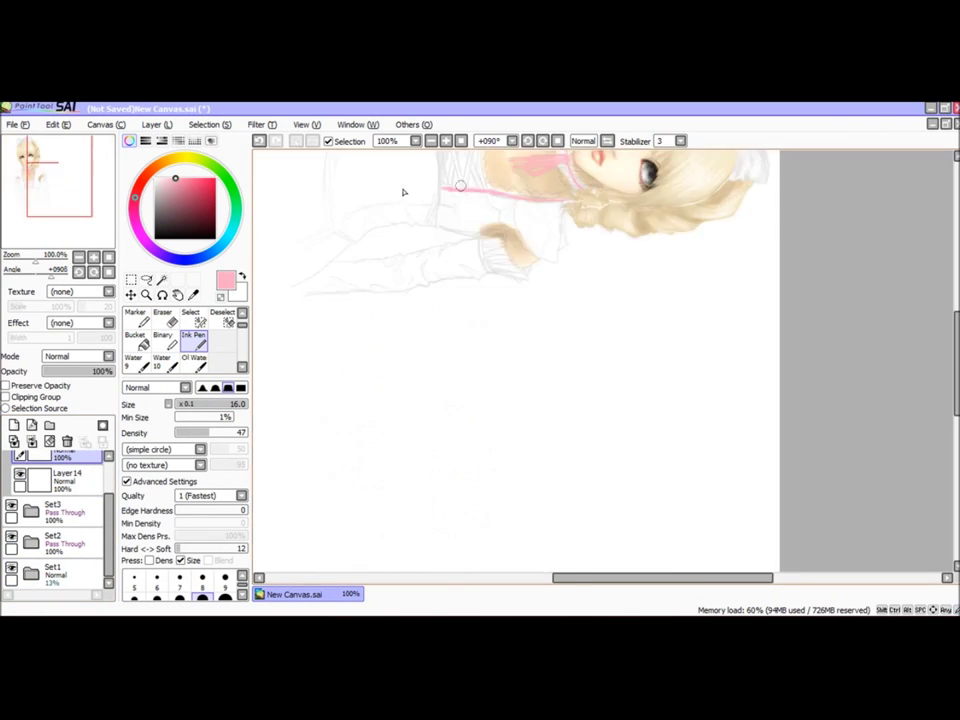
Step: Draw the pink ribbons, straps, armbands and bodice lacing with the Ink Pen at size 16, and shade the frilly collar in grey
left_click_drag(404, 192, 380, 368)
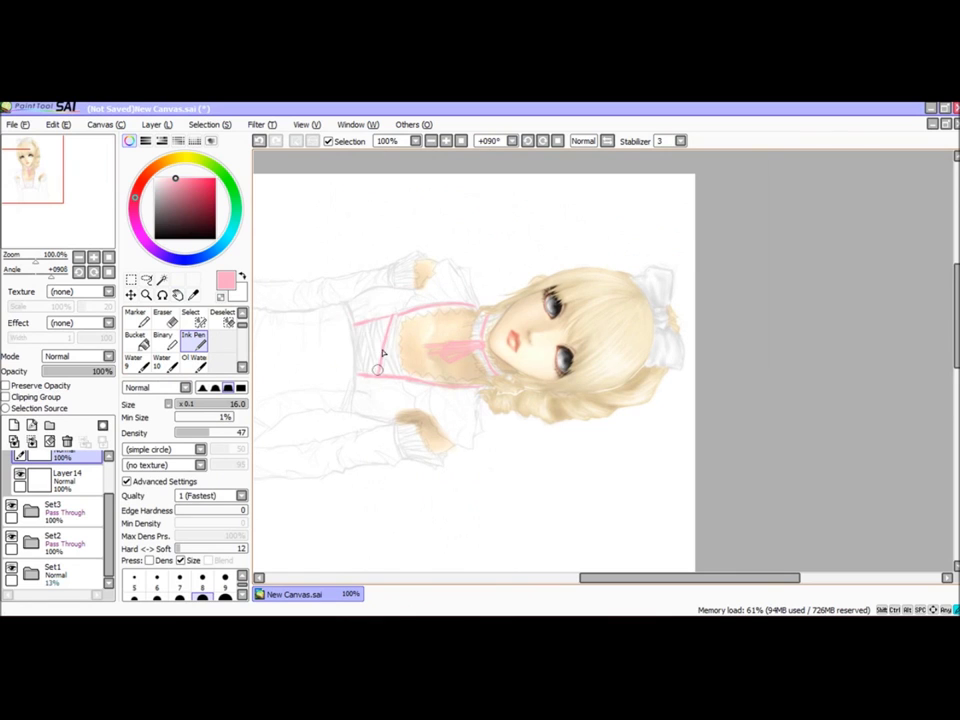
key("Home")
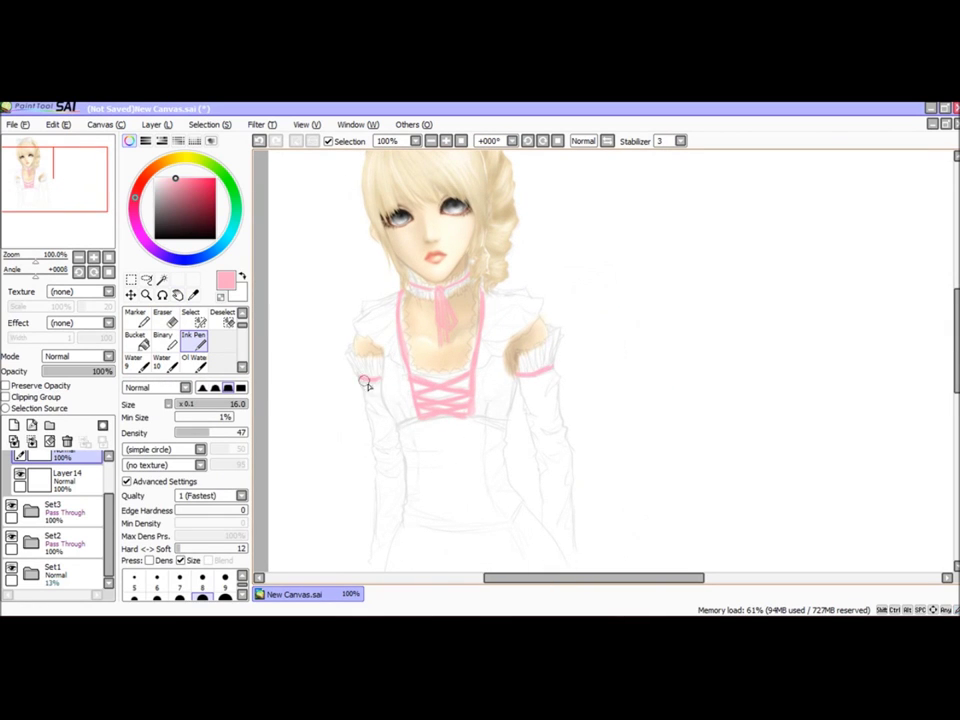
scroll(53, 505, "up", 1)
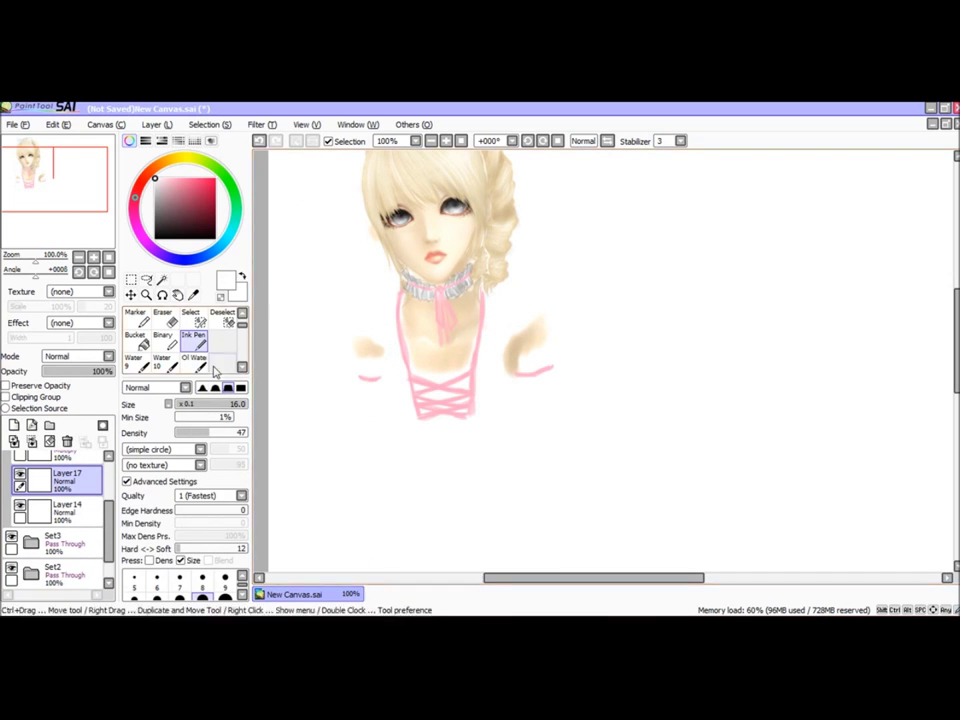
key("e")
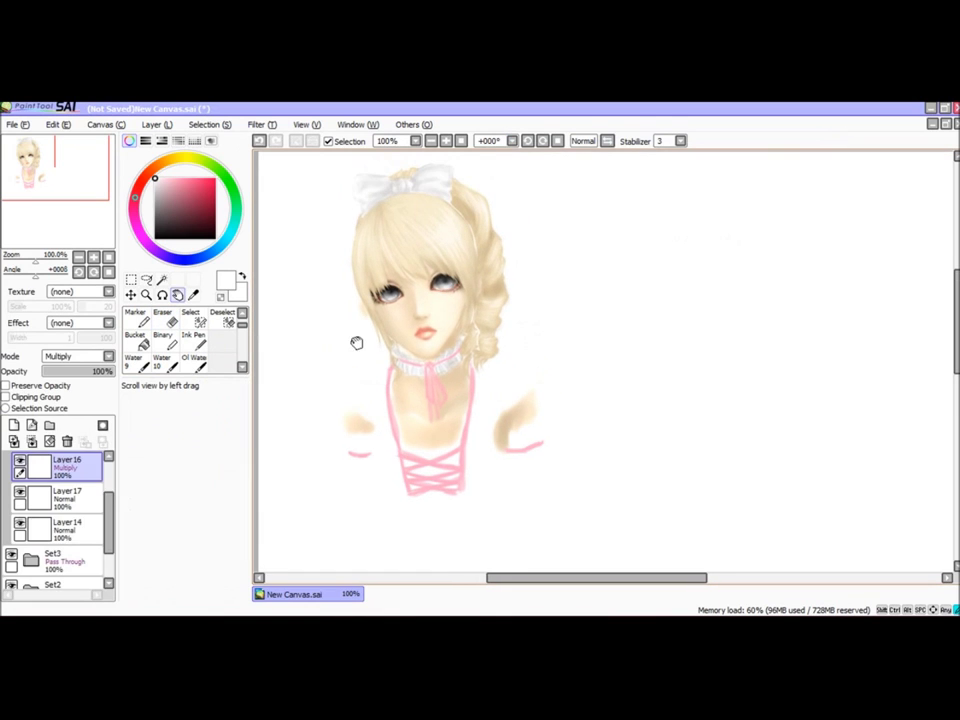
Step: Paint the shoulder ruffles pink on a new layer over the sketch, and set brightness to +19, contrast to +7 and Color Deepen to +31
left_click(10, 573)
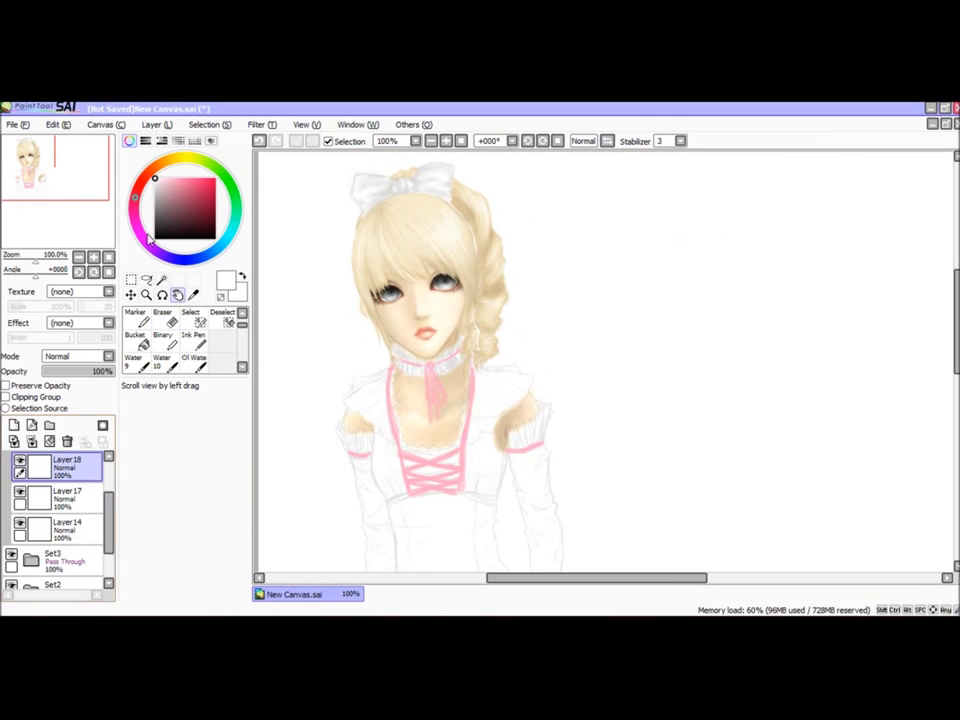
key("b")
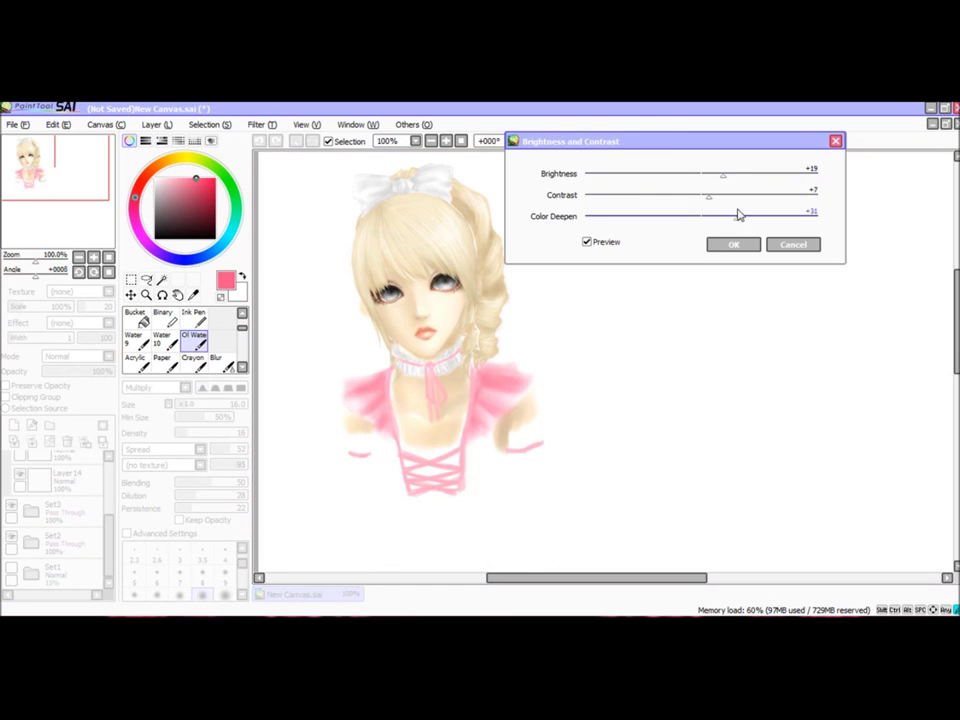
left_click(733, 244)
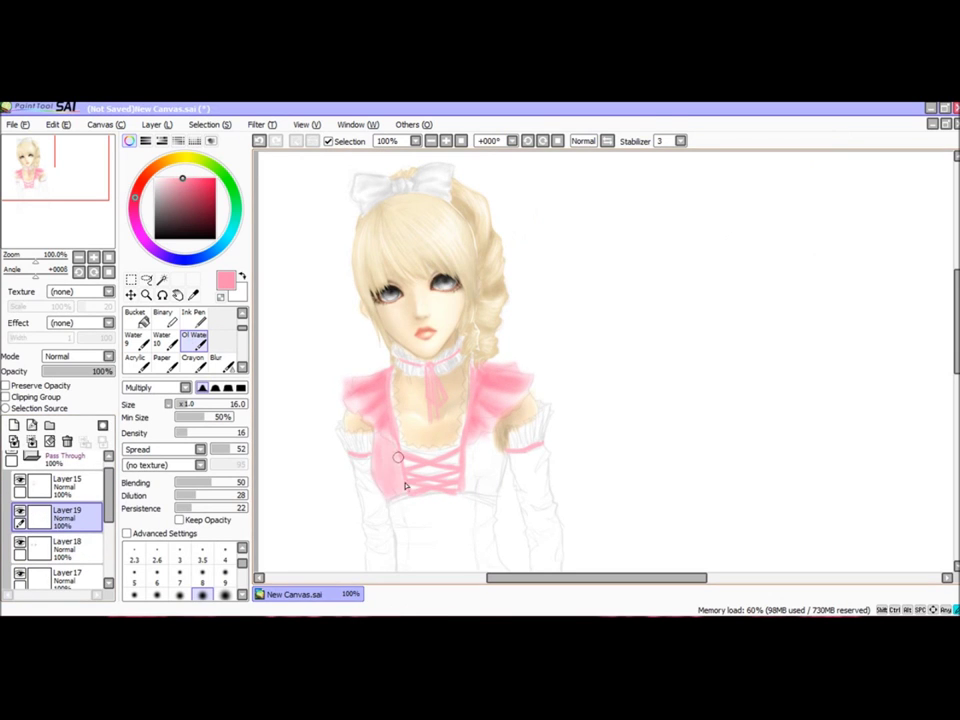
Step: Fill the bodice with pink and paint a darker rose panel behind the lacing on a new layer with the Brush at size 9
key("b")
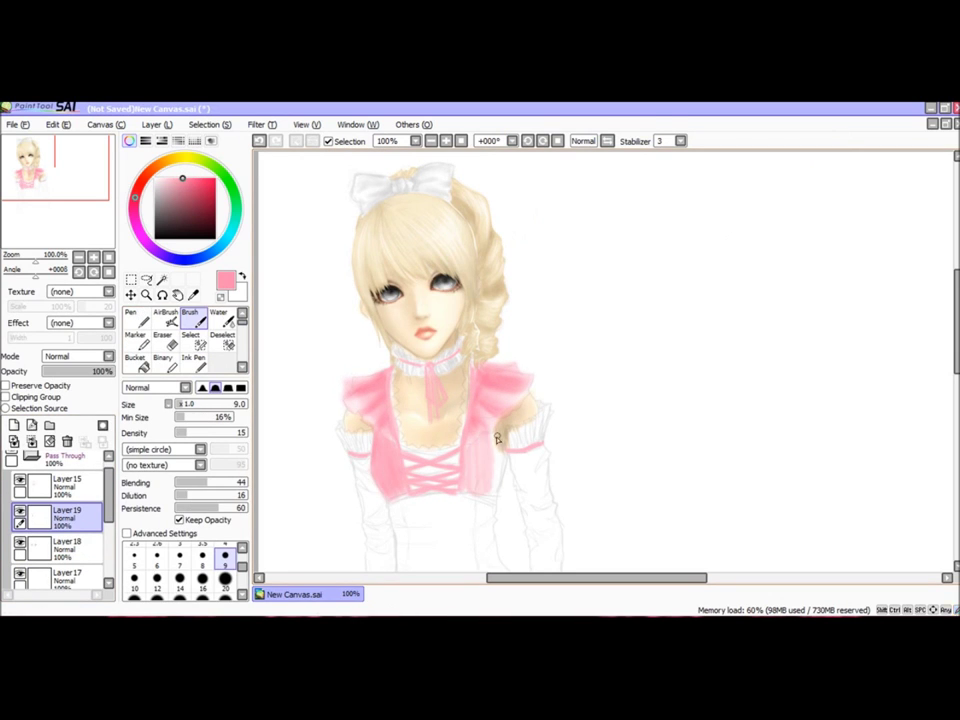
key("w")
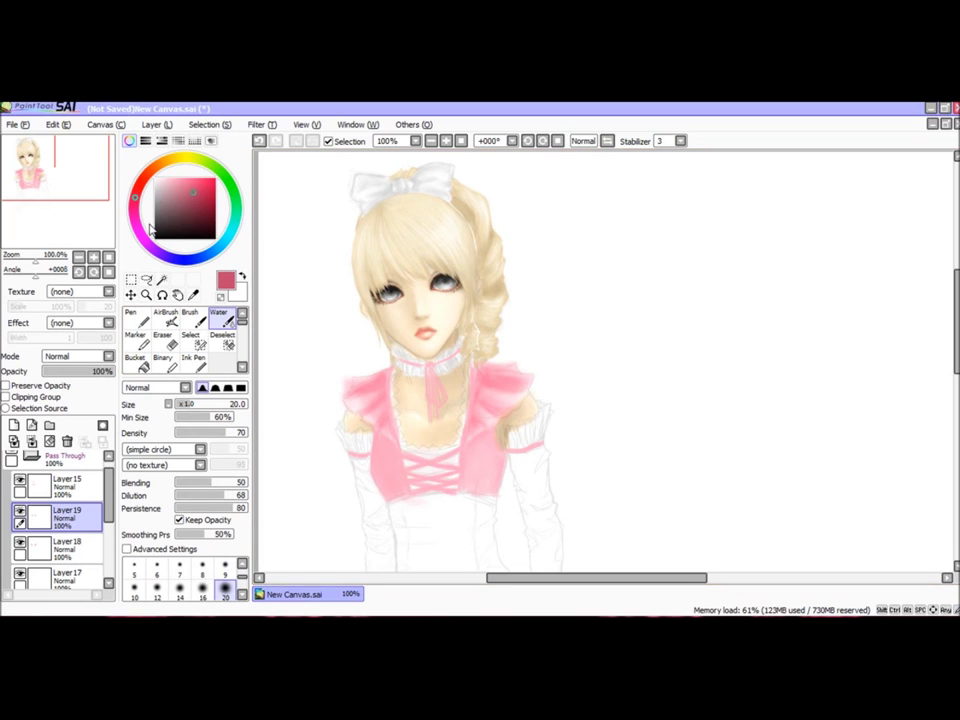
key("ctrl+shift+n")
key("b")
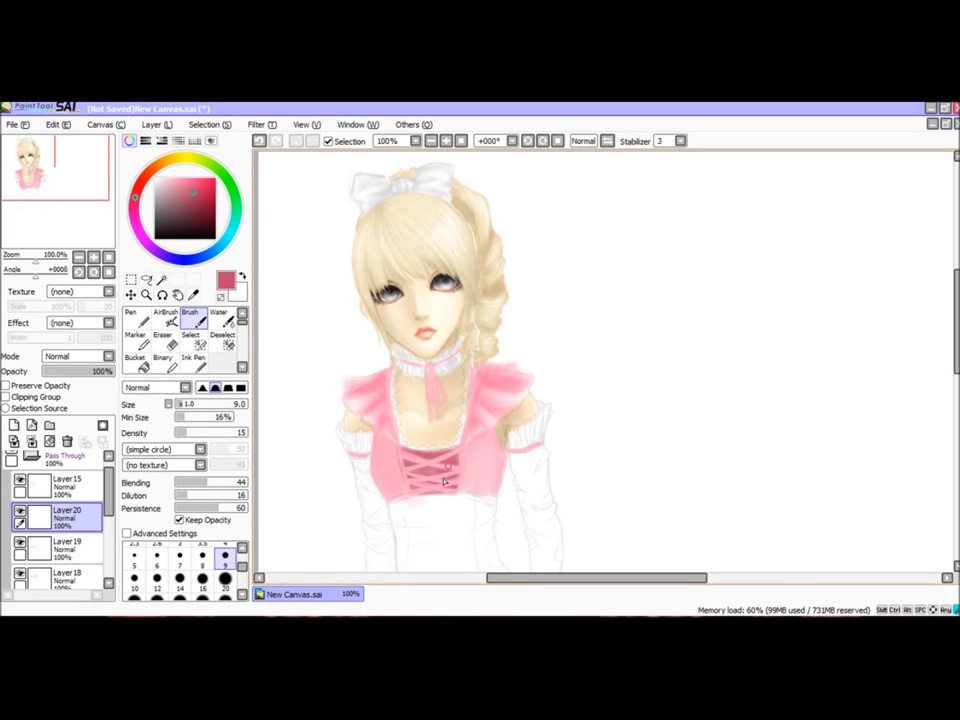
Step: Paint light grey folds on the cuffs and long sleeves on a new layer with the Ink Pen at size 16, density 47
key("ctrl+shift+n")
key("i")
key("x")
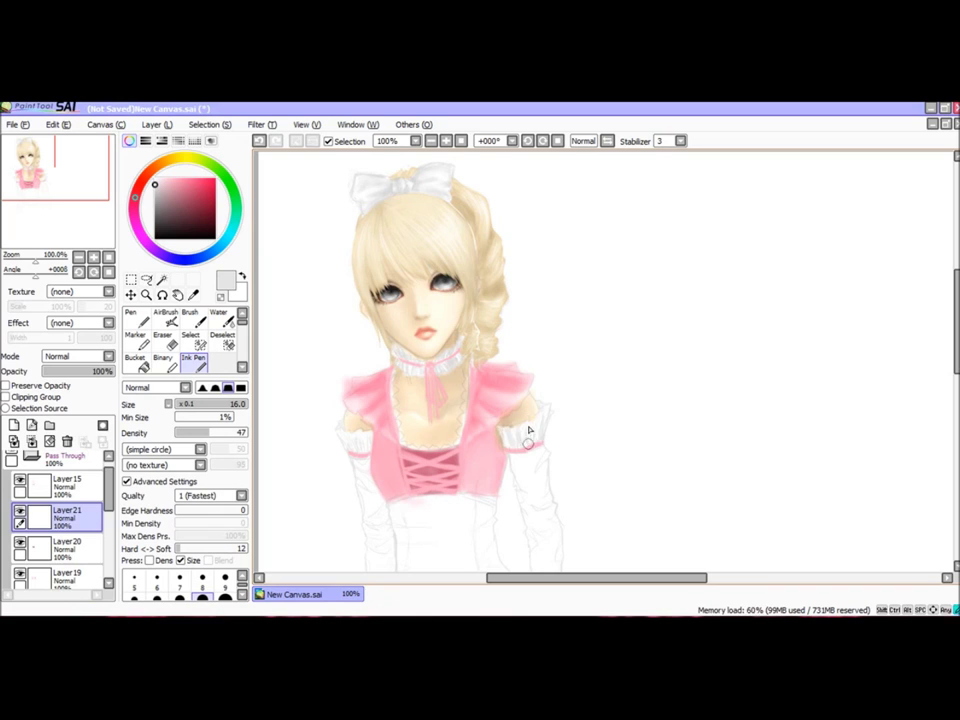
scroll(55, 520, "down", 5)
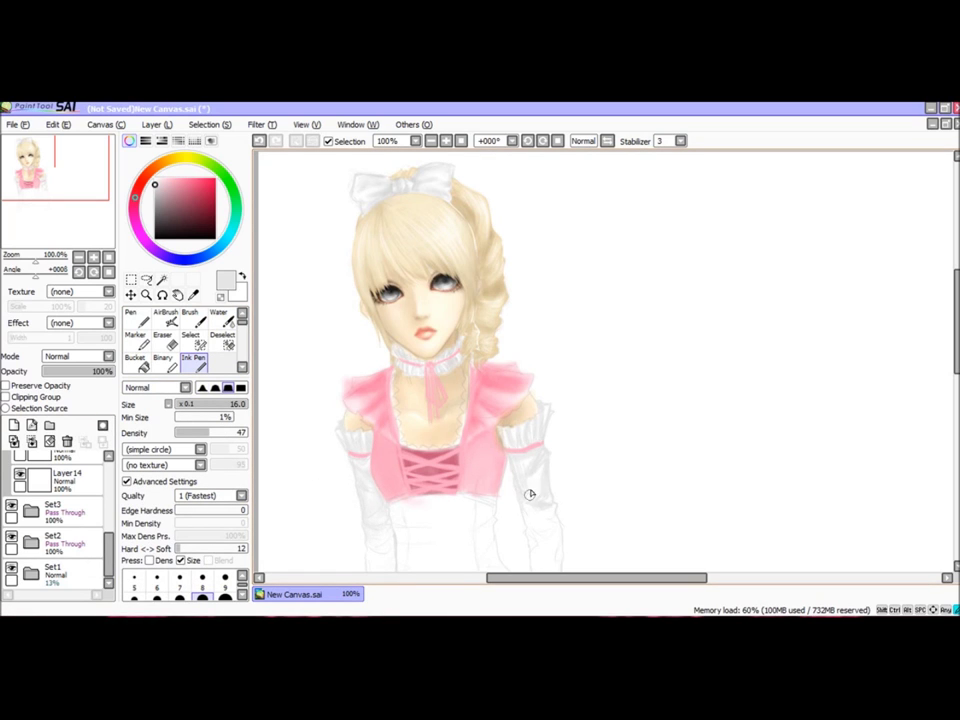
Step: Shade the bodice in rose on a Multiply layer with the Brush at size 9, and lighten the lacing in pale pink on a new layer
key("b")
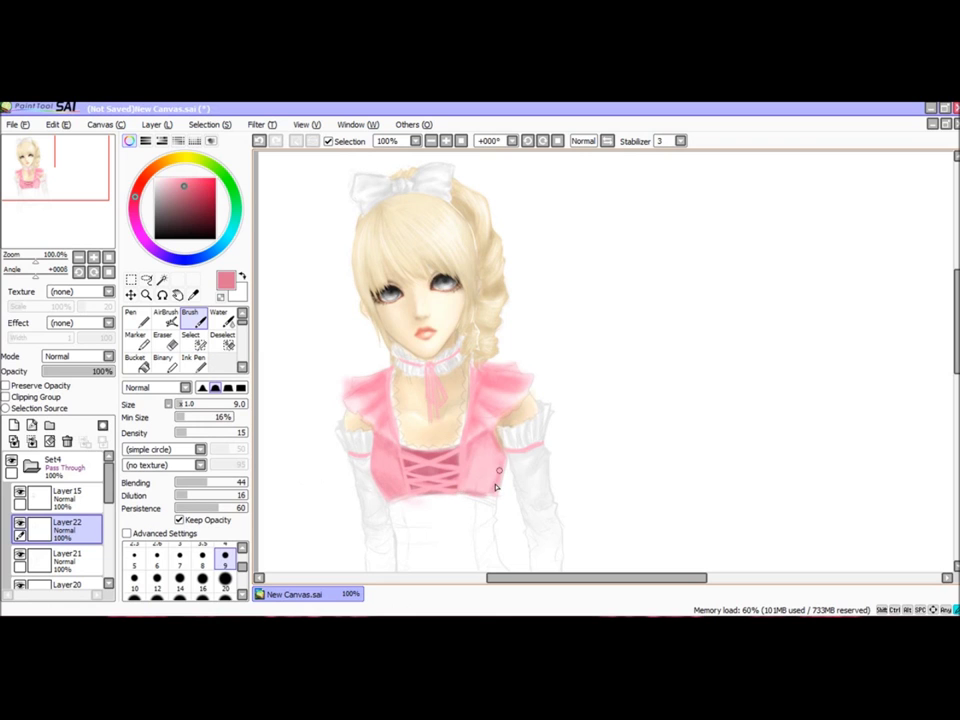
key("n")
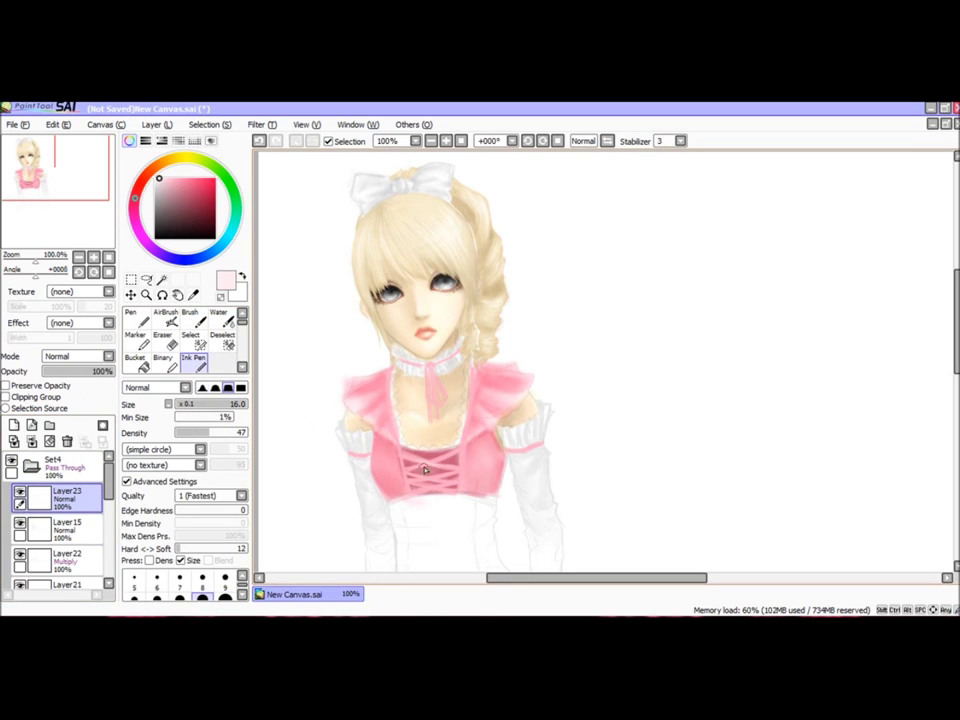
key("b")
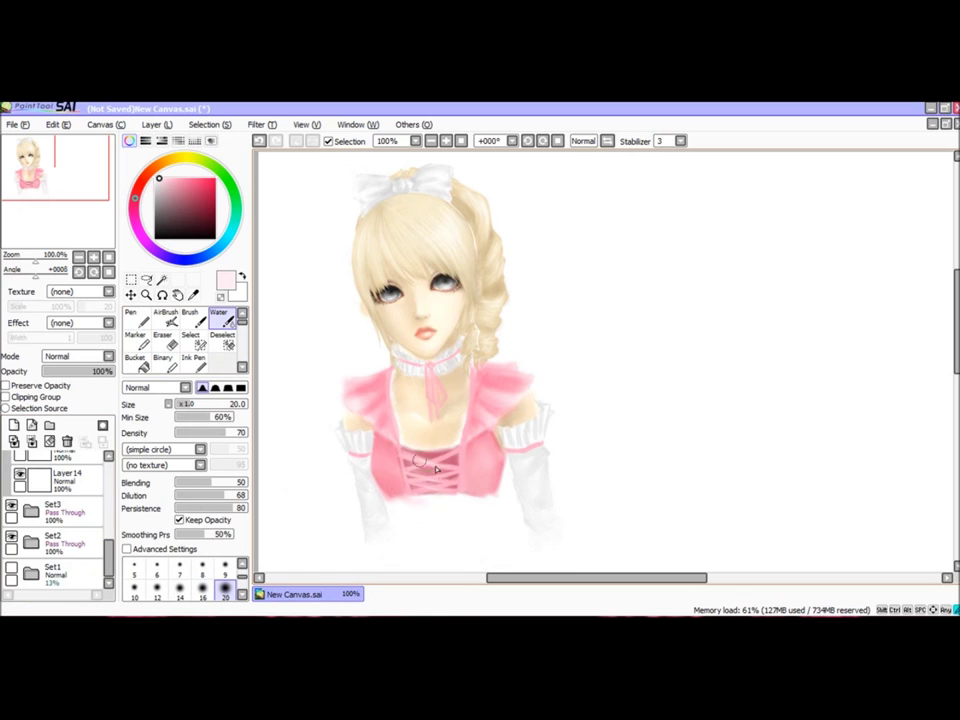
Step: Draw hanging pink ribbons on both cuffs on a new layer with the Ink Pen at size 9, density 78
key("n")
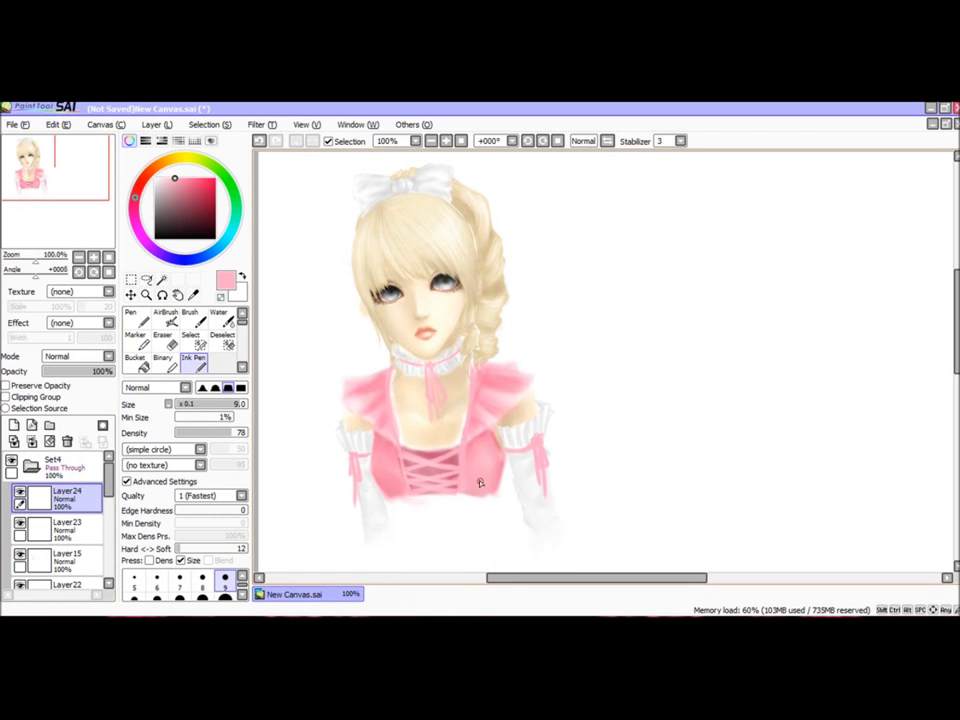
key("e")
key("n")
Step: Draw a scalloped white lace edge along the neckline on a new top layer at 200% zoom, rotating the view to -090°
scroll(472, 397, "up", 1)
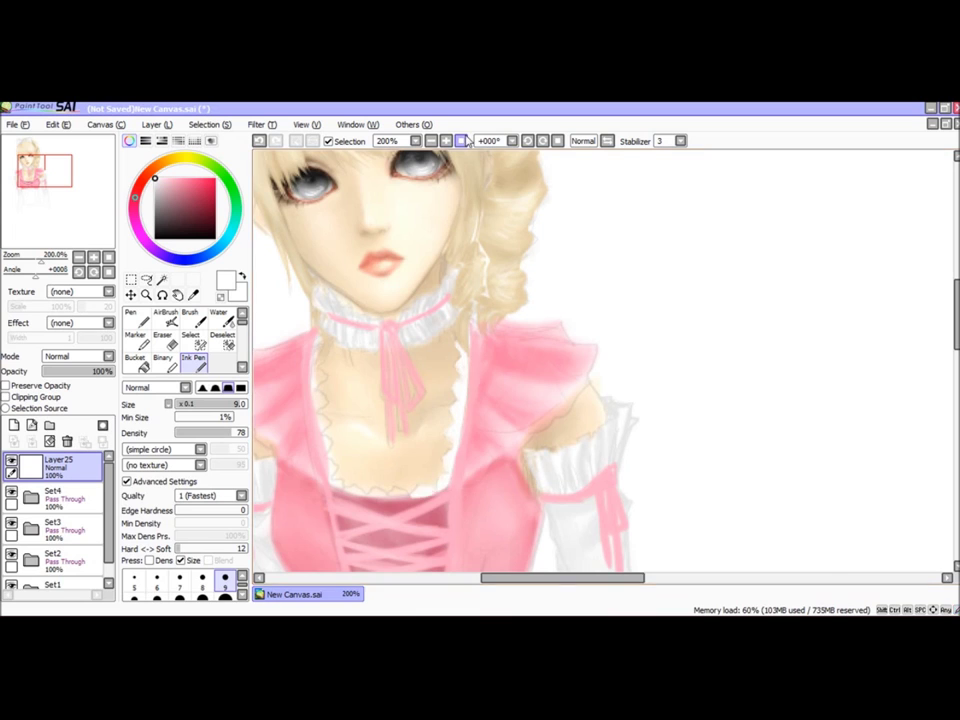
key("Delete")
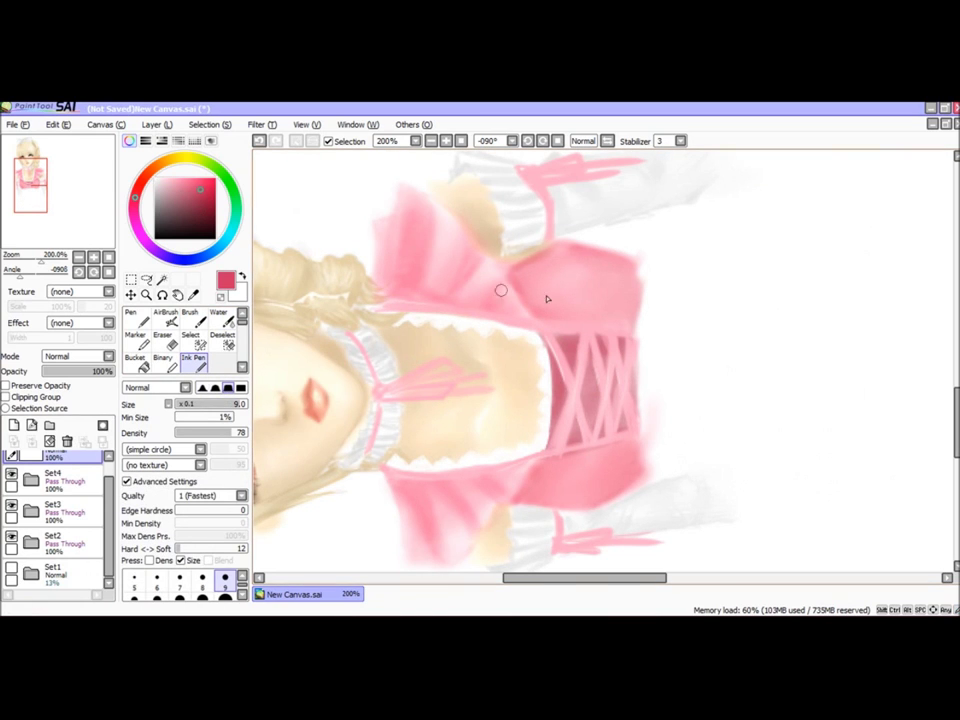
key("w")
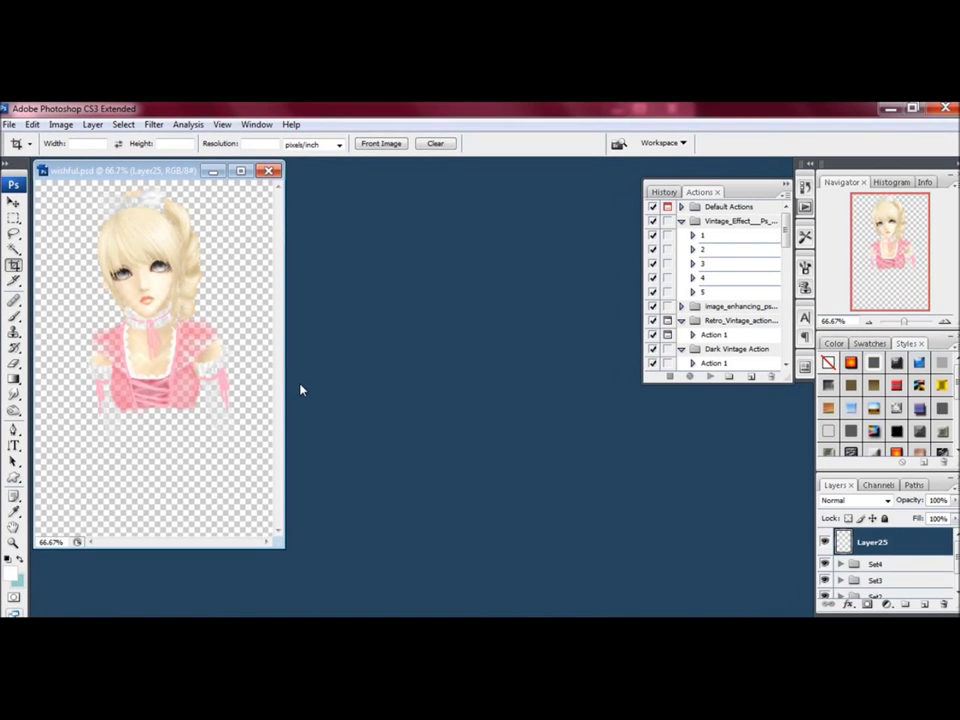
Step: Switch to Photoshop, merge the artwork over a white-filled layer and scale a copy of the figure to fit a small new document
right_click(14, 364)
left_click(85, 388)
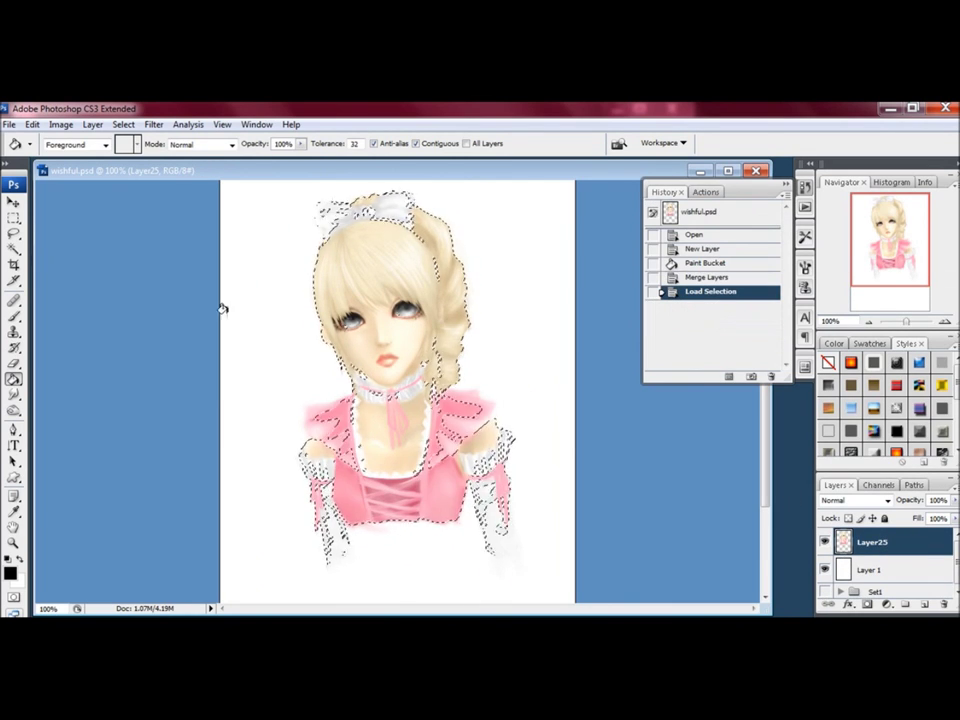
key("l")
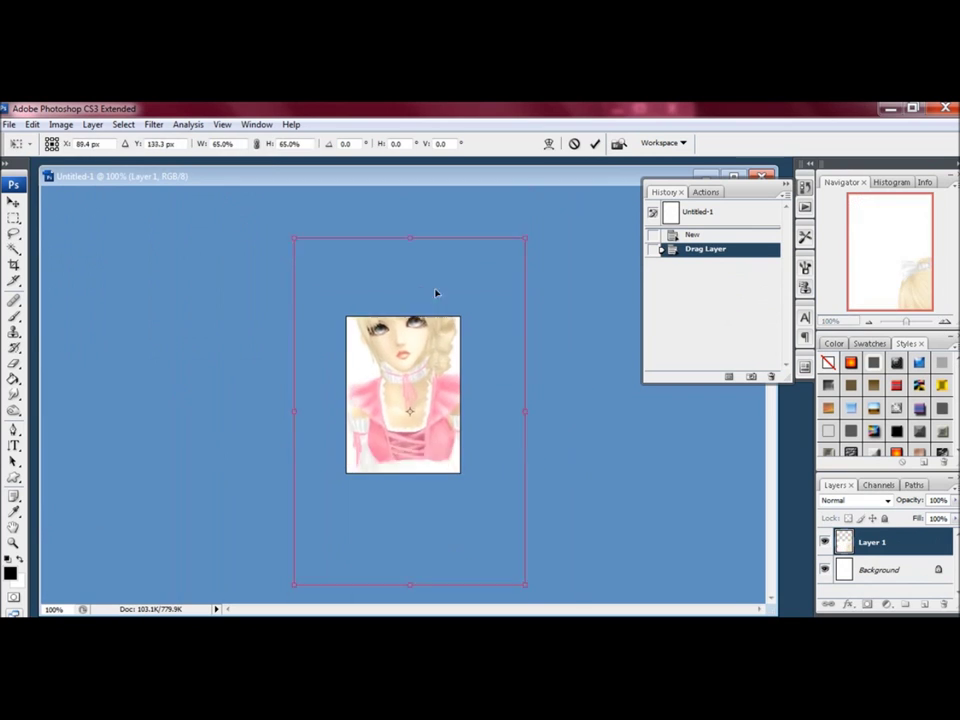
mouse_move(435, 293)
left_mouse_down()
mouse_move(452, 360)
mouse_move(467, 336)
mouse_move(435, 325)
mouse_move(465, 390)
left_mouse_up()
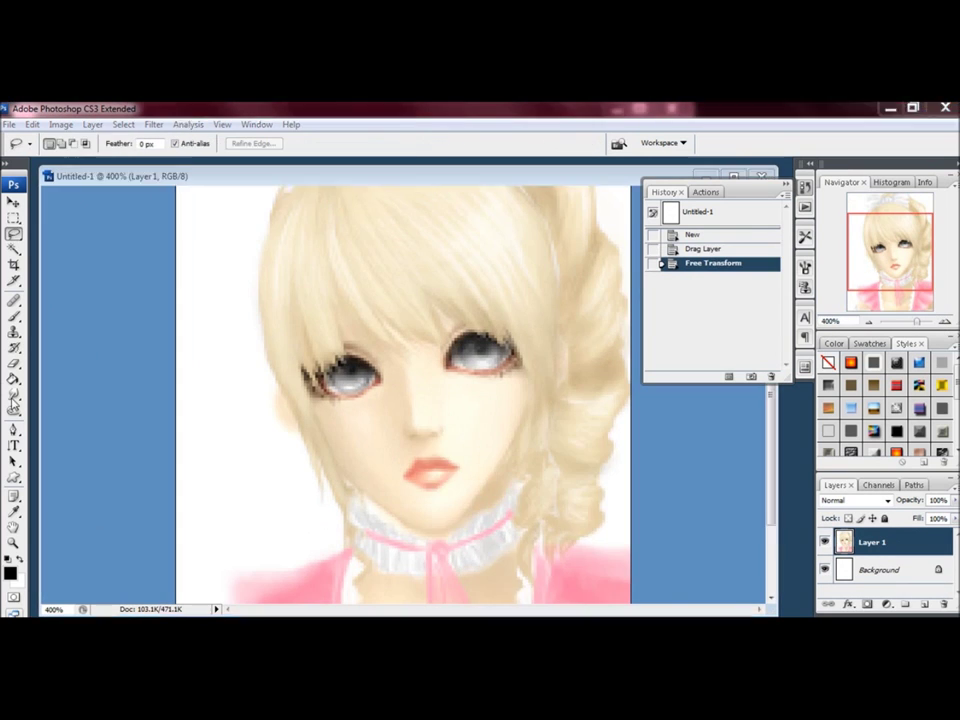
Step: Sharpen the picture, flip the canvas horizontally and apply a Shadow/Highlight adjustment
right_click(354, 476)
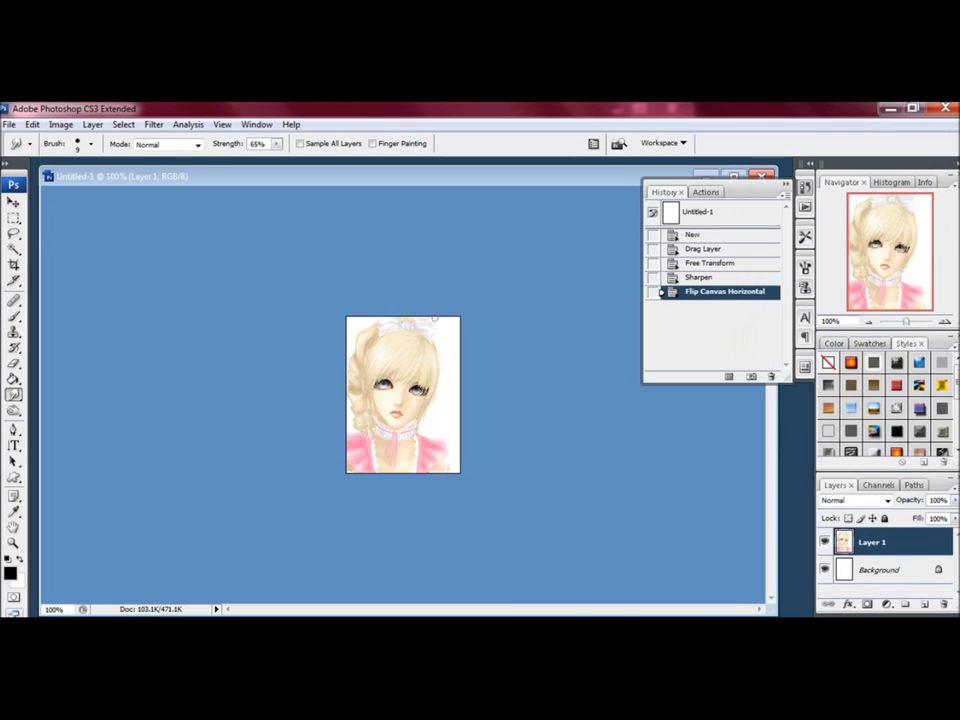
left_click(61, 124)
left_click(214, 379)
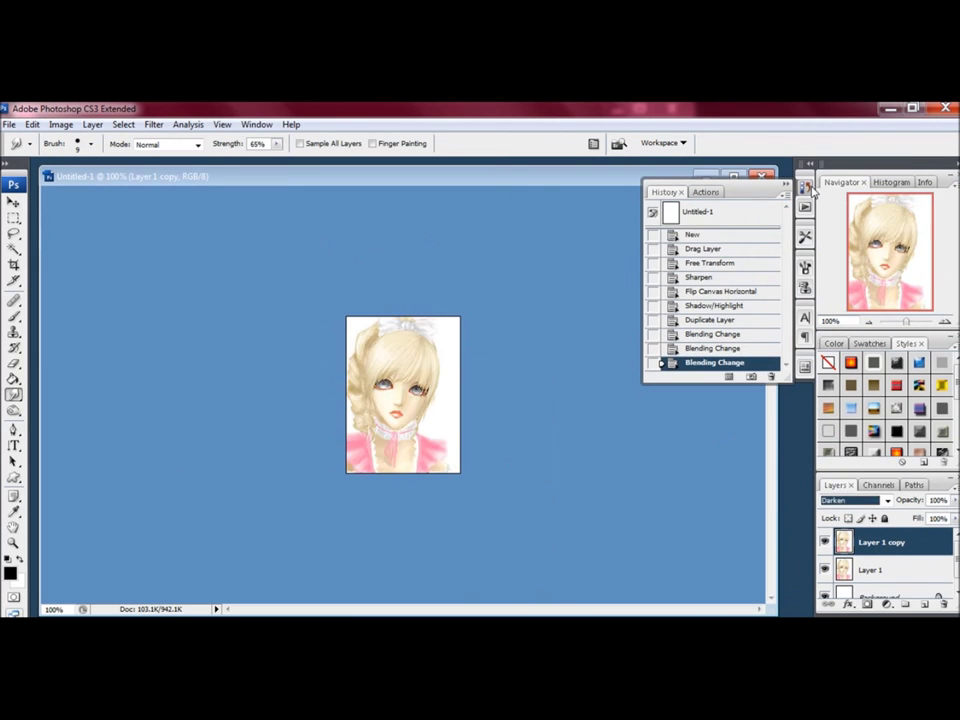
Step: Merge the duplicate layer down and darken the eyes and hair with the Burn tool on Midtones at 9% exposure
key("ctrl+e")
key("o")
left_click_drag(225, 255, 259, 268)
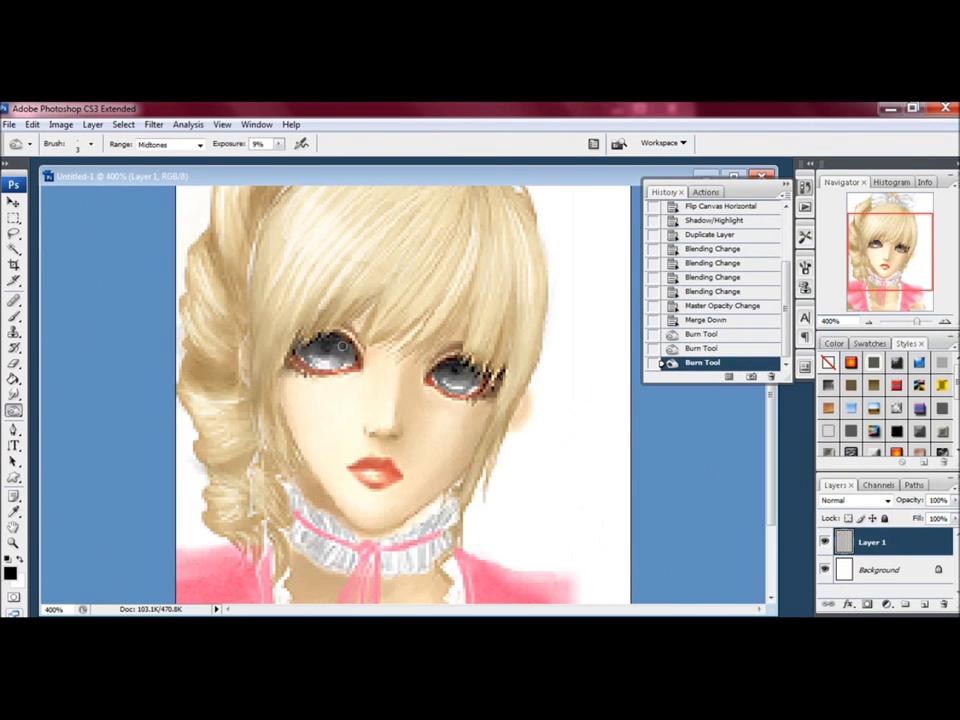
left_click_drag(916, 321, 869, 322)
mouse_move(392, 410)
left_mouse_down()
mouse_move(423, 313)
mouse_move(377, 443)
mouse_move(437, 452)
mouse_move(402, 424)
left_mouse_up()
Step: Smudge and sharpen small details, and desaturate parts of the figure with the Sponge tool at size 19, flow 7%
key("r")
right_click(452, 352)
key("Escape")
left_click_drag(396, 344, 391, 349)
mouse_move(390, 418)
left_mouse_down()
mouse_move(396, 430)
mouse_move(378, 440)
left_mouse_up()
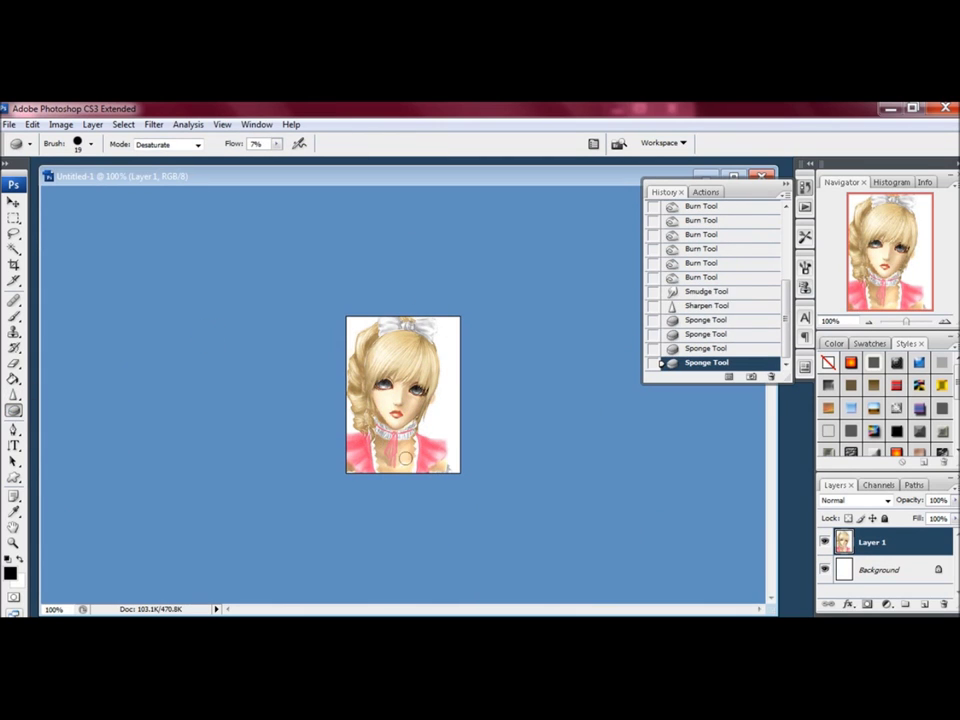
Step: Dab small white highlights onto the eye with the Brush
key("b")
left_click(432, 372)
left_click(434, 373)
left_click(944, 320)
right_click(354, 362)
key("Escape")
Step: Darken details with the Burn tool at size 3 on Highlights, 14% exposure, and step back the last stroke
key("o")
left_click_drag(440, 380, 470, 375)
key("ctrl+minus")
left_click(700, 348)
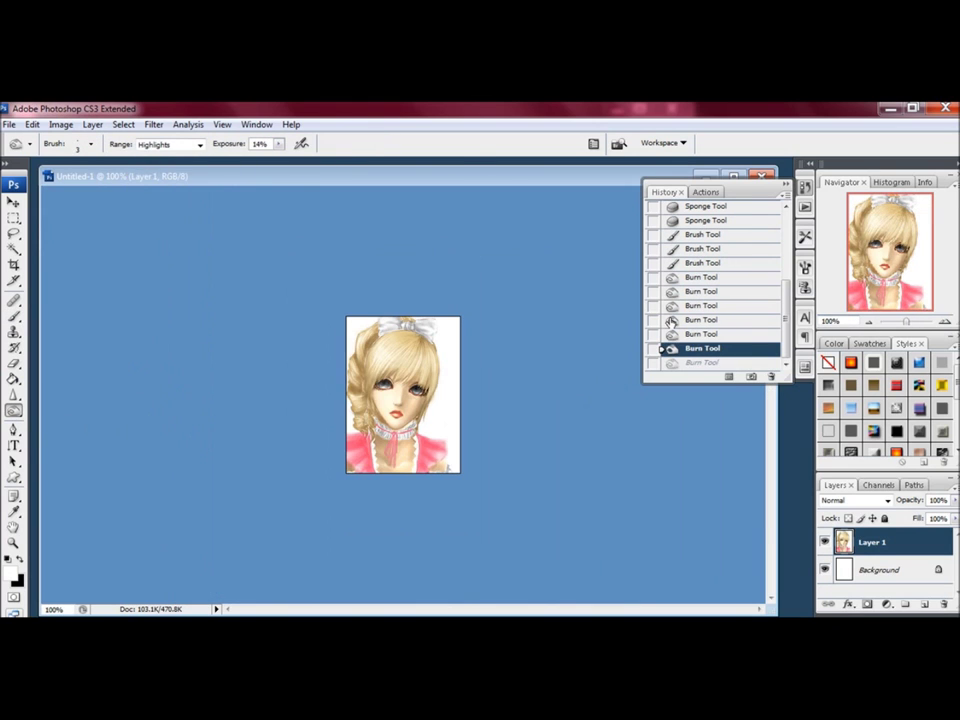
Step: Reshape the chin and cheek contour with Liquify at brush size 25, density 50 and pressure 97
key("ctrl+shift+x")
key("ctrl+plus")
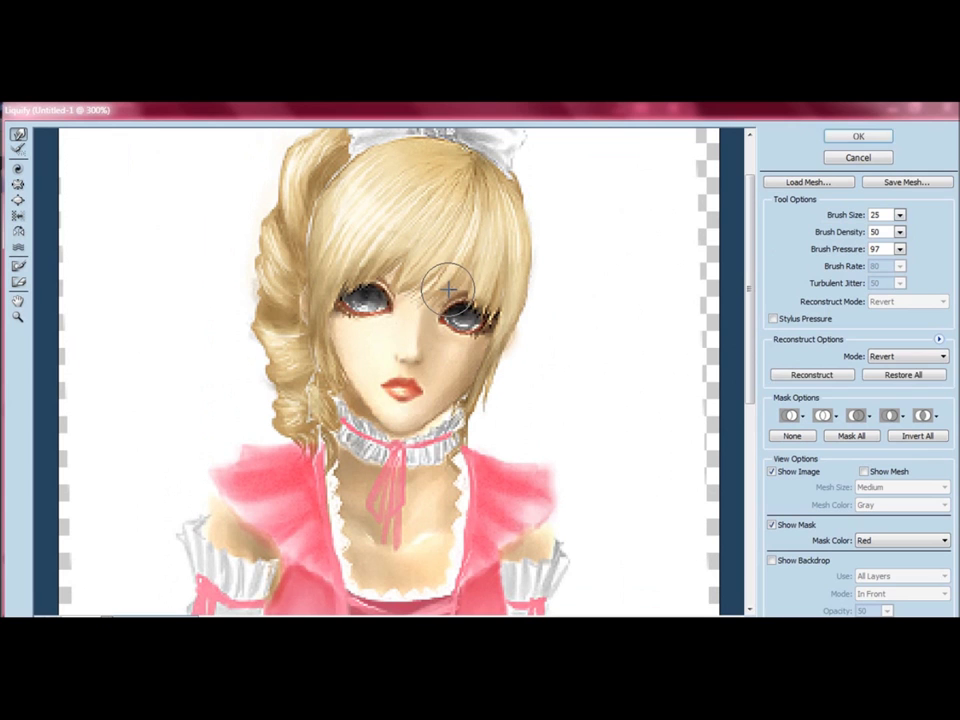
left_click_drag(424, 420, 470, 386)
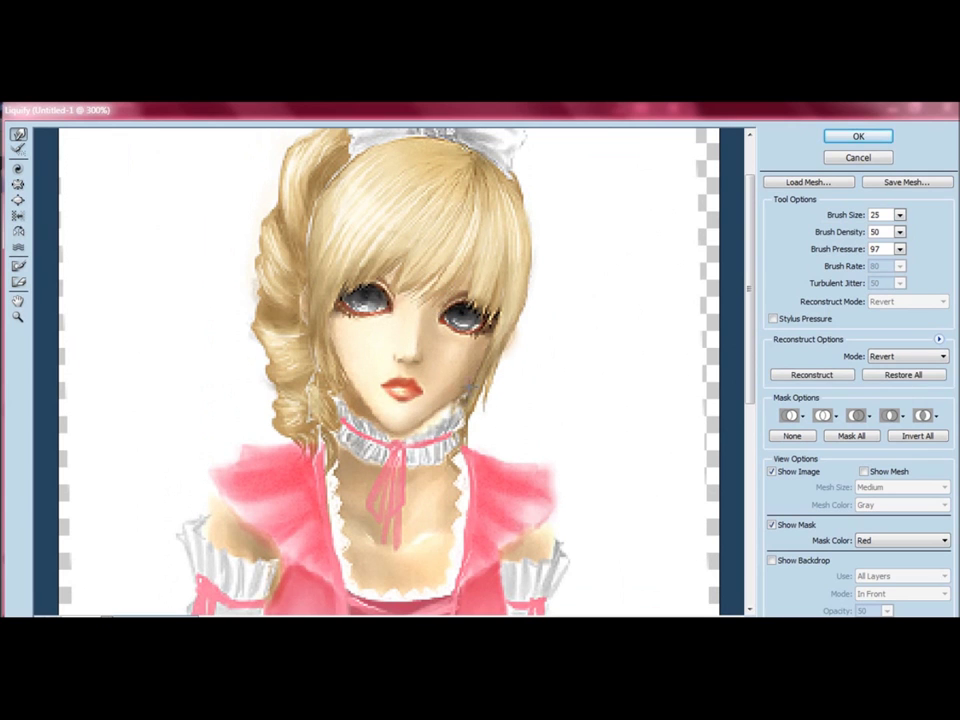
key("Return")
Step: Sharpen the eyes and mouth area with the Sharpen tool
key("r")
right_click(446, 407)
mouse_move(390, 380)
left_mouse_down()
mouse_move(420, 395)
mouse_move(425, 410)
left_mouse_up()
Step: Add brown brush strokes on a new layer at 53% opacity and 40% flow, change its blending mode and merge it down
key("ctrl+shift+alt+n")
key("ctrl+plus")
key("b")
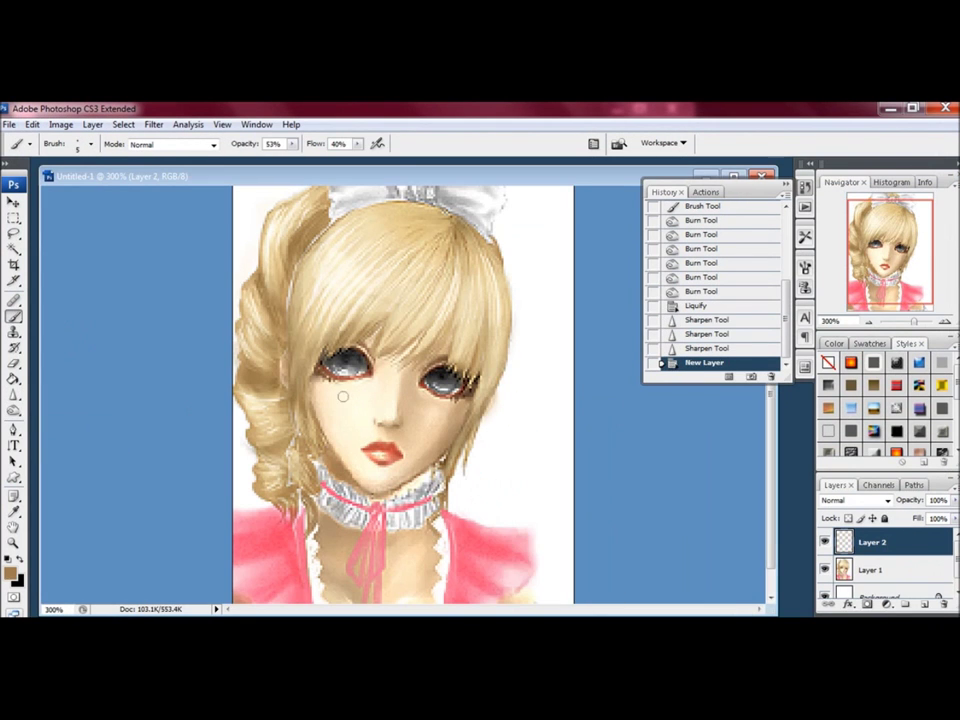
key("ctrl+e")
key("ctrl+alt+0")
key("ctrl+plus")
key("ctrl+plus")
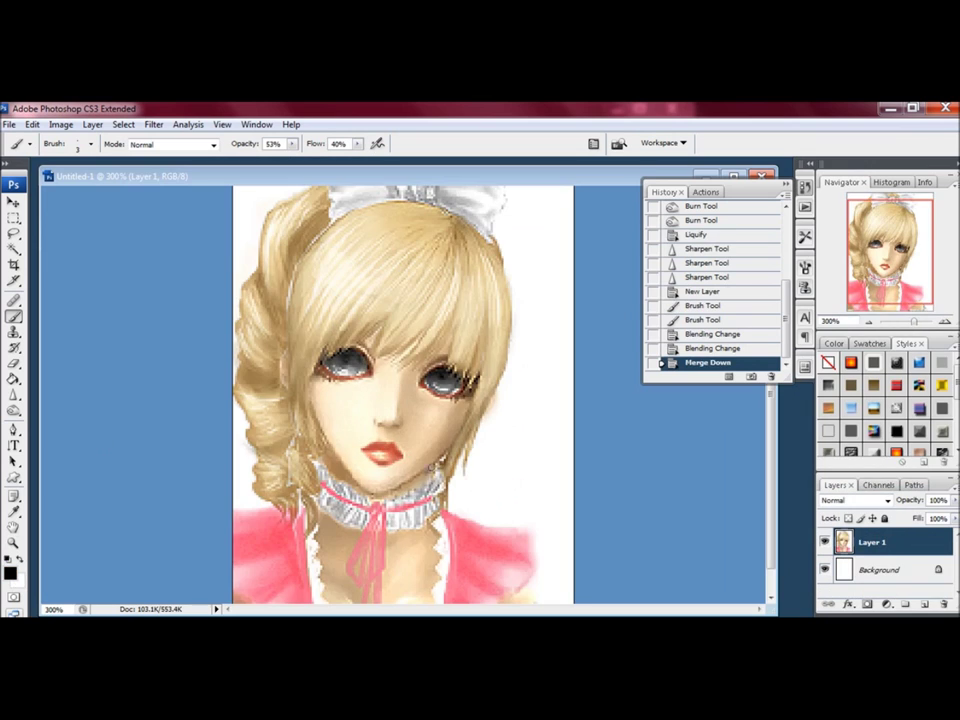
Step: Crop the image around the girl's head and shoulders
key("ctrl+alt+0")
key("c")
key("Return")
Step: Shift the picture's colours with Variations and adjust its tones with Curves
key("Return")
key("Return")
key("ctrl+m")
key("Return")
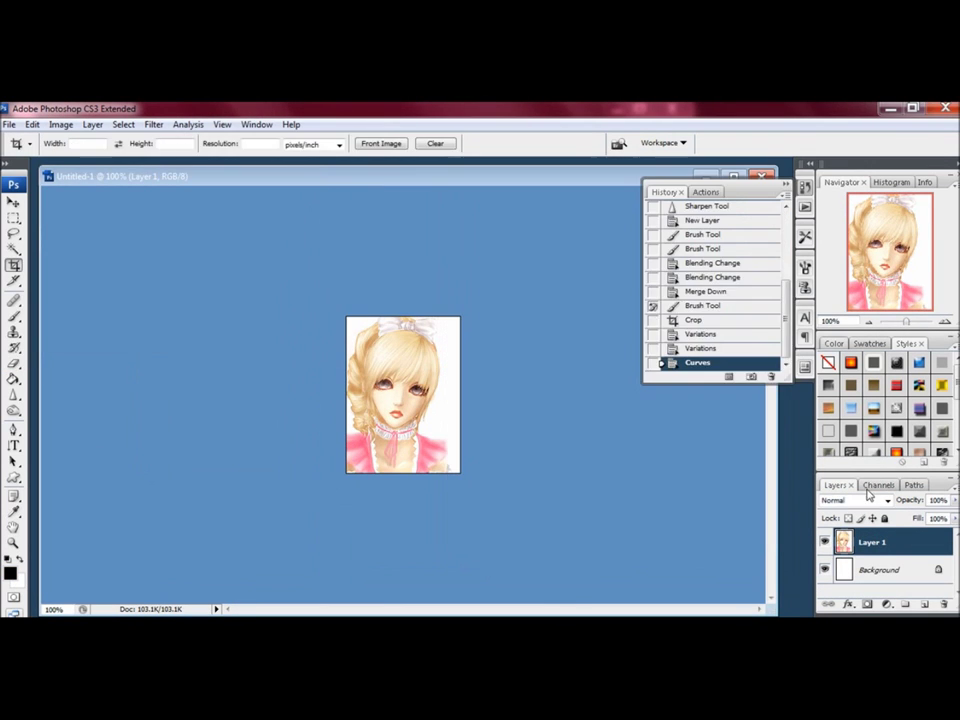
Step: Add a new layer above the portrait and set light pink as the foreground colour for the Brush tool
key("ctrl+shift+alt+n")
left_click(10, 572)
key("Return")
key("b")
right_click(557, 523)
left_click_drag(400, 380, 420, 430)
key("ctrl+alt+z")
key("ctrl+alt+z")
Step: Paint the white background beside the girl's face and shoulder light pink with the Brush at 53% opacity and 40% flow
key("ctrl+plus")
right_click(596, 508)
left_click(560, 470)
key("Return")
left_click_drag(507, 540, 470, 455)
left_click_drag(490, 480, 470, 345)
right_click(484, 413)
key("Return")
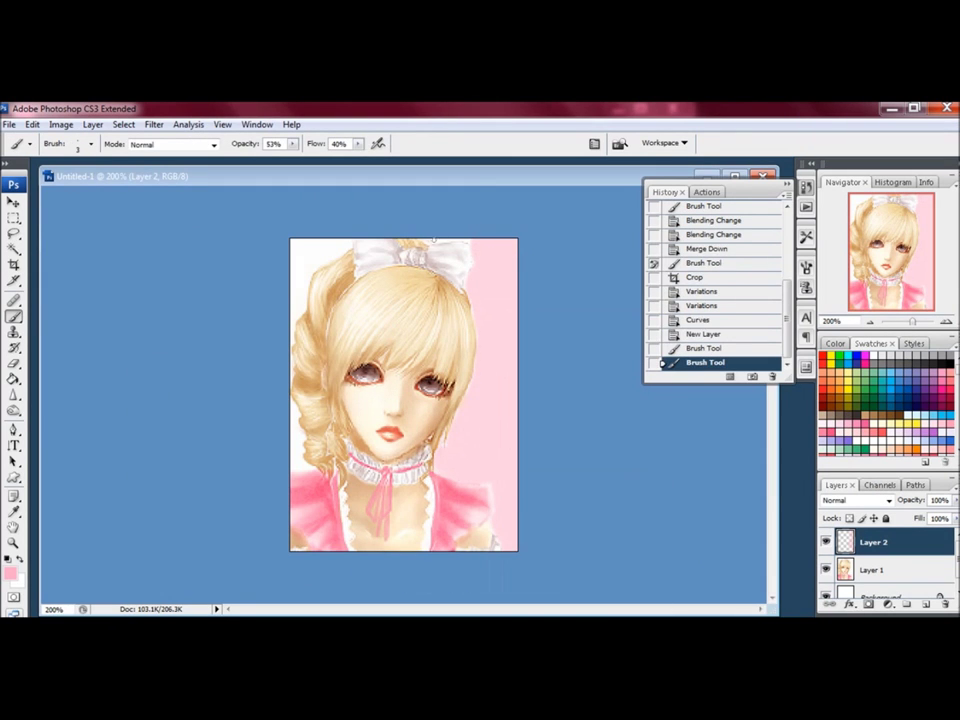
Step: Extend the light pink background around the hair bow and along the outer edge of the curls
left_click_drag(430, 240, 470, 242)
right_click(505, 385)
key("Return")
left_click_drag(300, 445, 287, 370)
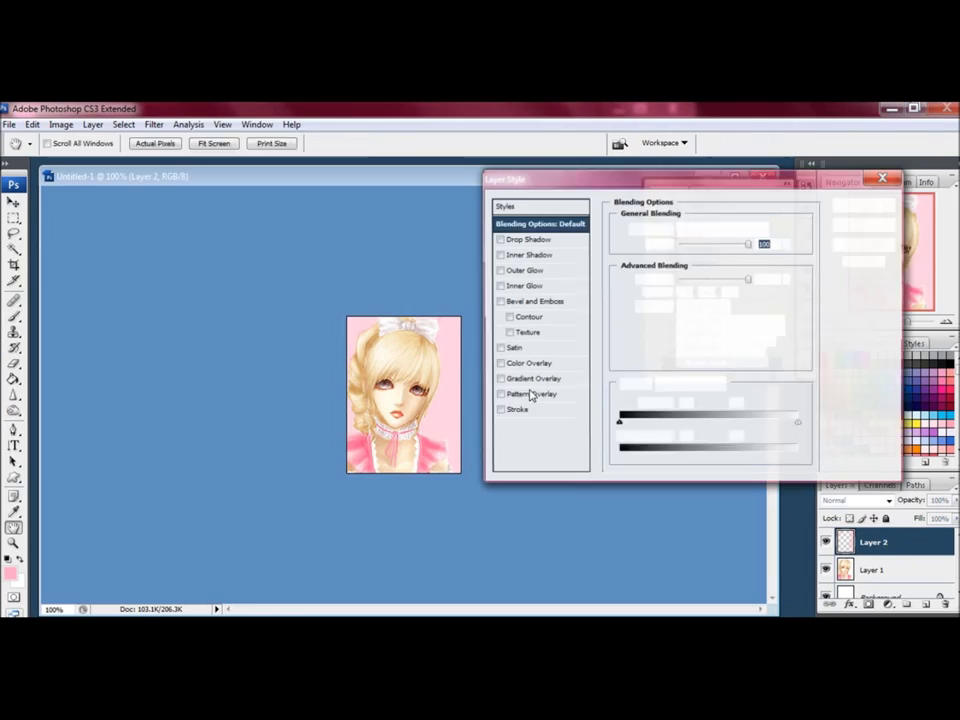
Step: Apply a Pattern Overlay in Soft Light mode to the pink background layer and lower the layer's opacity
left_click(533, 395)
left_click(706, 273)
scroll(735, 340, "down", 3)
left_click(731, 339)
scroll(700, 370, "down", 2)
left_click(692, 388)
left_click(632, 364)
left_click(682, 366)
scroll(735, 350, "down", 3)
left_click(700, 368)
left_click(729, 369)
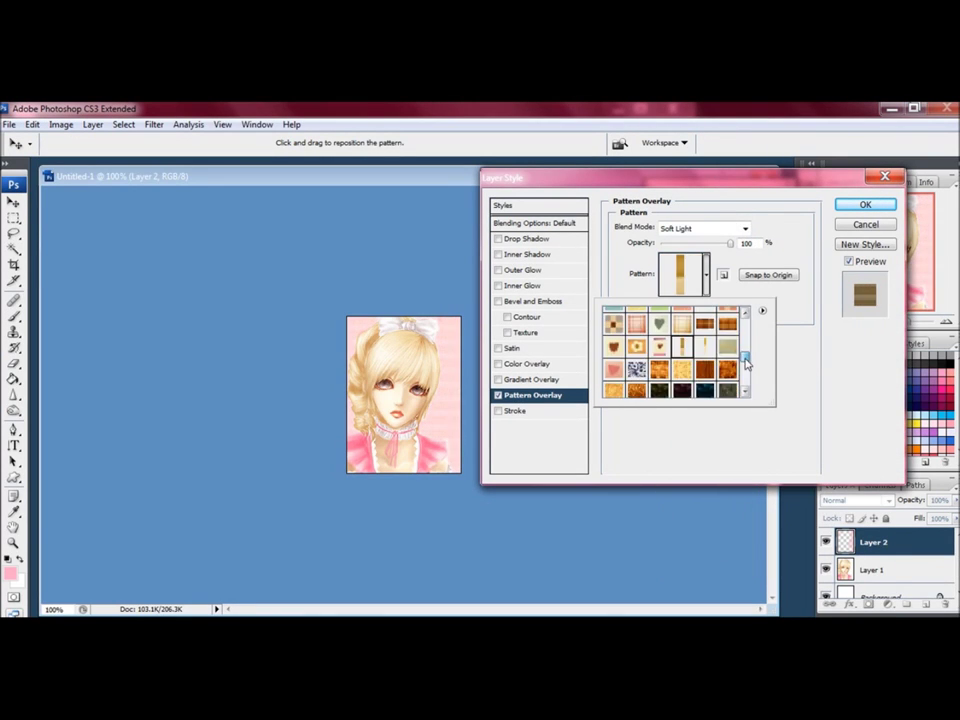
left_click(740, 355)
key("Return")
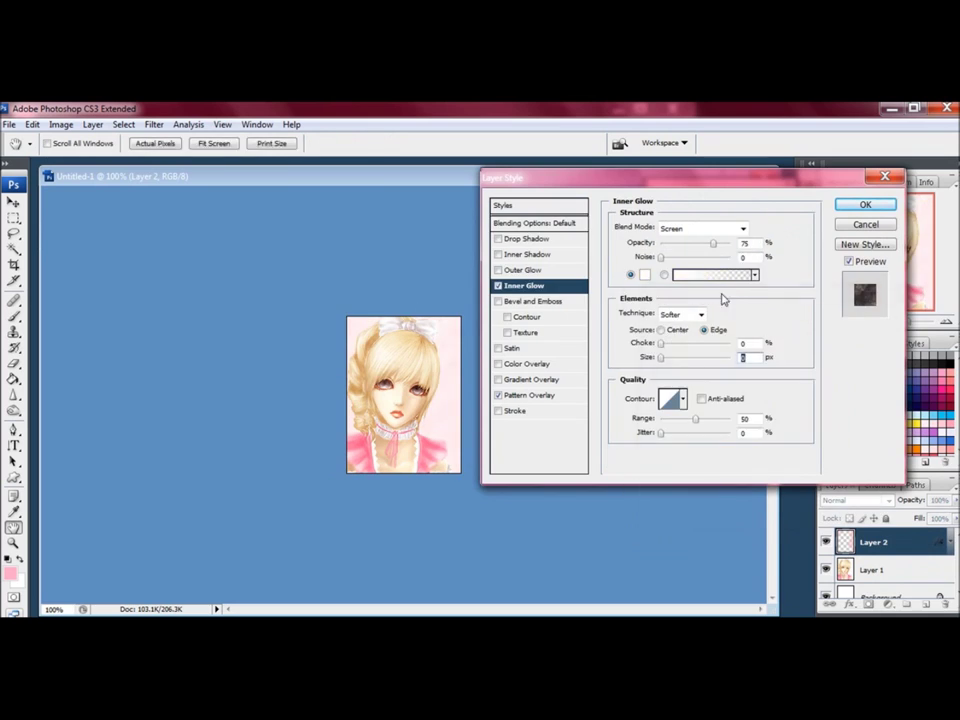
left_click_drag(955, 500, 935, 520)
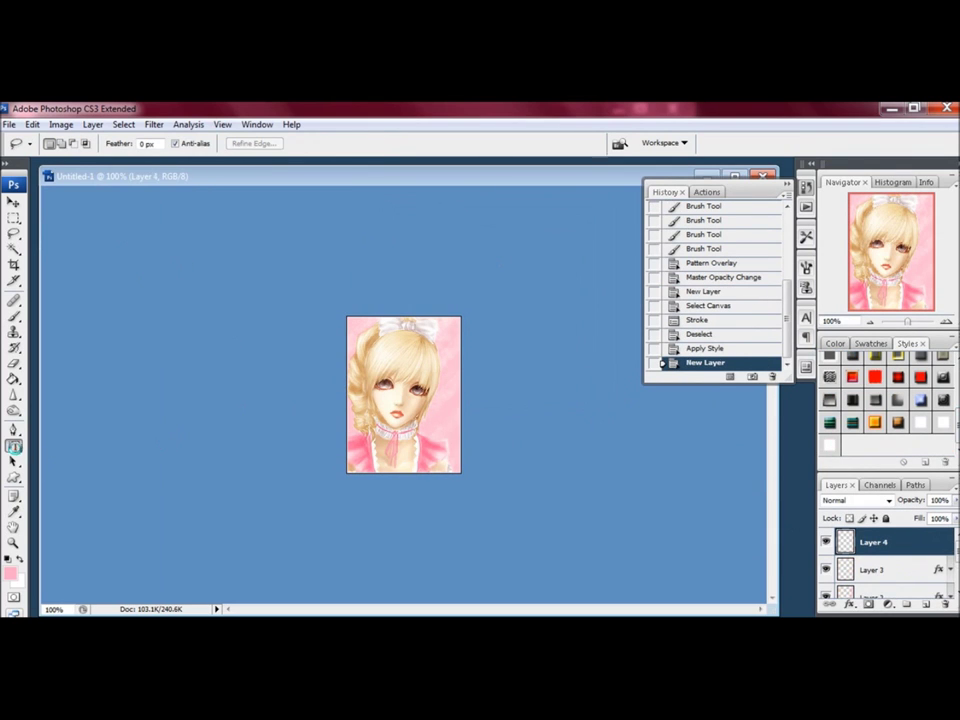
Step: Add the text "wishful" in 12 pt Lucida Calligraphy Italic near the lower right corner of the portrait
left_click(14, 446)
left_click(410, 464)
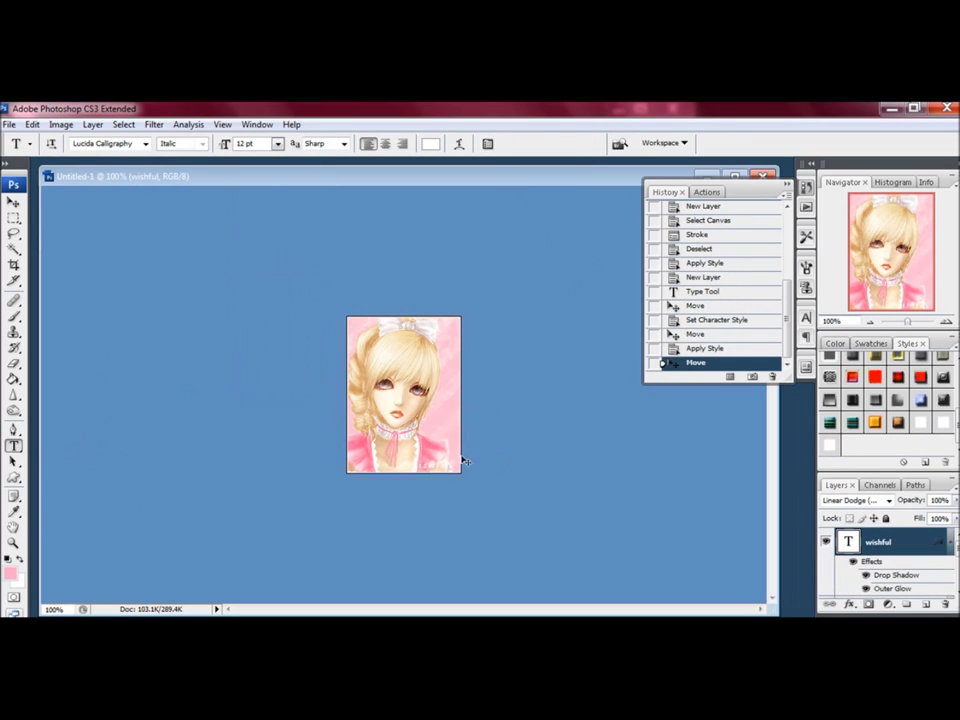